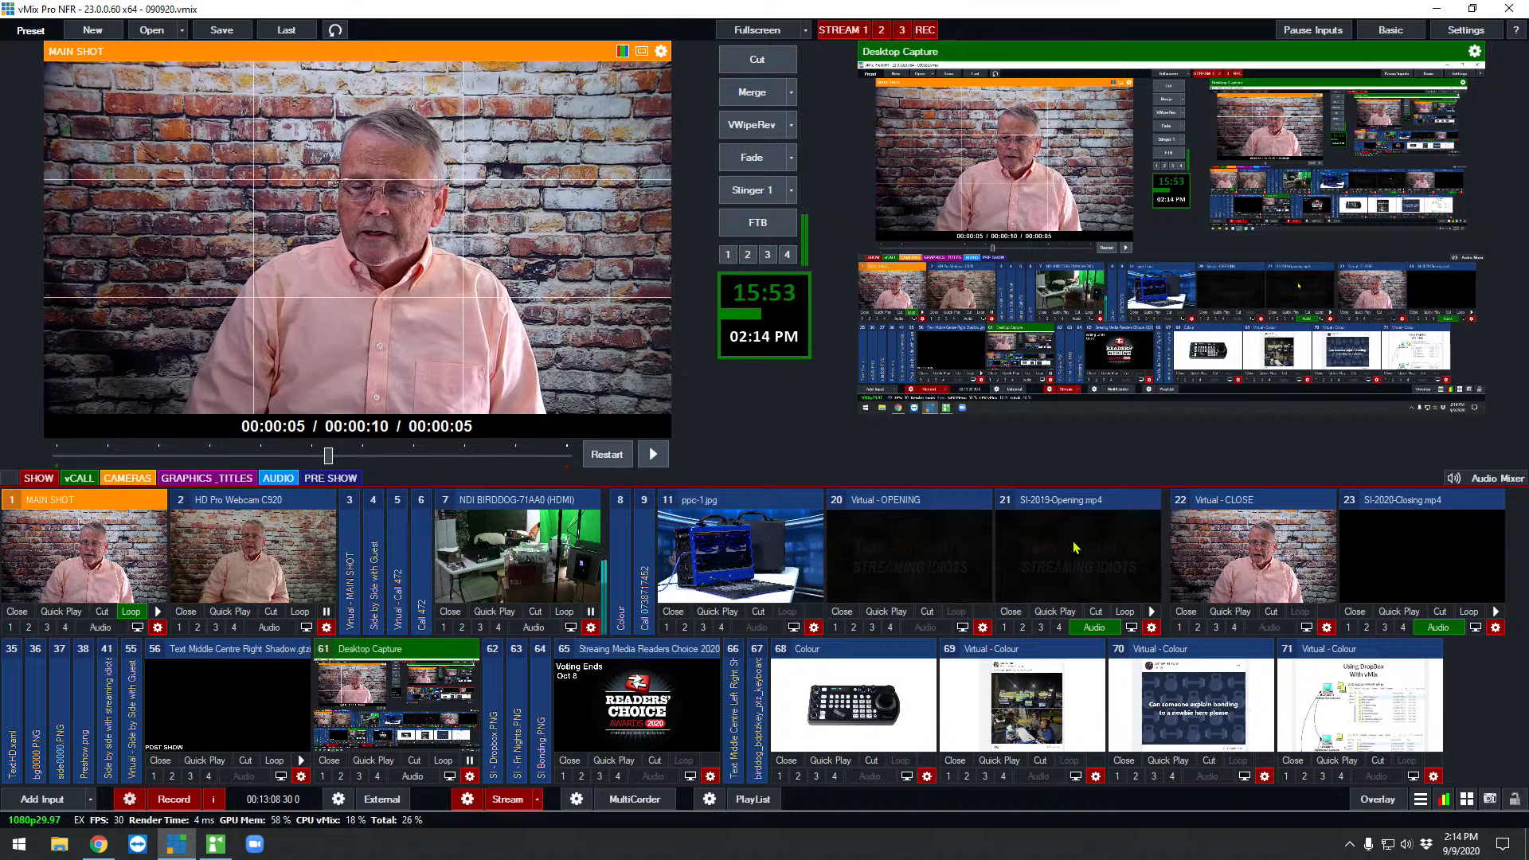
Put SI-2019-Opening.mp4 in preview and cue it to about 18 seconds.
{"action": "left_click", "coordinate": [1075, 547]}
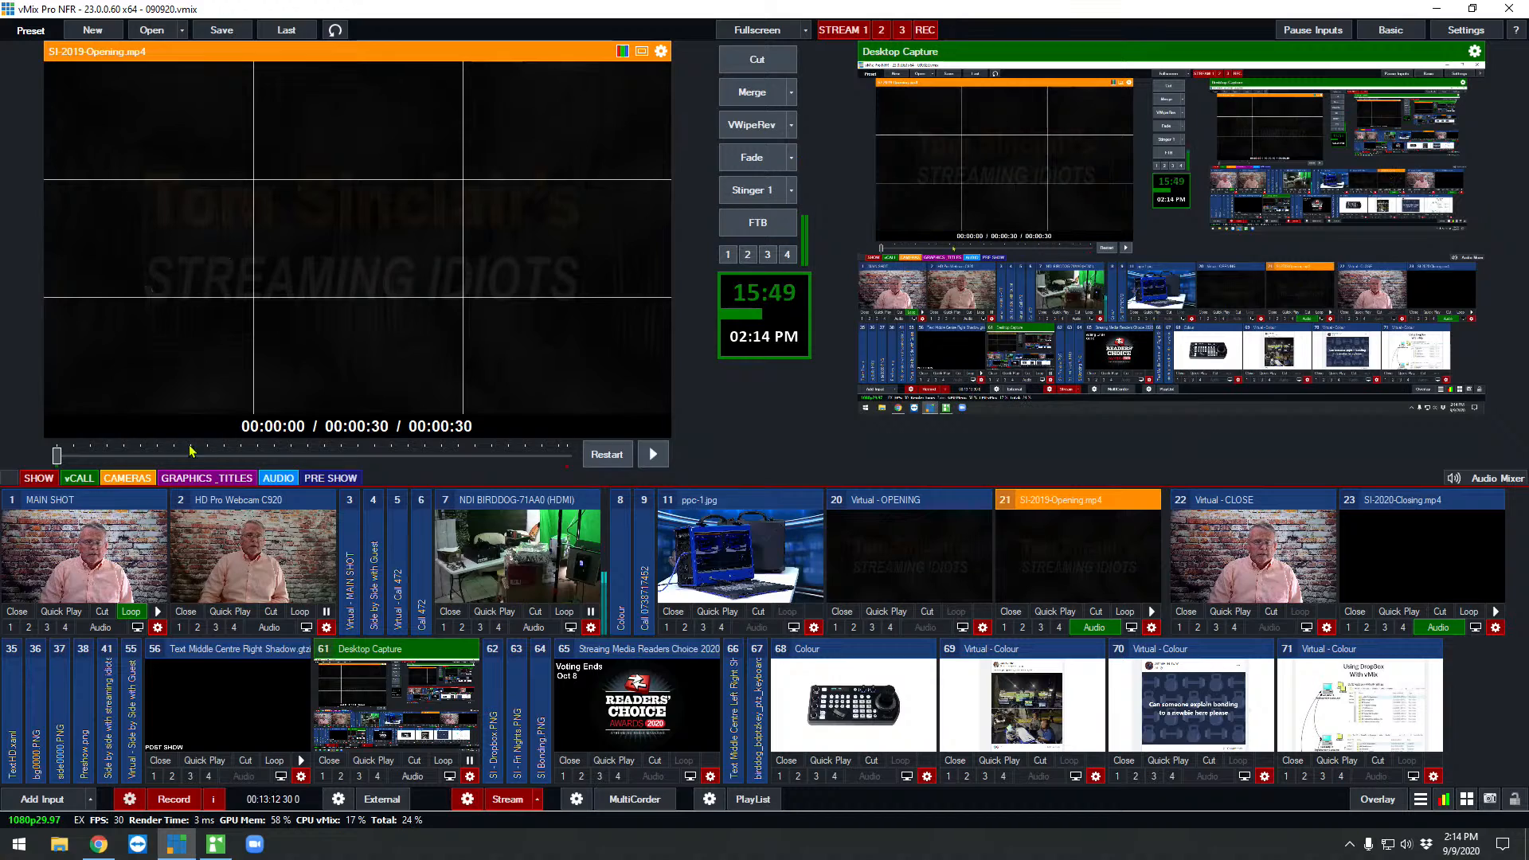
{"action": "left_click_drag", "start_coordinate": [57, 455], "coordinate": [356, 460]}
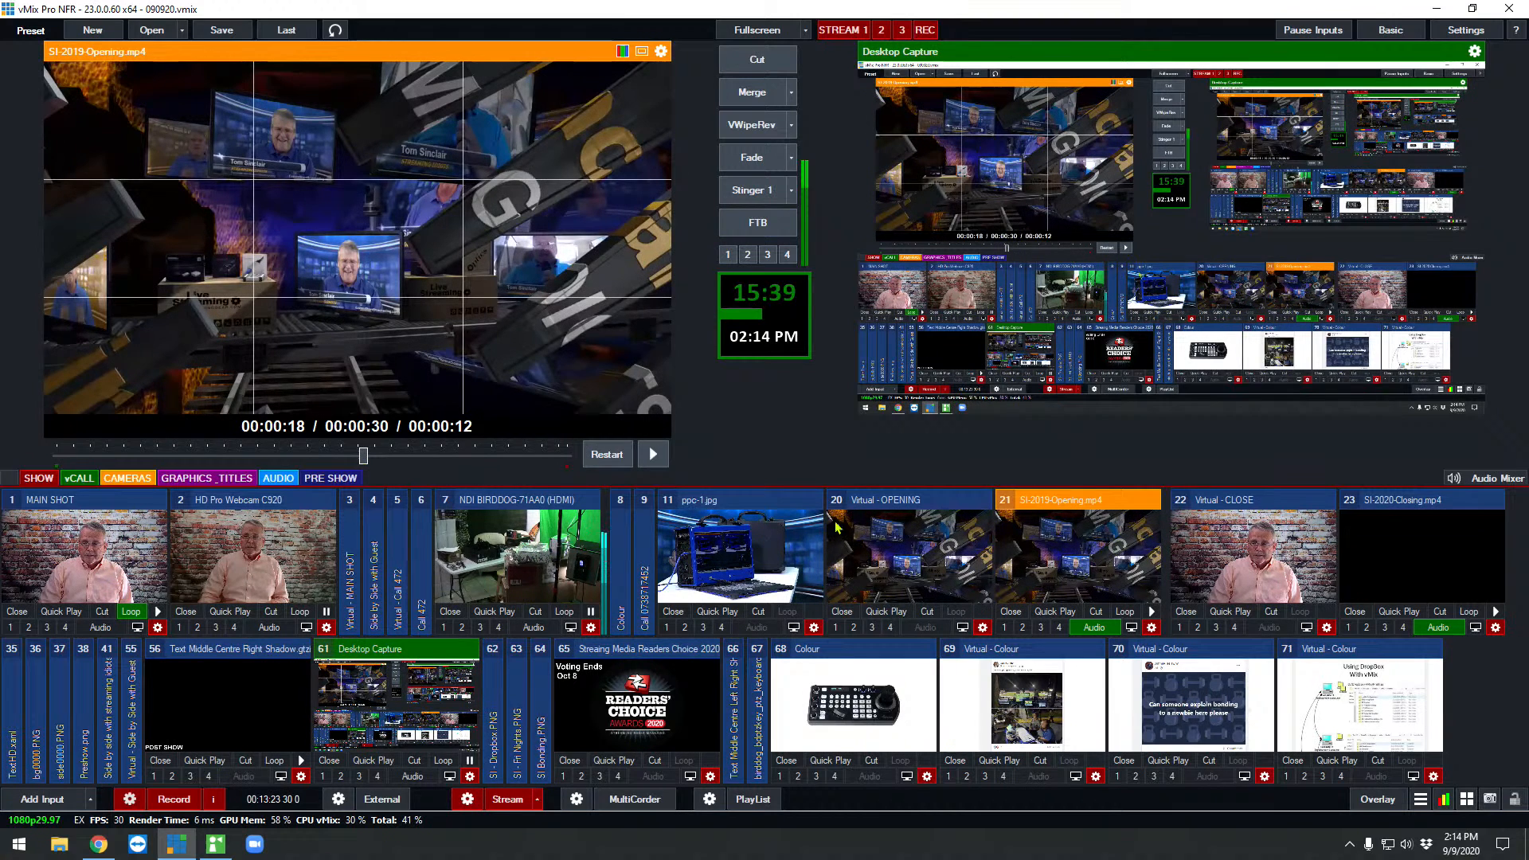
Check the colour key settings of the SI-2019-Opening.mp4 input, then close its settings.
{"action": "left_click", "coordinate": [1151, 627]}
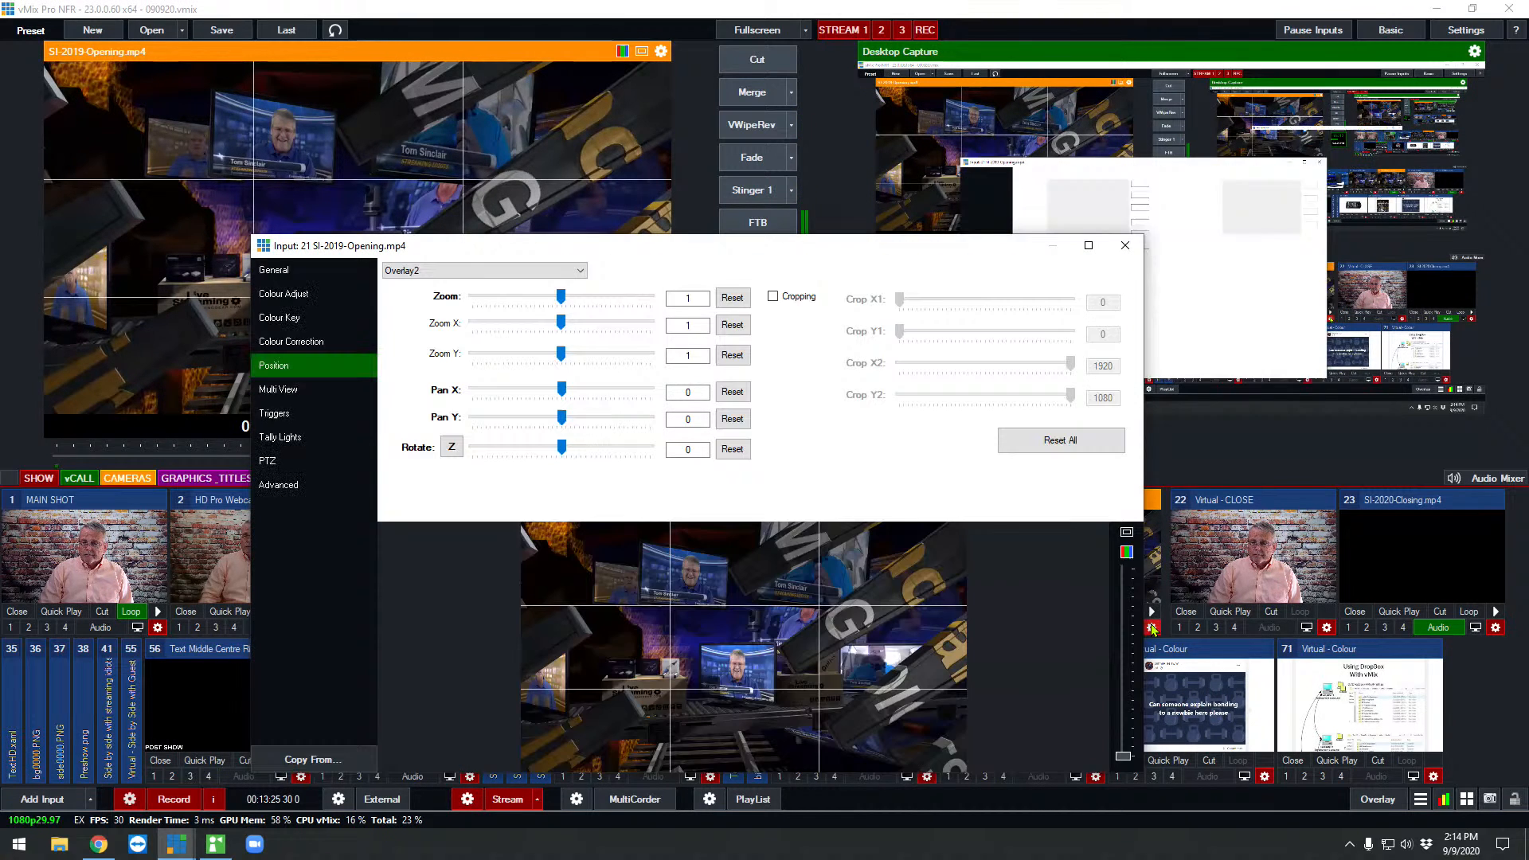
{"action": "left_click", "coordinate": [280, 318]}
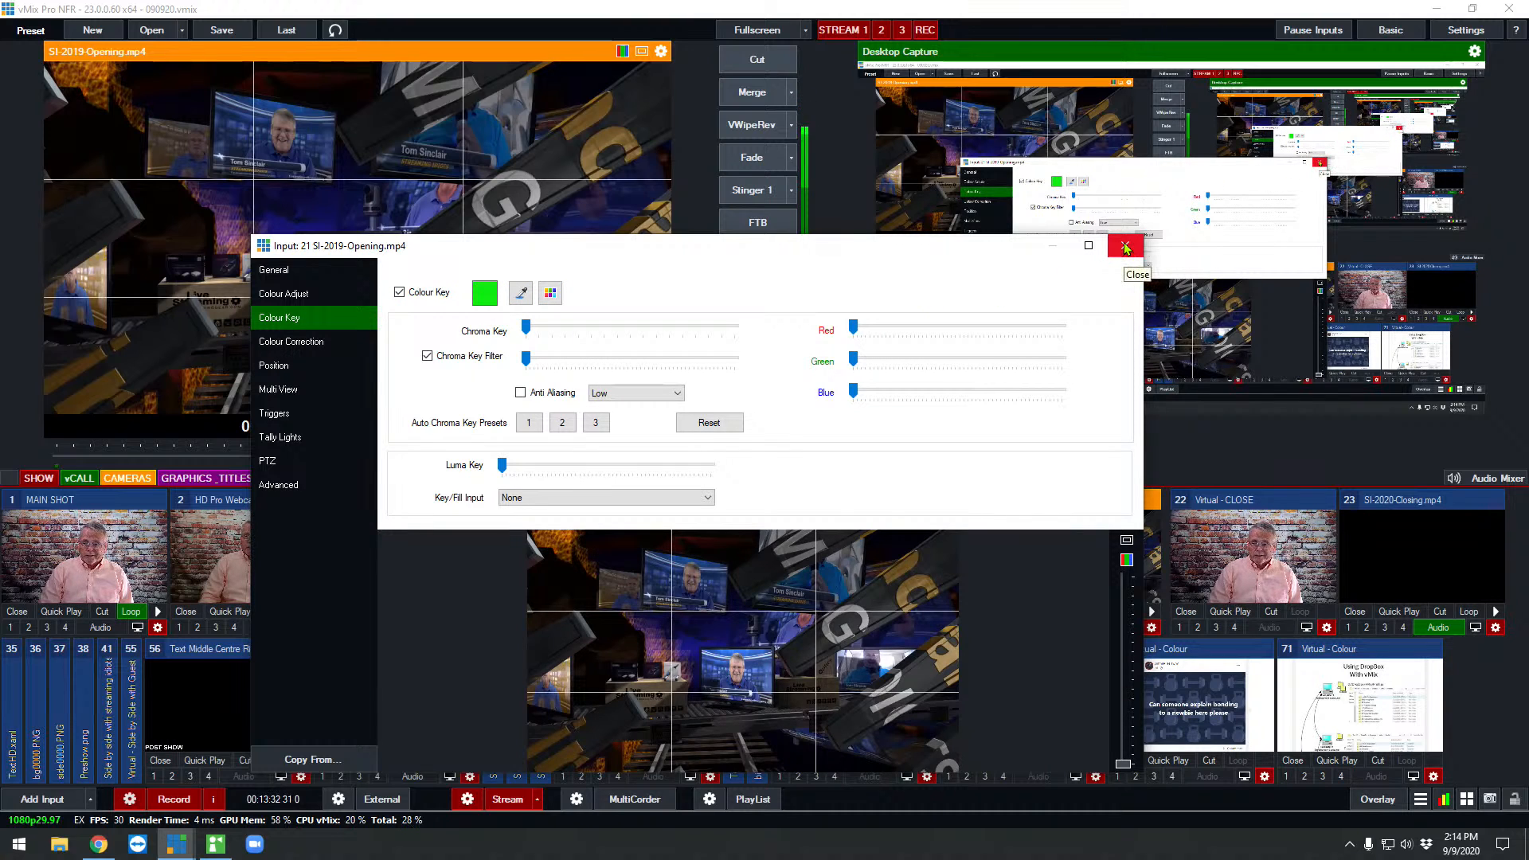
{"action": "left_click", "coordinate": [1124, 248]}
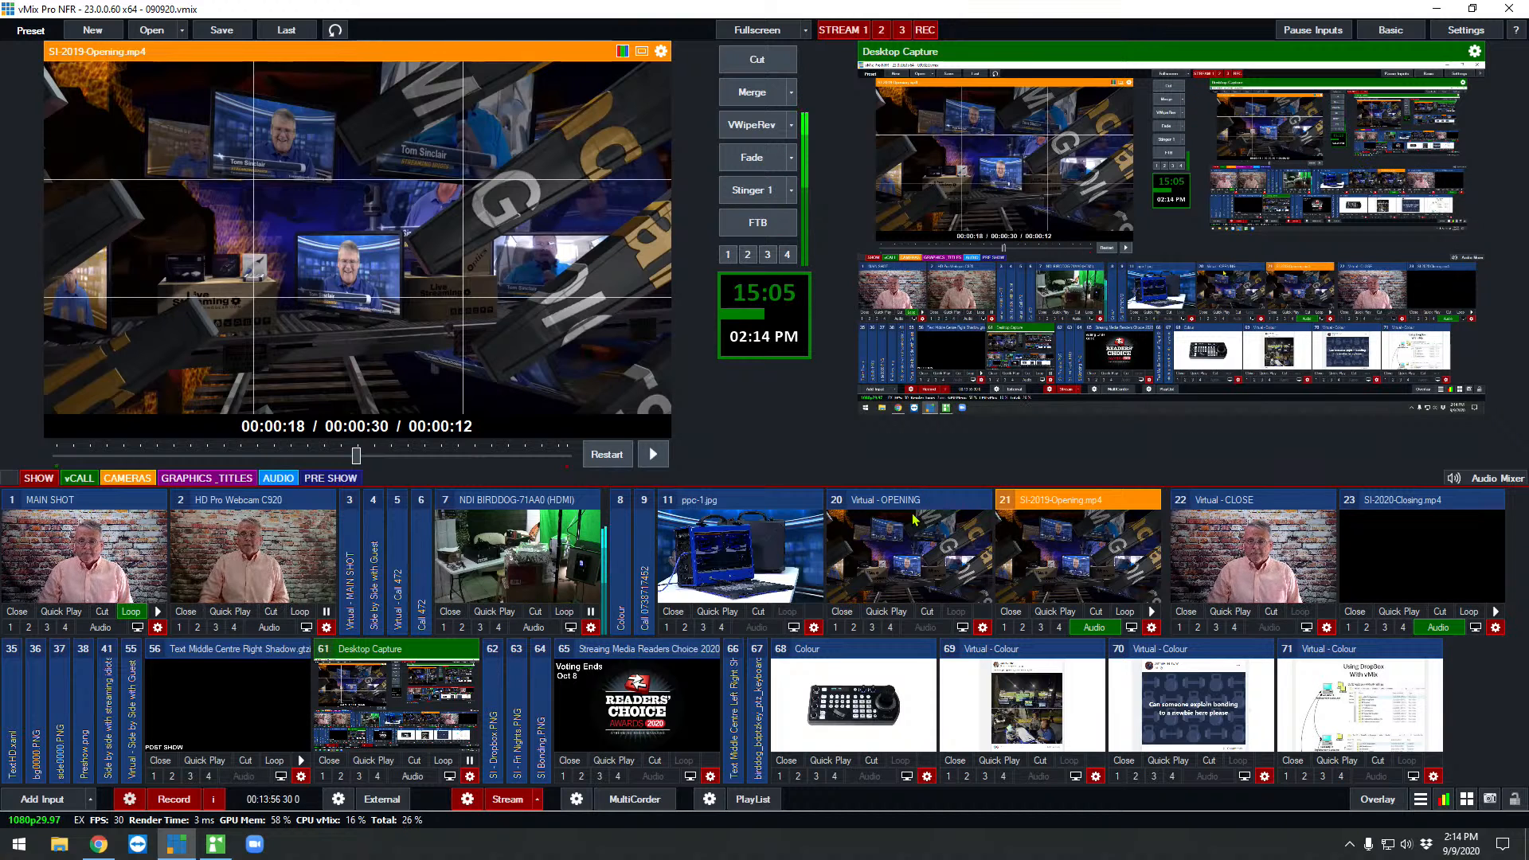
Review the Virtual - OPENING input's colour key, multi view layers and triggers in its settings.
{"action": "left_click", "coordinate": [982, 627]}
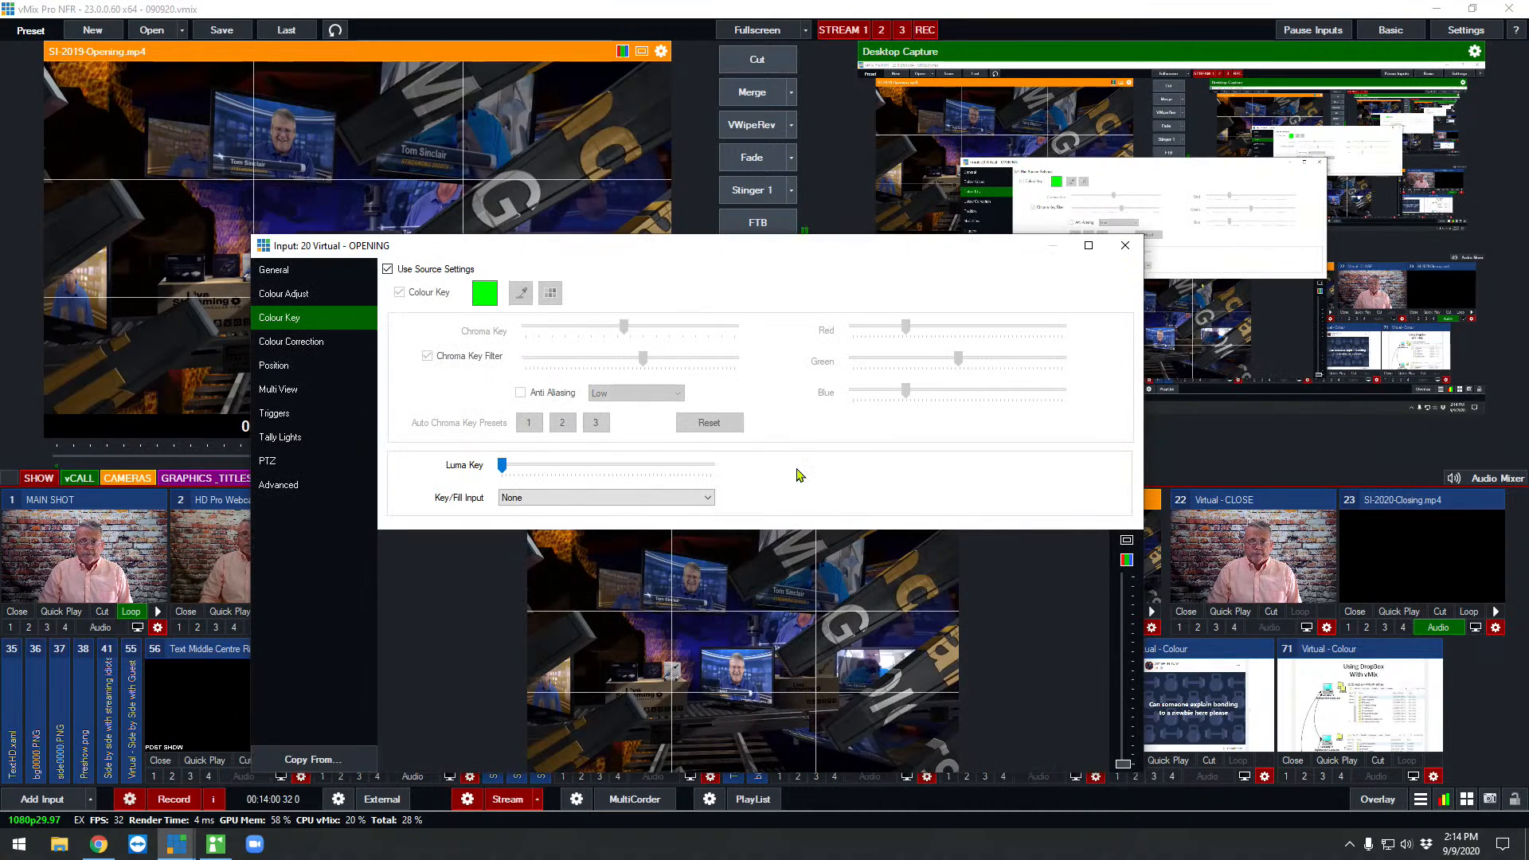
{"action": "left_click_drag", "start_coordinate": [718, 246], "coordinate": [1109, 44]}
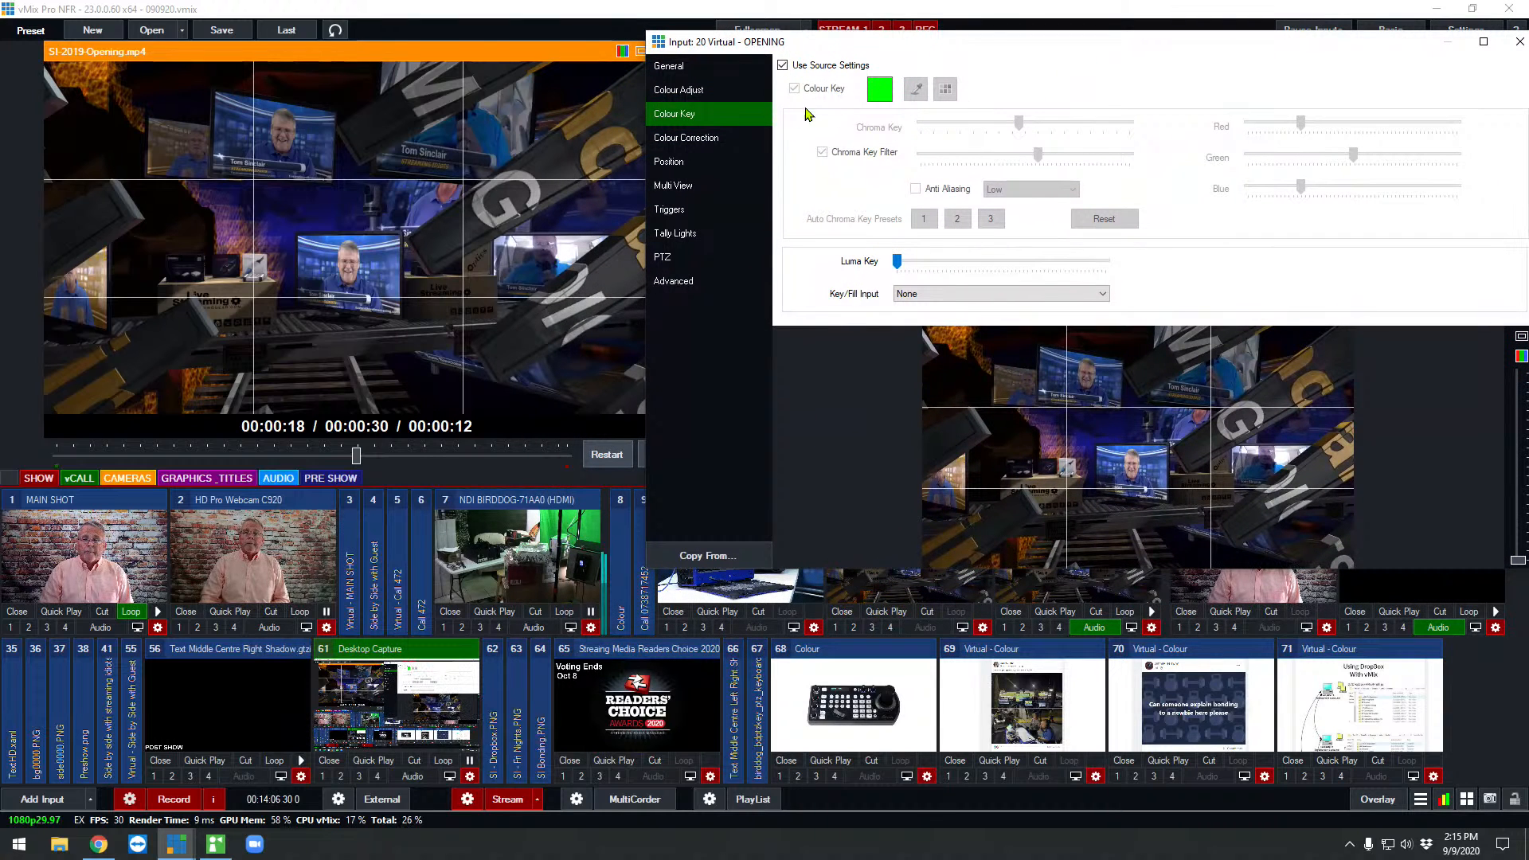
{"action": "left_click", "coordinate": [673, 184]}
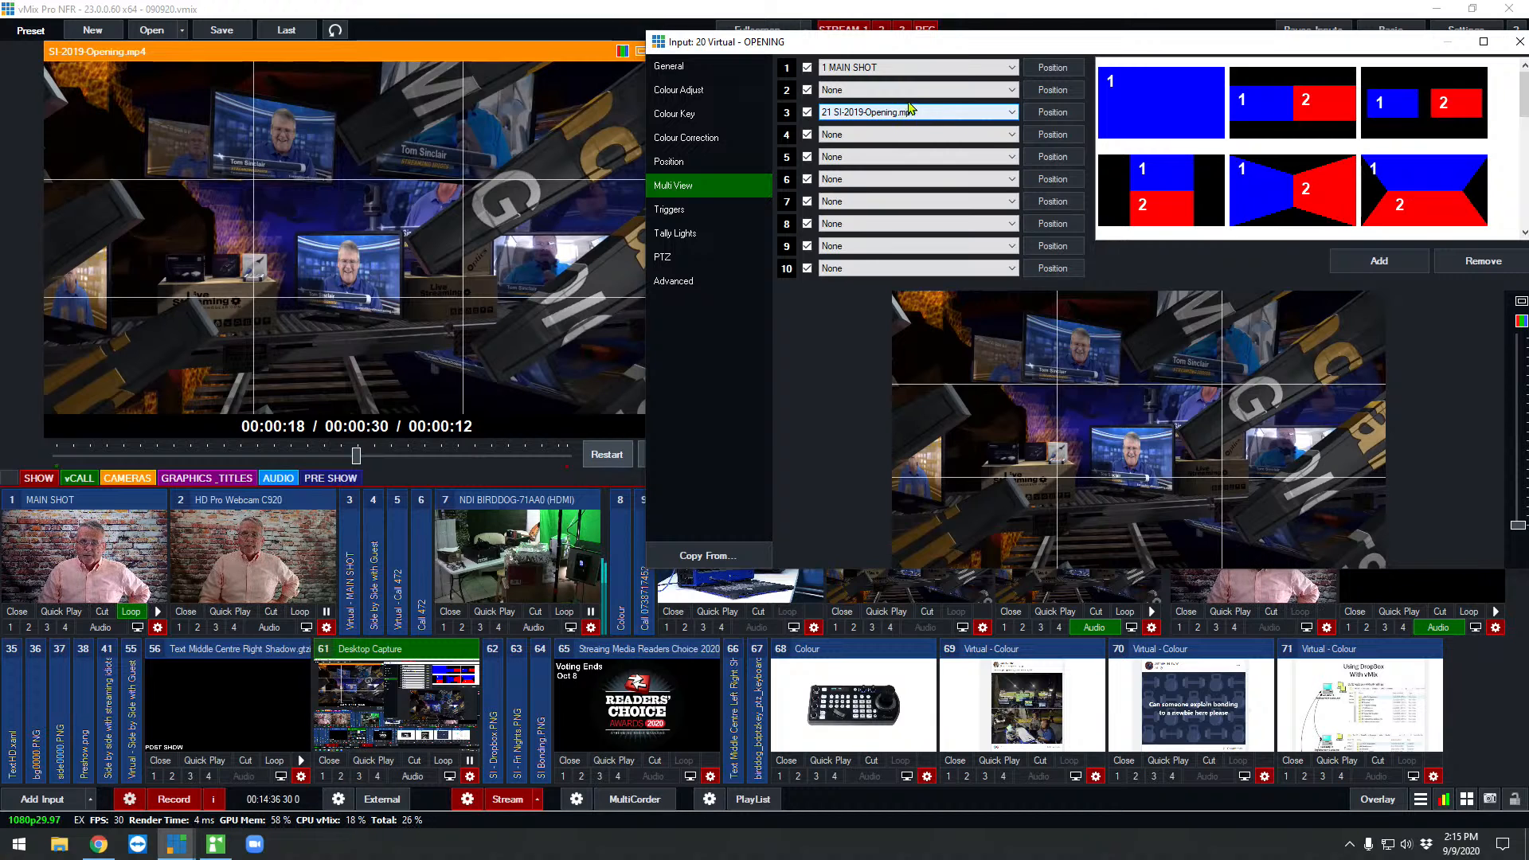
{"action": "left_click", "coordinate": [861, 68]}
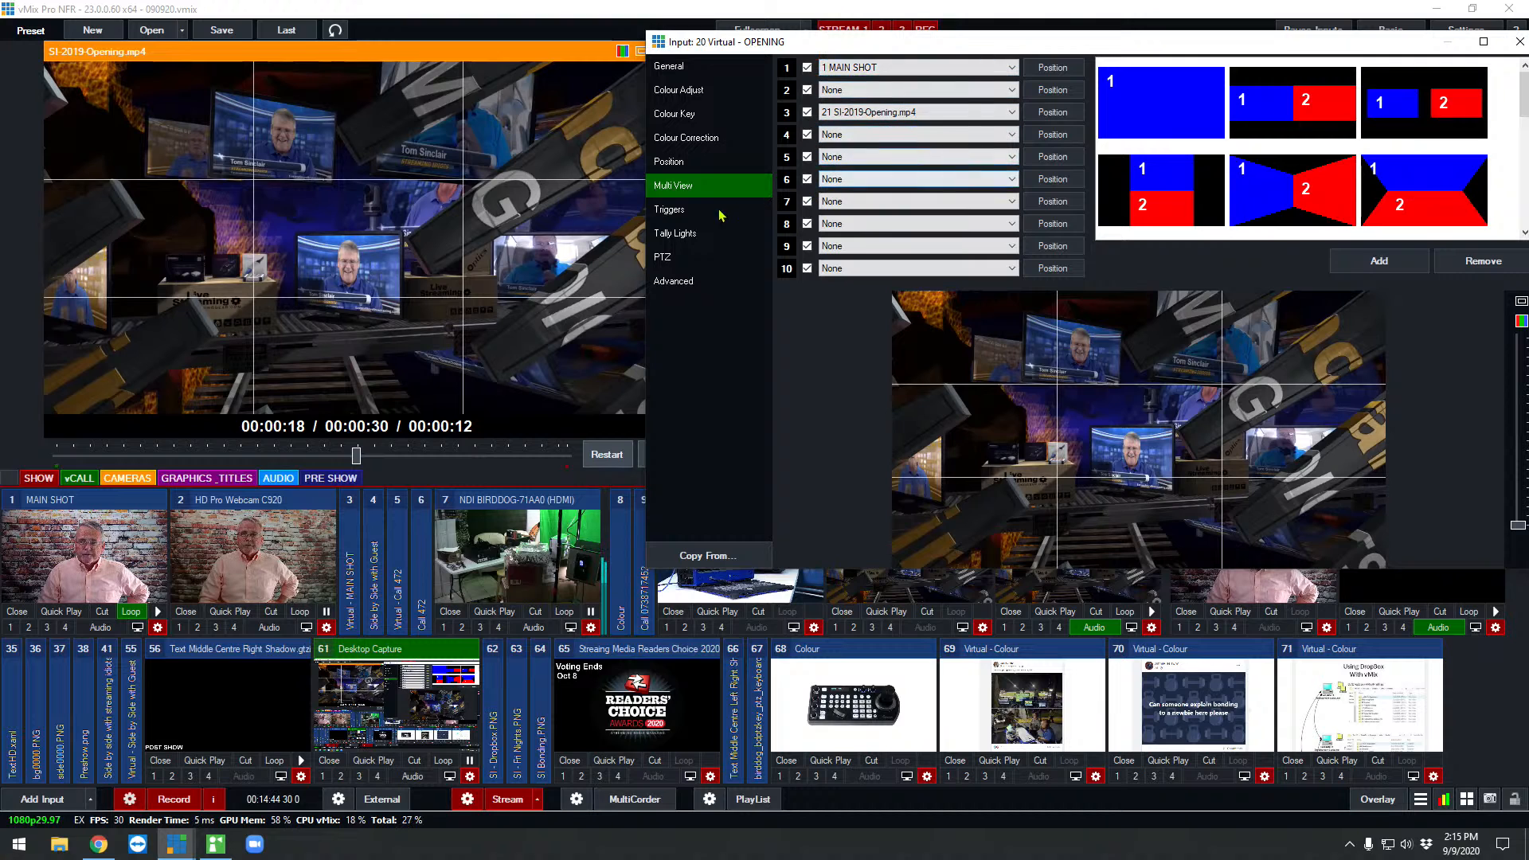
{"action": "left_click", "coordinate": [667, 211]}
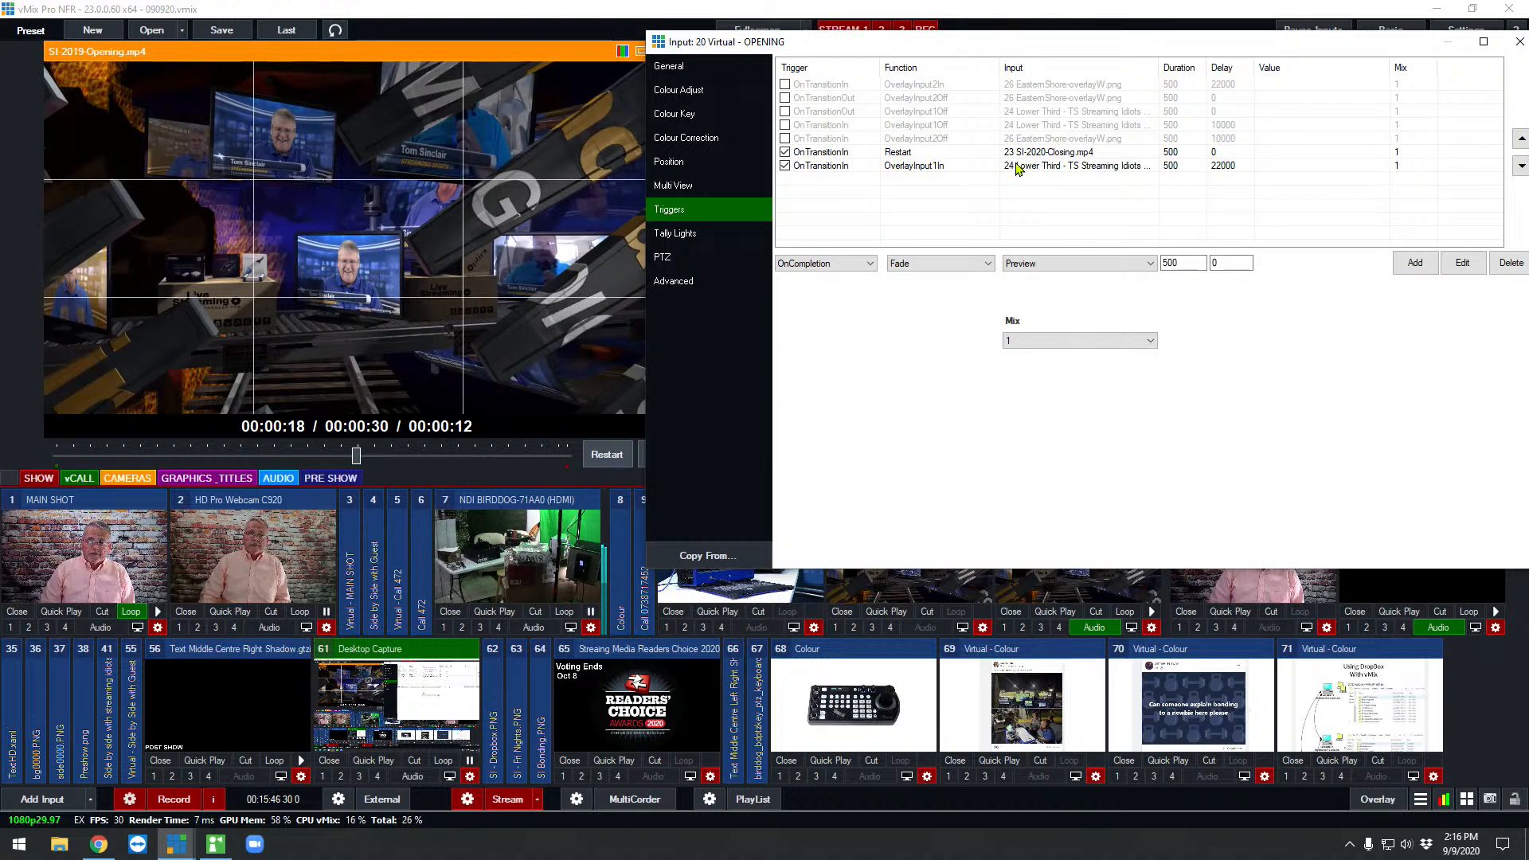
{"action": "left_click", "coordinate": [1516, 44]}
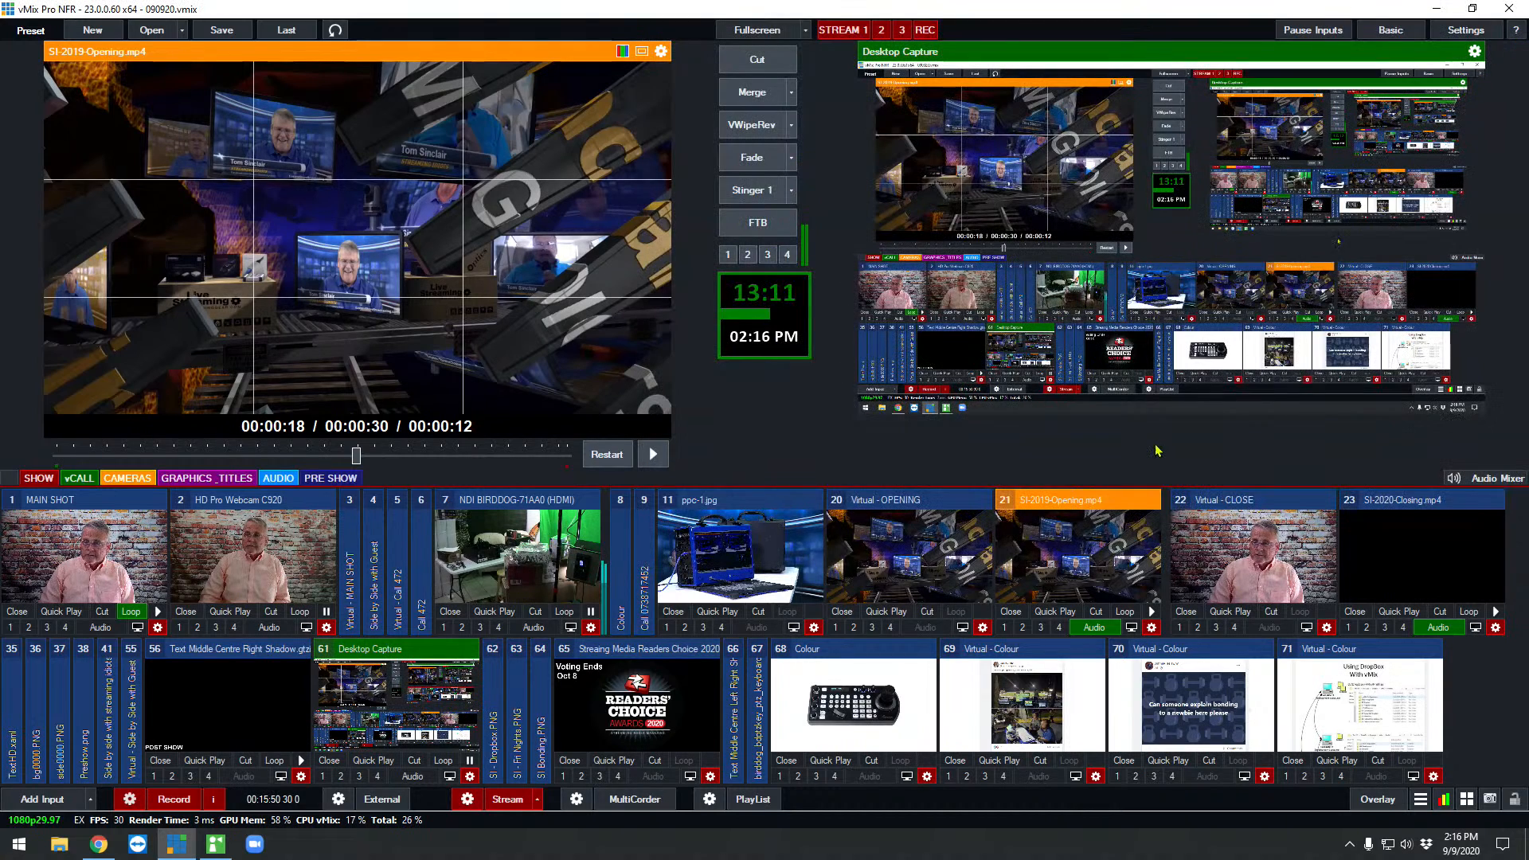
Check the triggers of the Streaming Idiots lower third, input 24, in the GRAPHICS_TITLES group.
{"action": "left_click", "coordinate": [193, 476]}
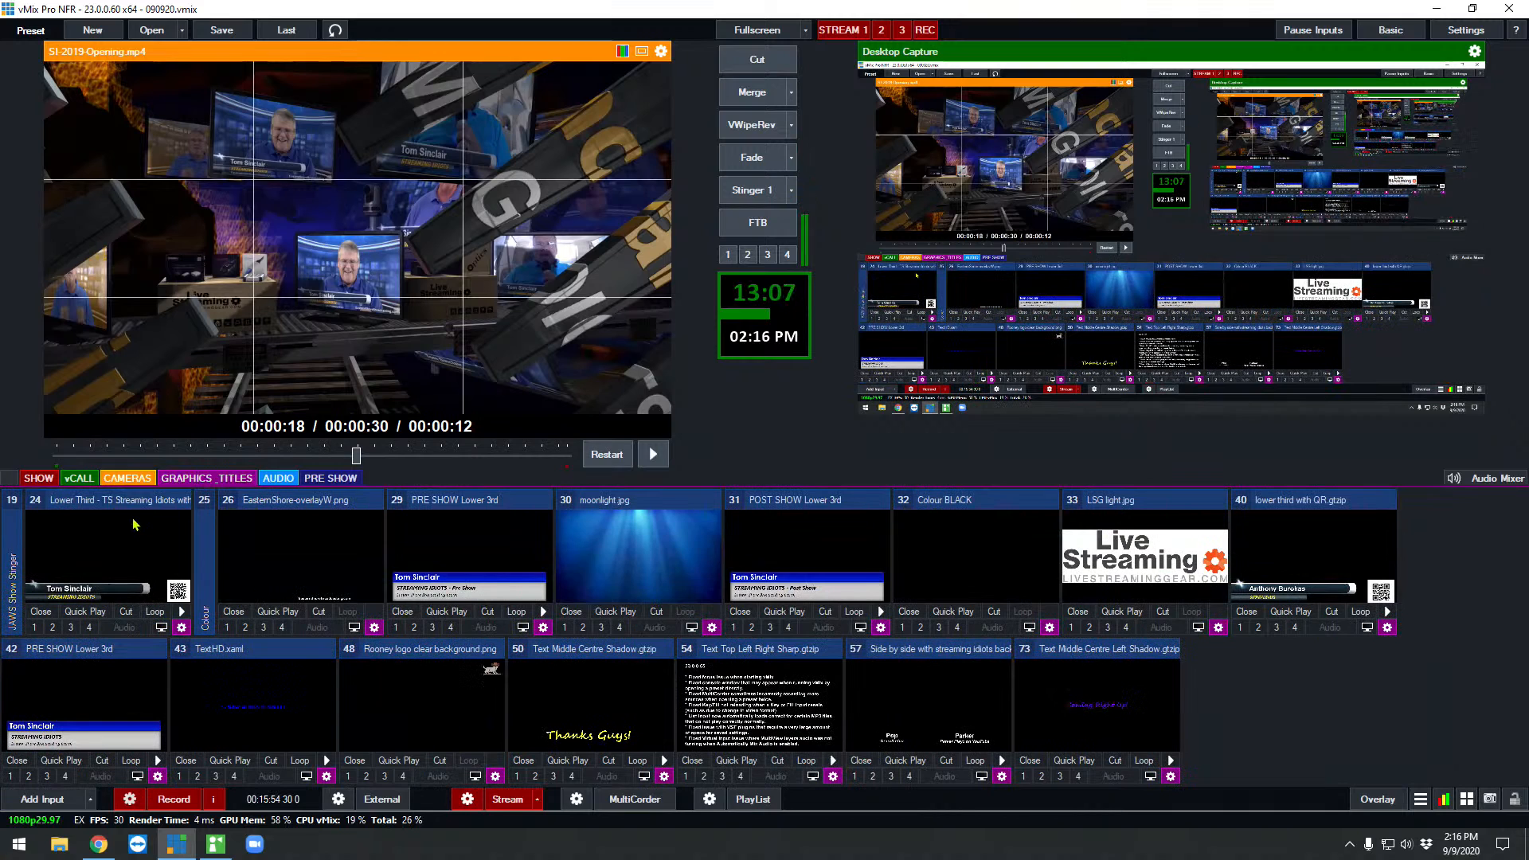
{"action": "left_click", "coordinate": [181, 626]}
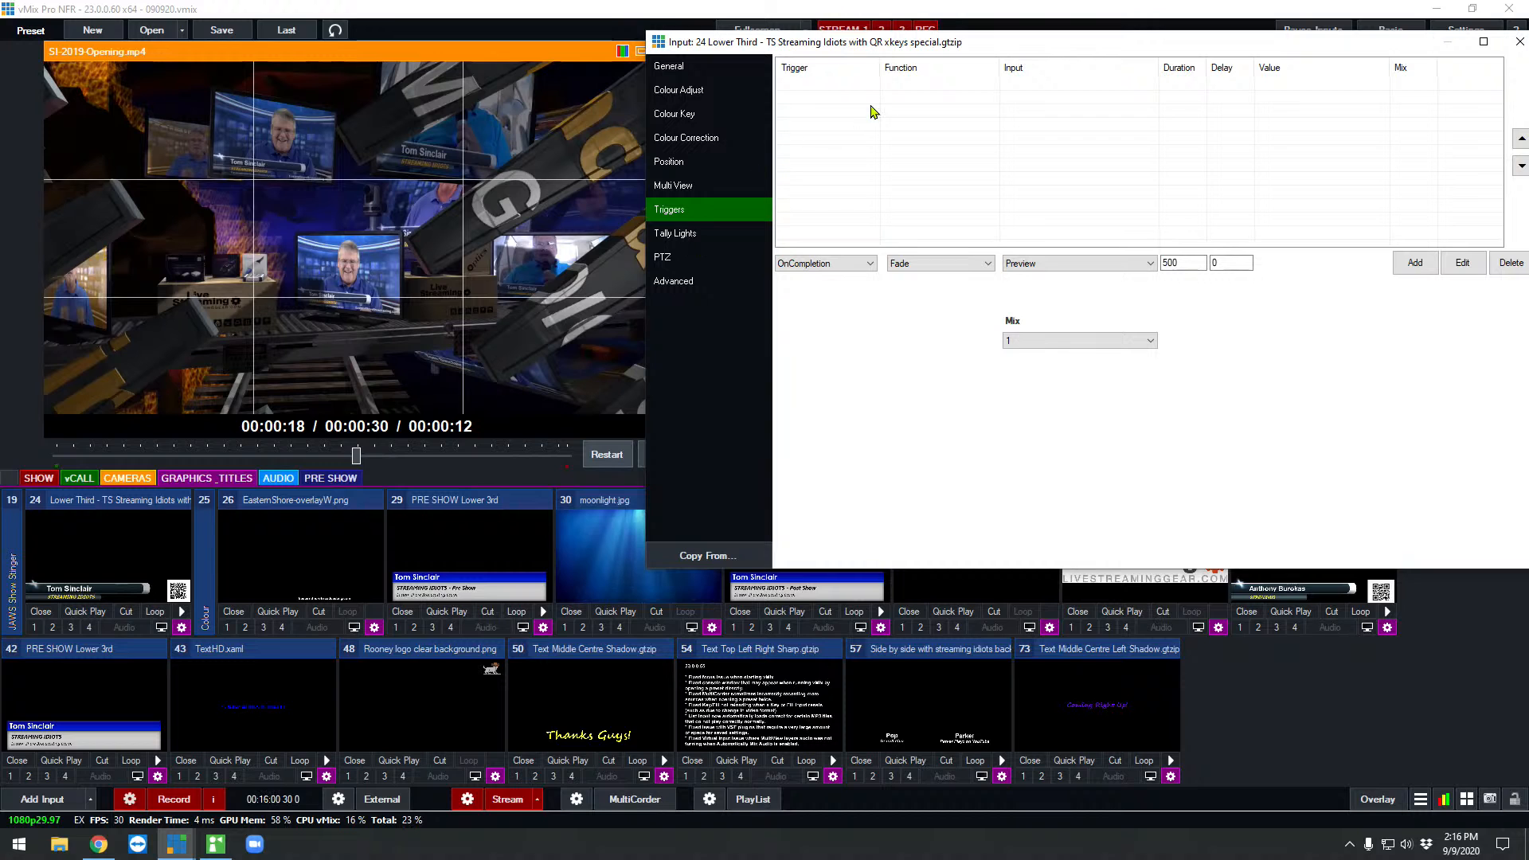
{"action": "left_click", "coordinate": [1519, 43]}
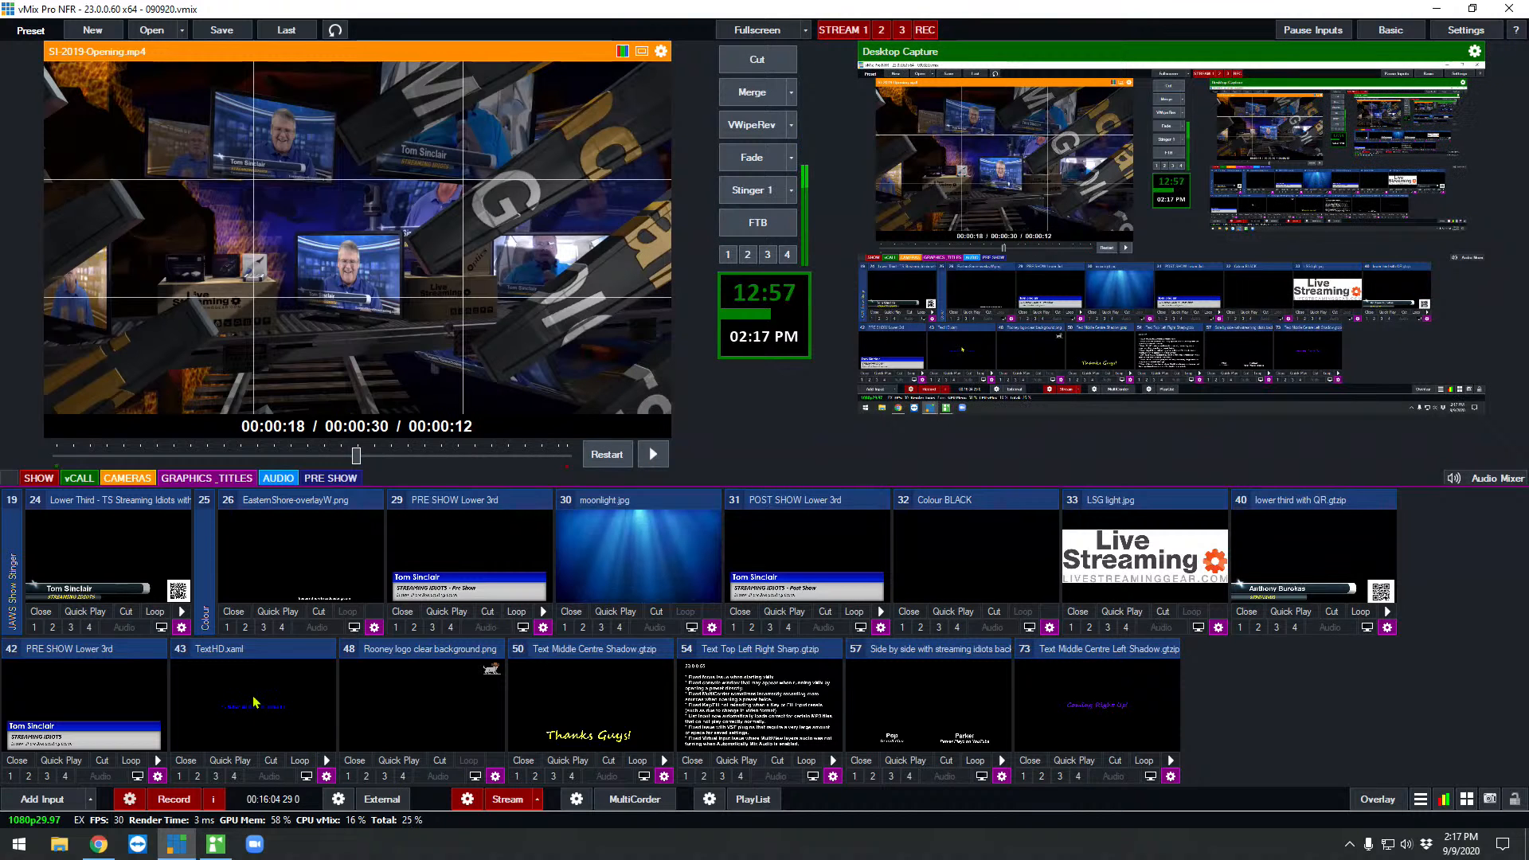
Return to the SHOW inputs and review the full trigger list of the MAIN SHOT input.
{"action": "left_click", "coordinate": [32, 480]}
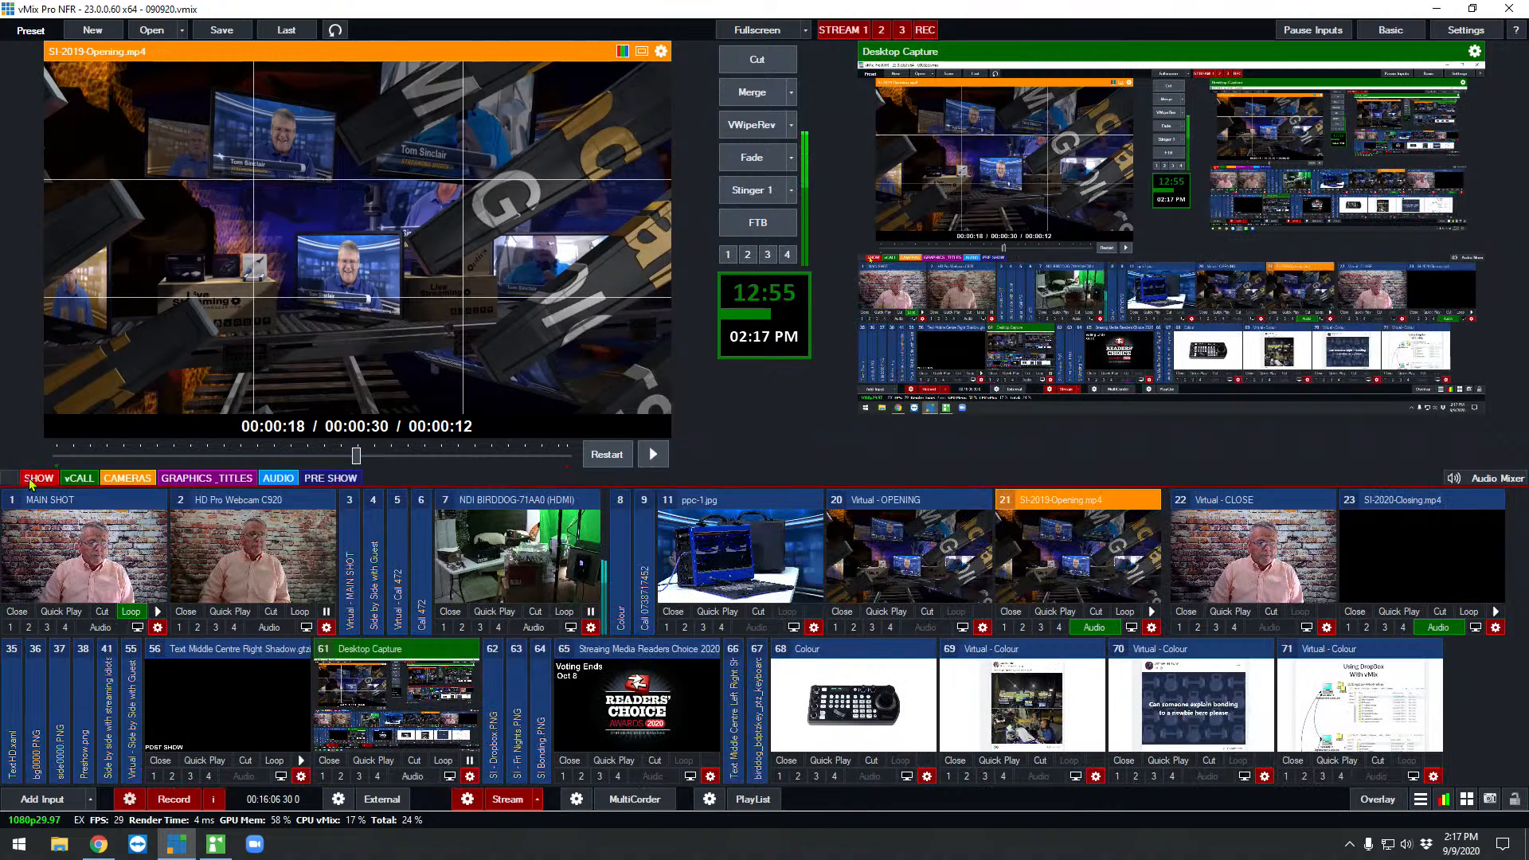
{"action": "left_click", "coordinate": [157, 628]}
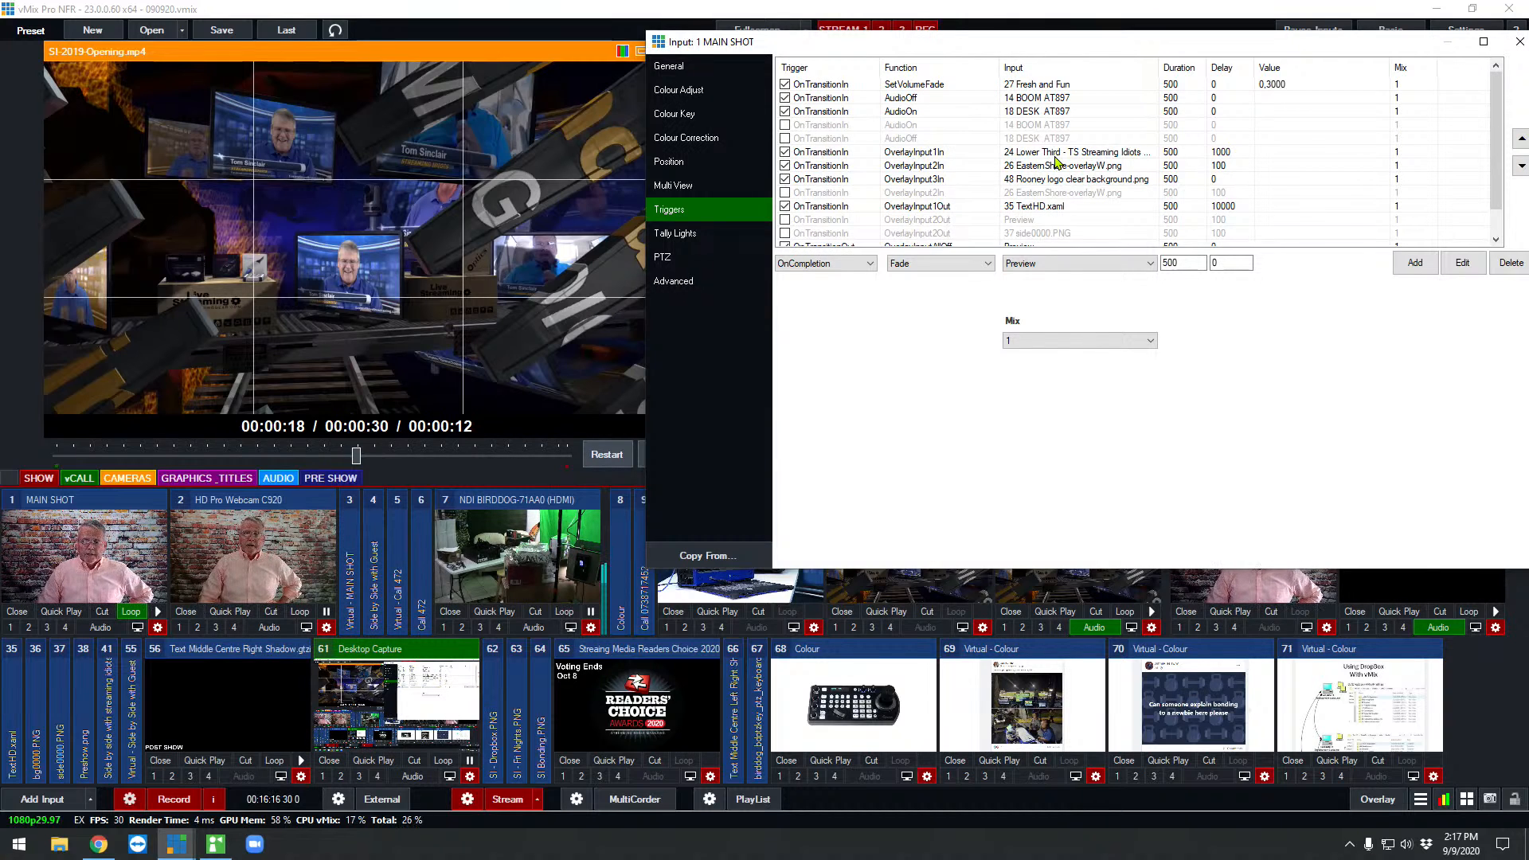
{"action": "scroll", "coordinate": [1057, 162], "scroll_direction": "down", "scroll_amount": 1}
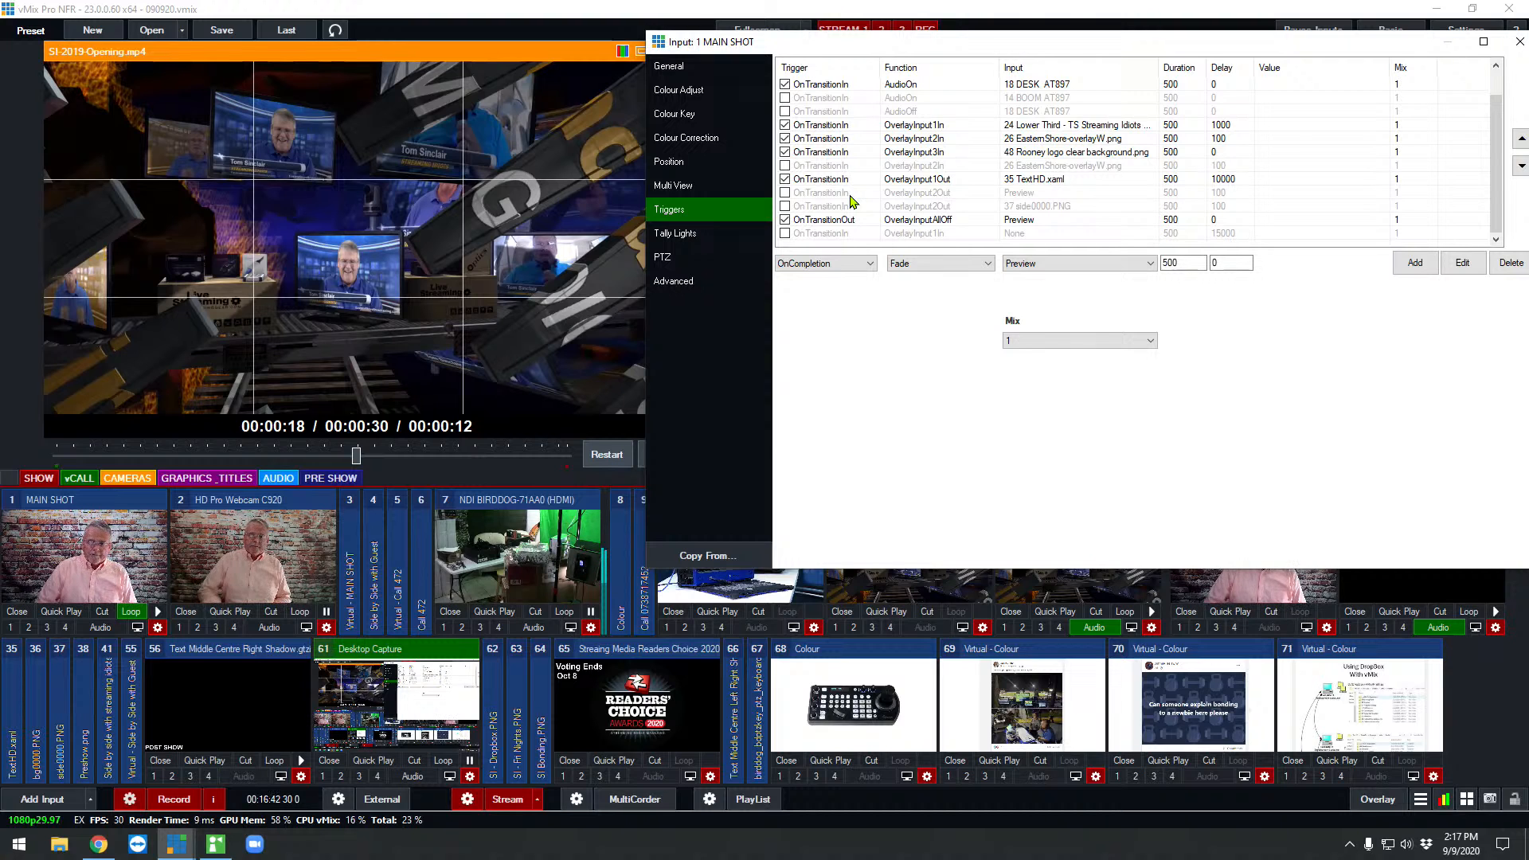
{"action": "left_click", "coordinate": [1518, 41]}
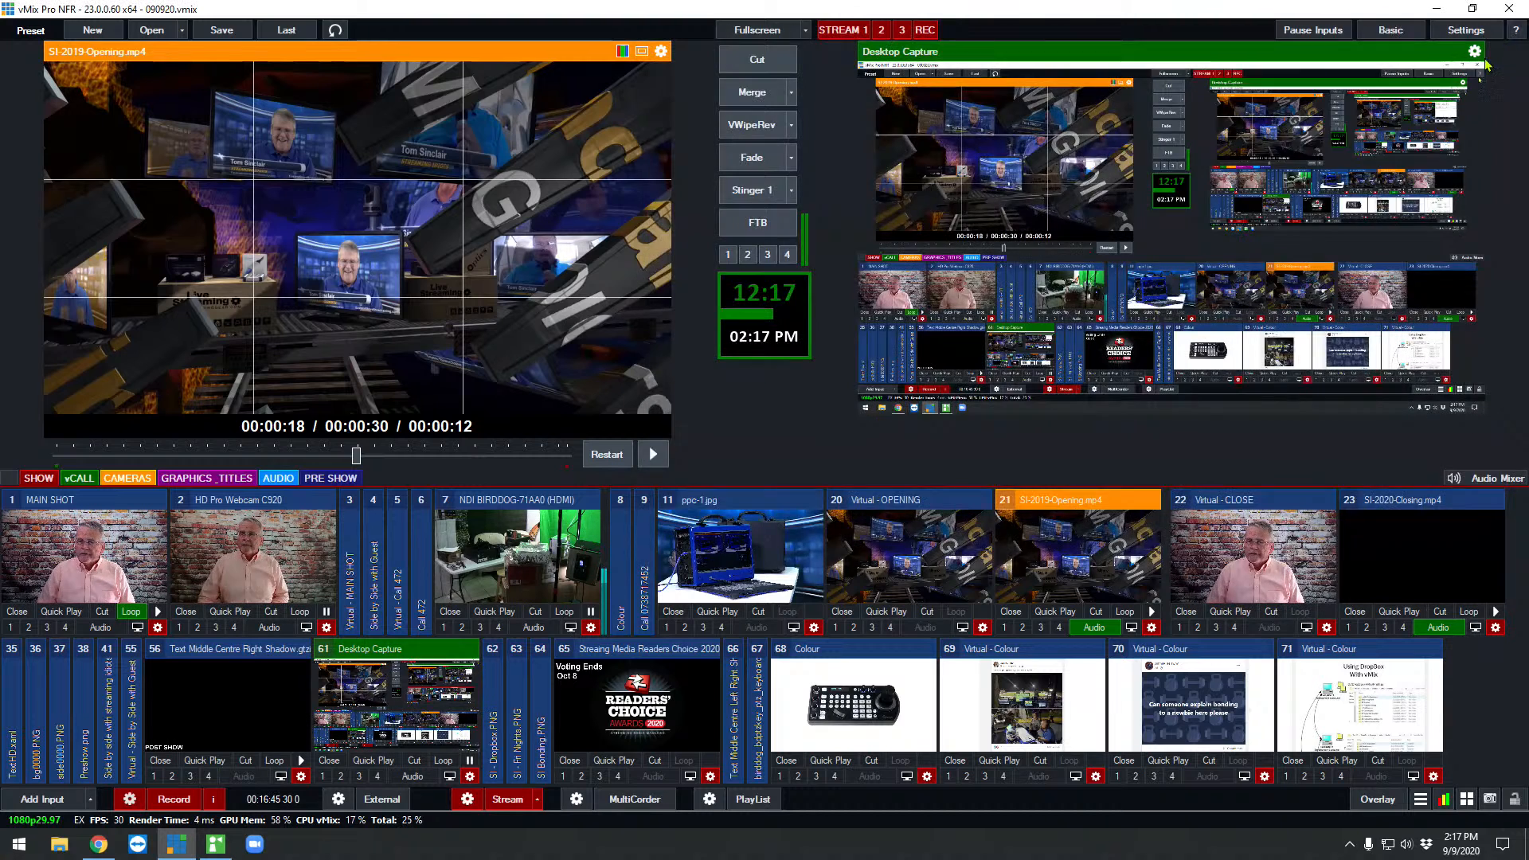
Put MAIN SHOT in preview and examine its audio and overlay triggers again.
{"action": "left_click", "coordinate": [88, 549]}
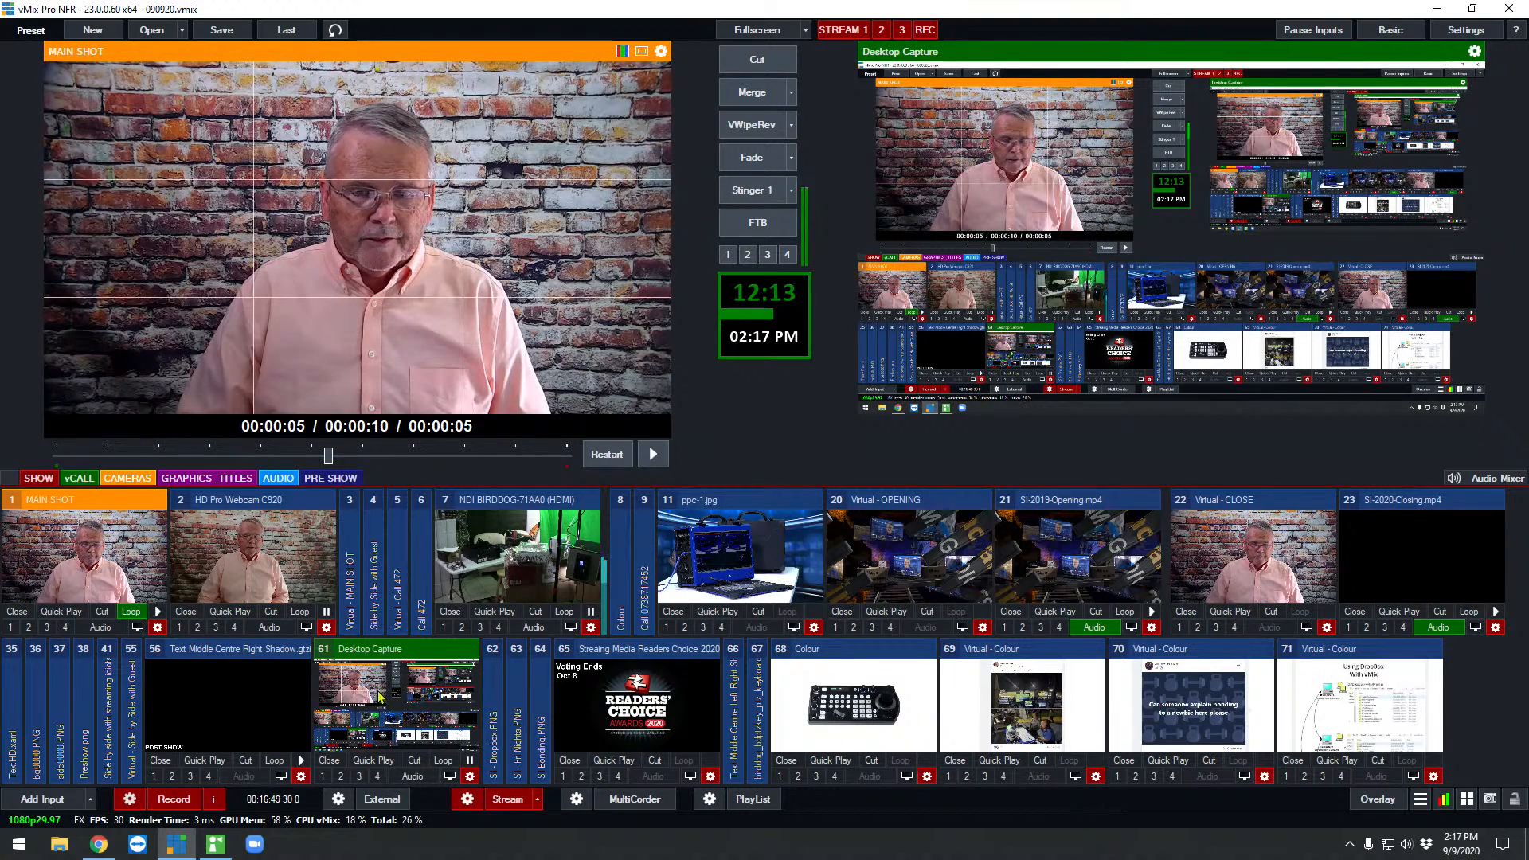
{"action": "left_click", "coordinate": [157, 626]}
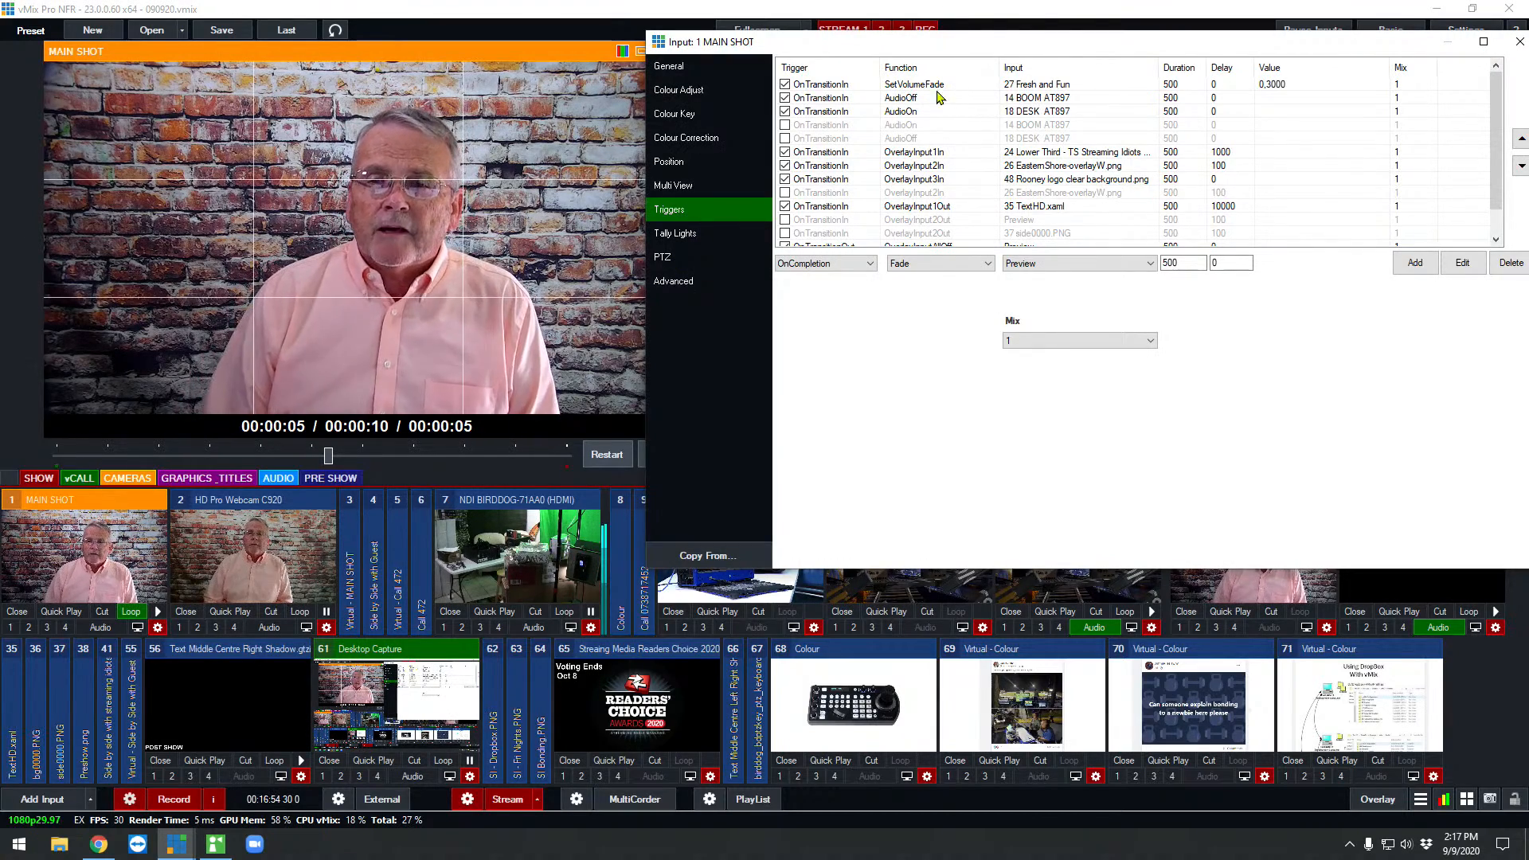
{"action": "scroll", "coordinate": [916, 208], "scroll_direction": "down", "scroll_amount": 1}
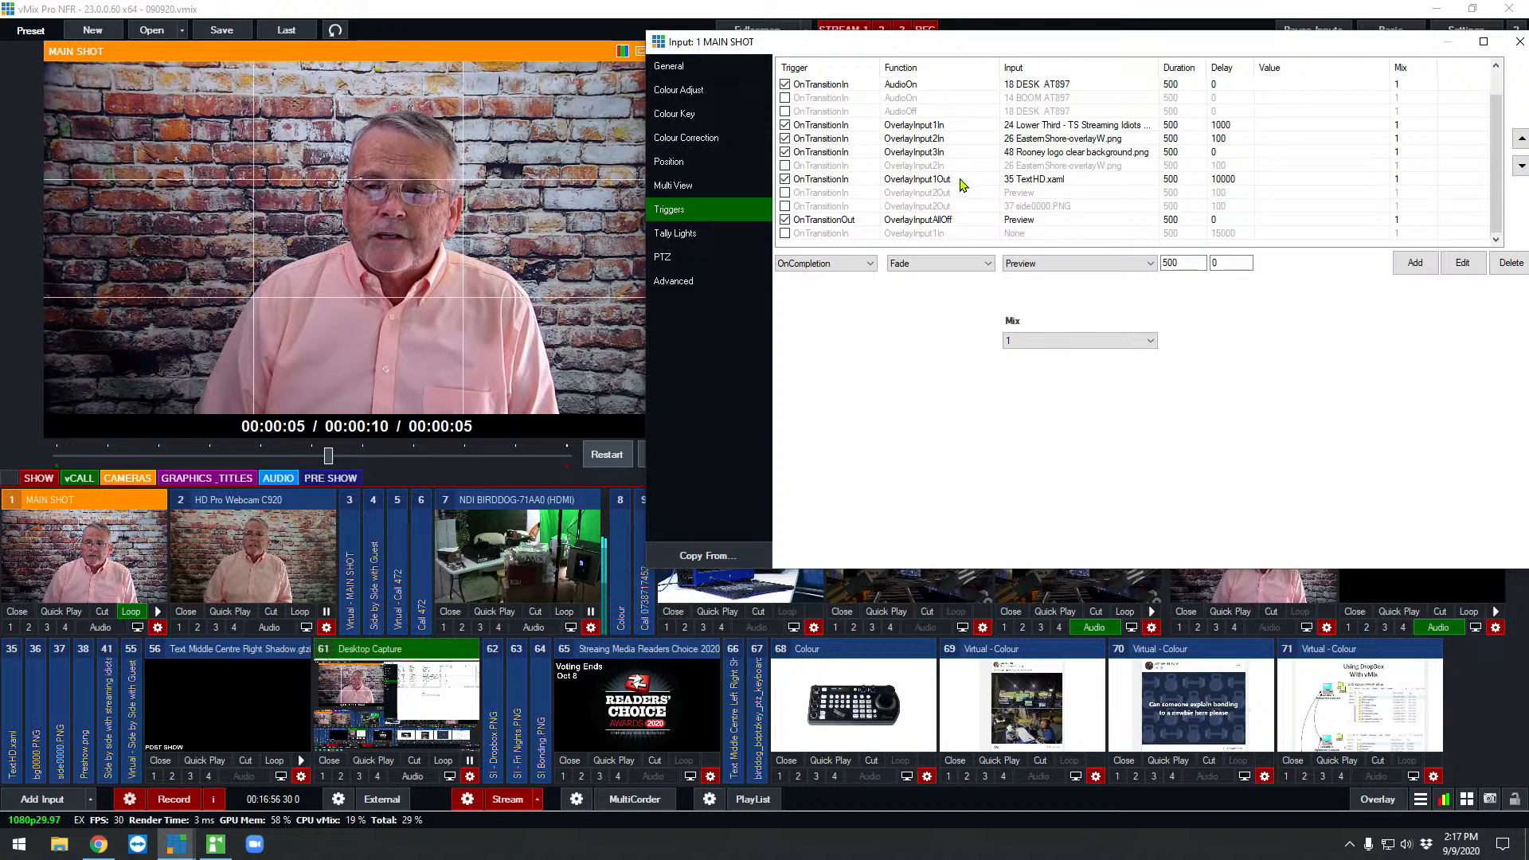
{"action": "scroll", "coordinate": [929, 223], "scroll_direction": "up", "scroll_amount": 1}
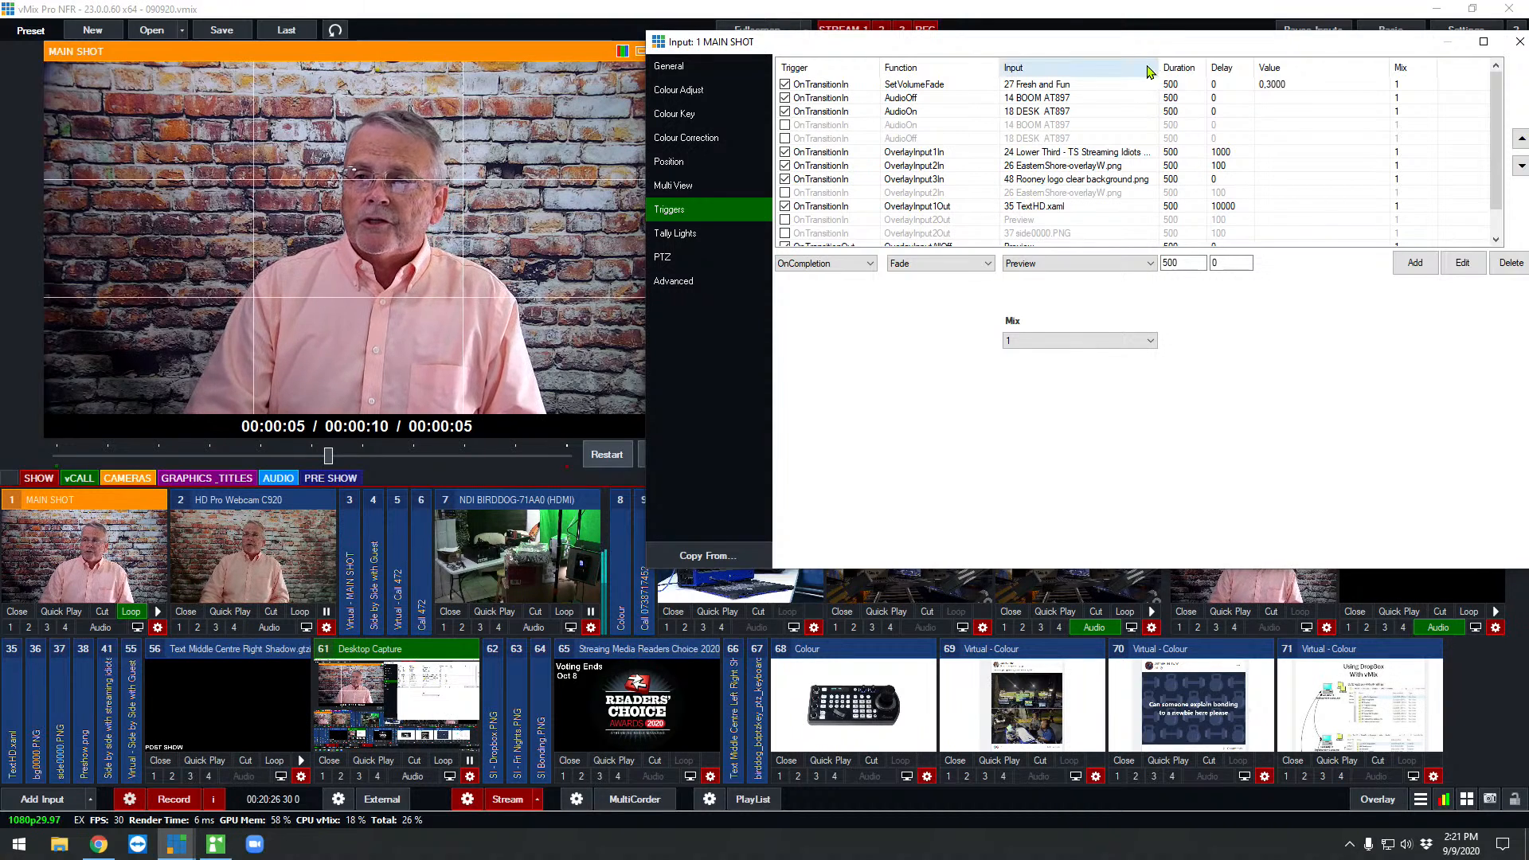
{"action": "mouse_move", "coordinate": [1162, 41]}
{"action": "left_mouse_down"}
{"action": "mouse_move", "coordinate": [1107, 305]}
{"action": "mouse_move", "coordinate": [1181, 35]}
{"action": "left_mouse_up"}
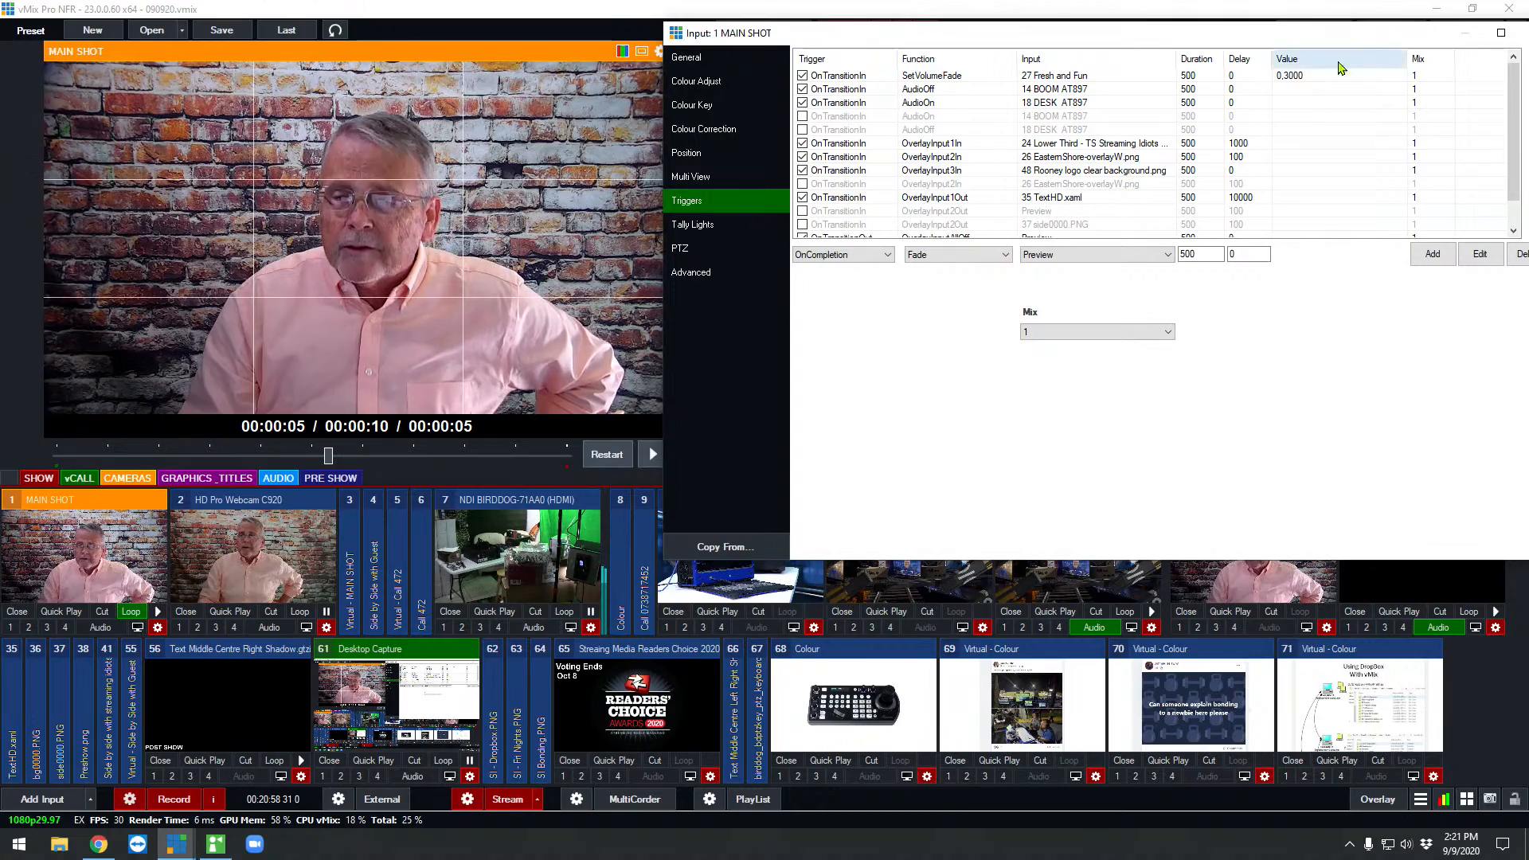
{"action": "left_click_drag", "start_coordinate": [1412, 35], "coordinate": [1360, 48]}
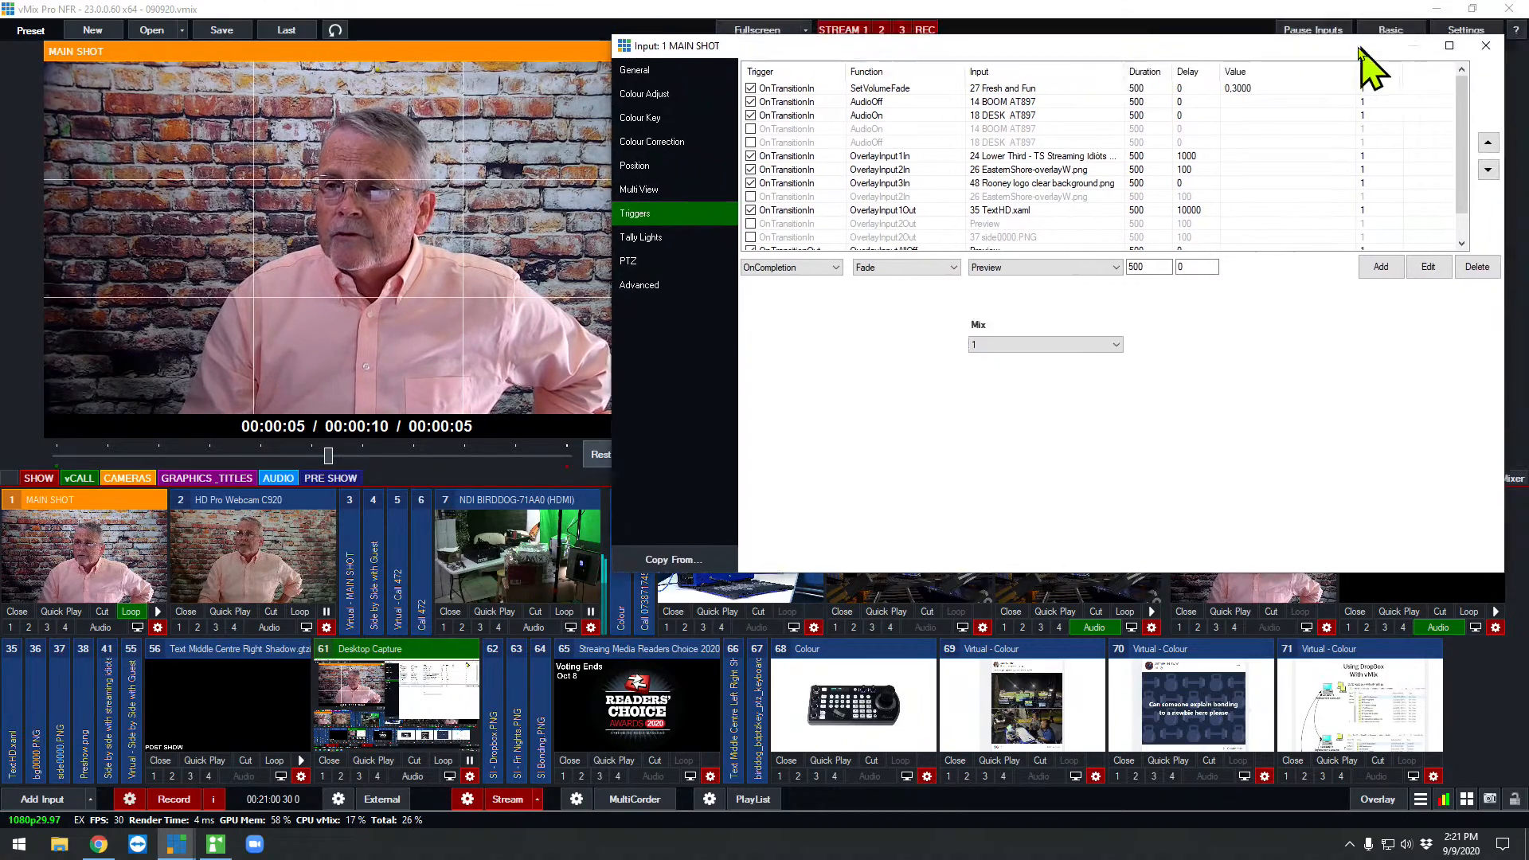
{"action": "left_click", "coordinate": [1485, 45]}
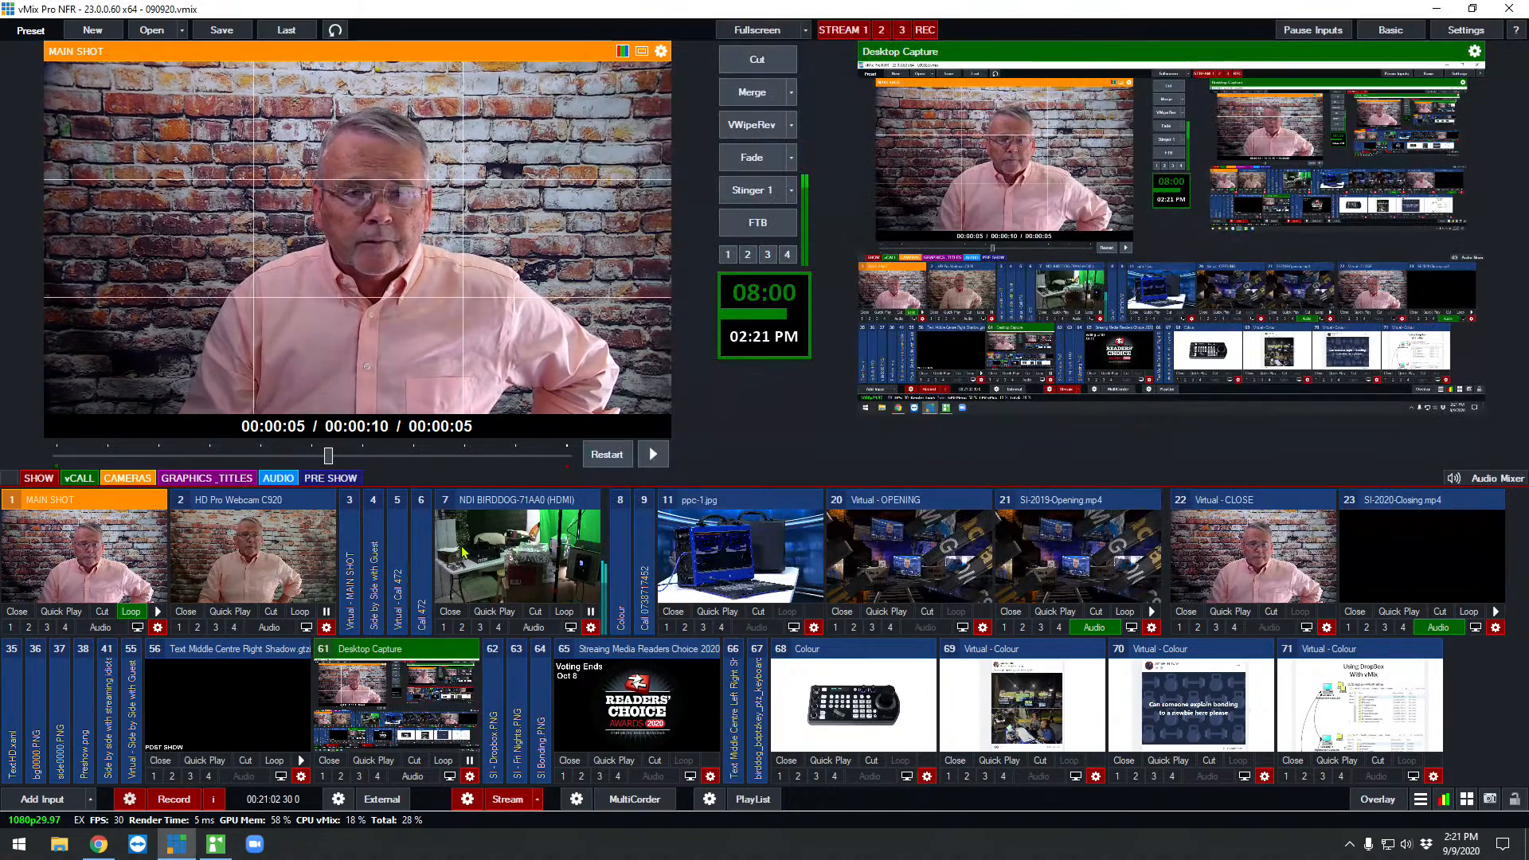
Find input 35 TextHD.xaml among all inputs and show it in preview.
{"action": "left_click", "coordinate": [223, 479]}
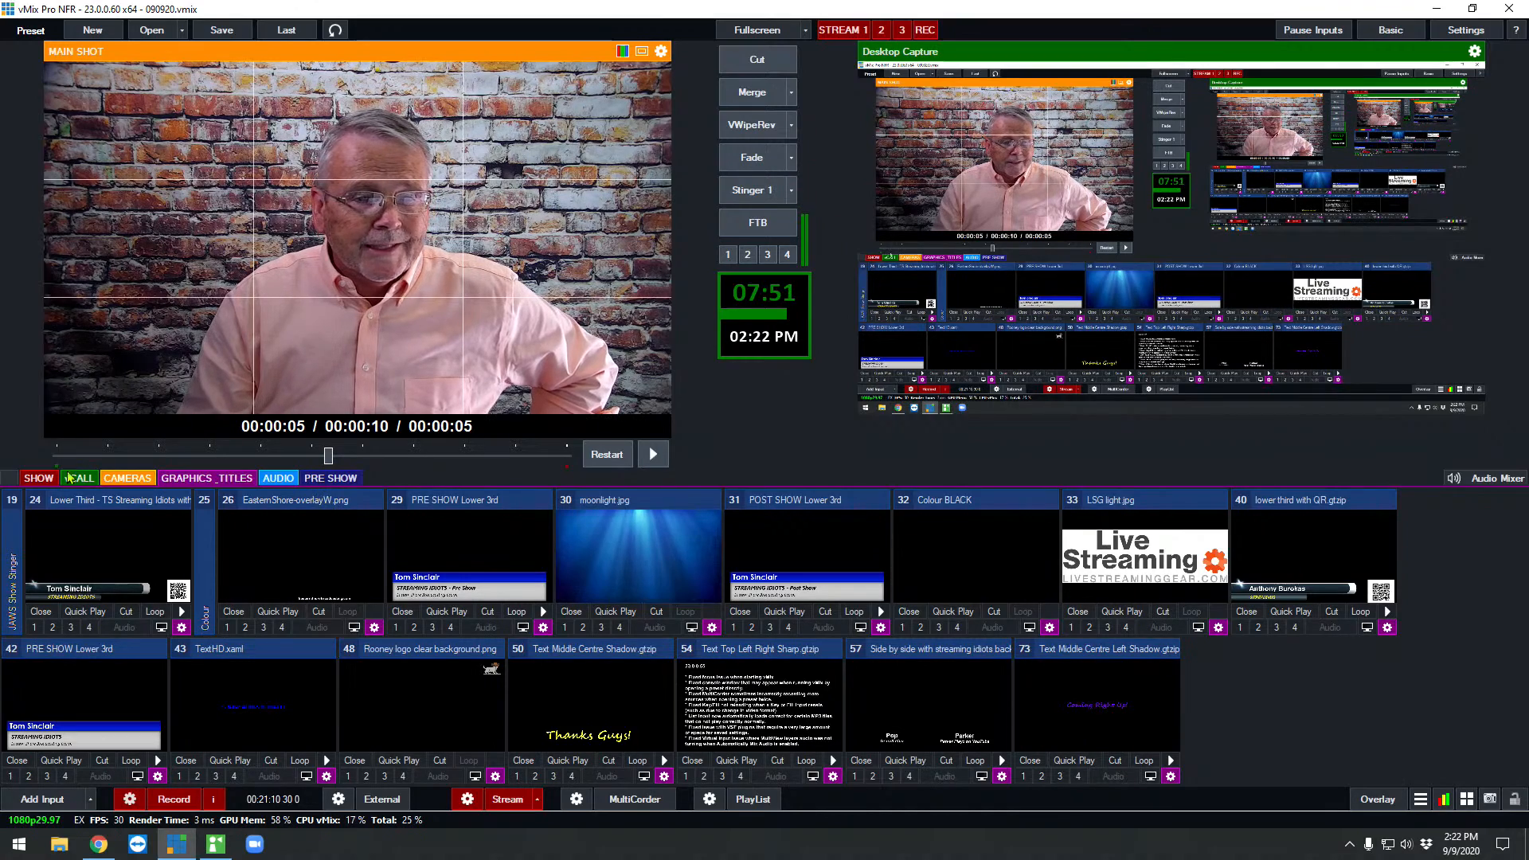
{"action": "left_click", "coordinate": [36, 478]}
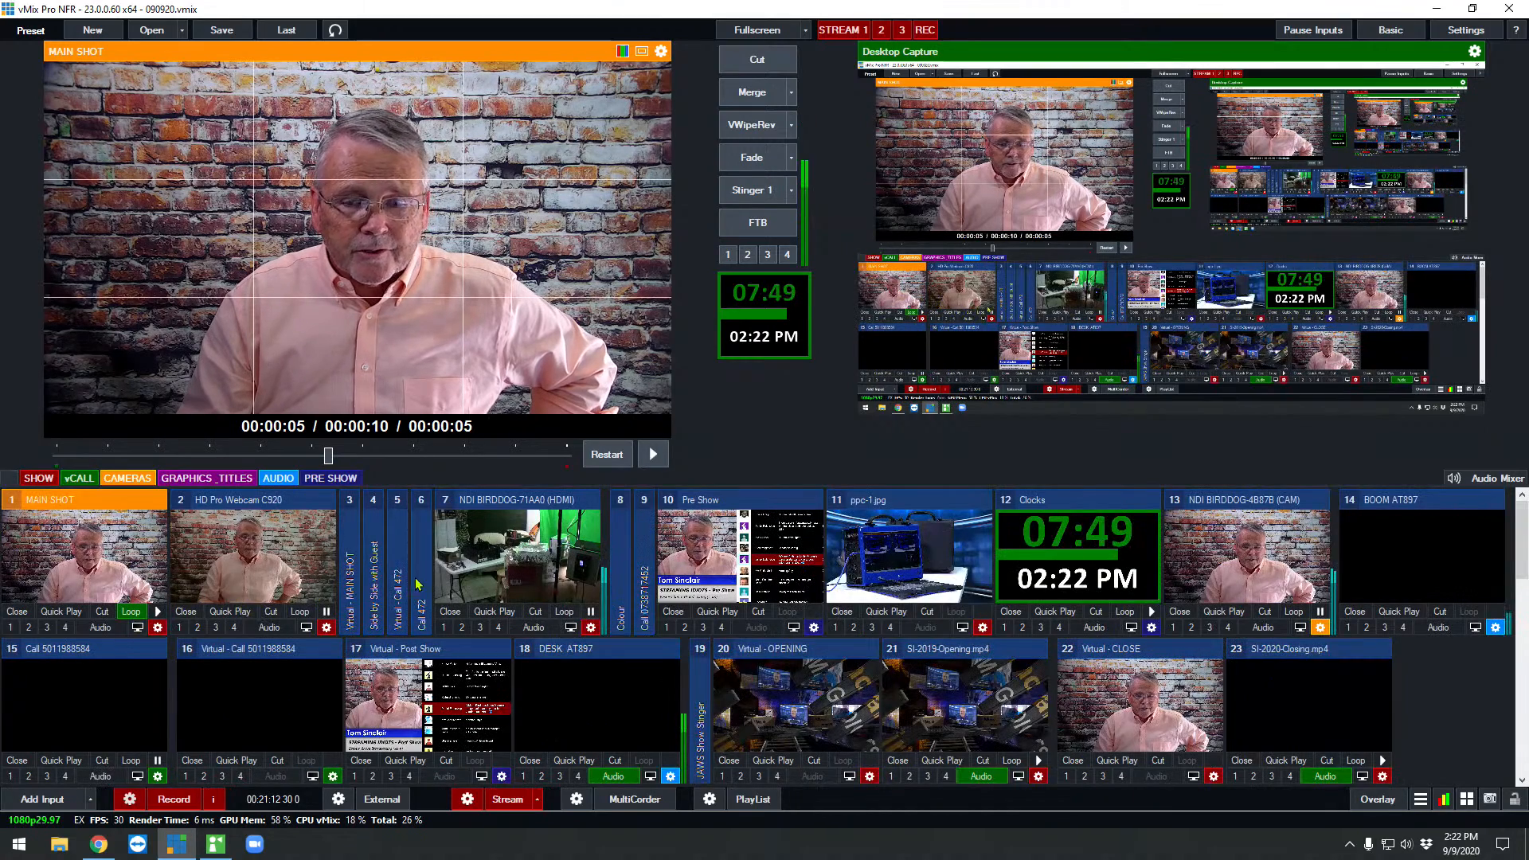
{"action": "scroll", "coordinate": [446, 579], "scroll_direction": "down", "scroll_amount": 10}
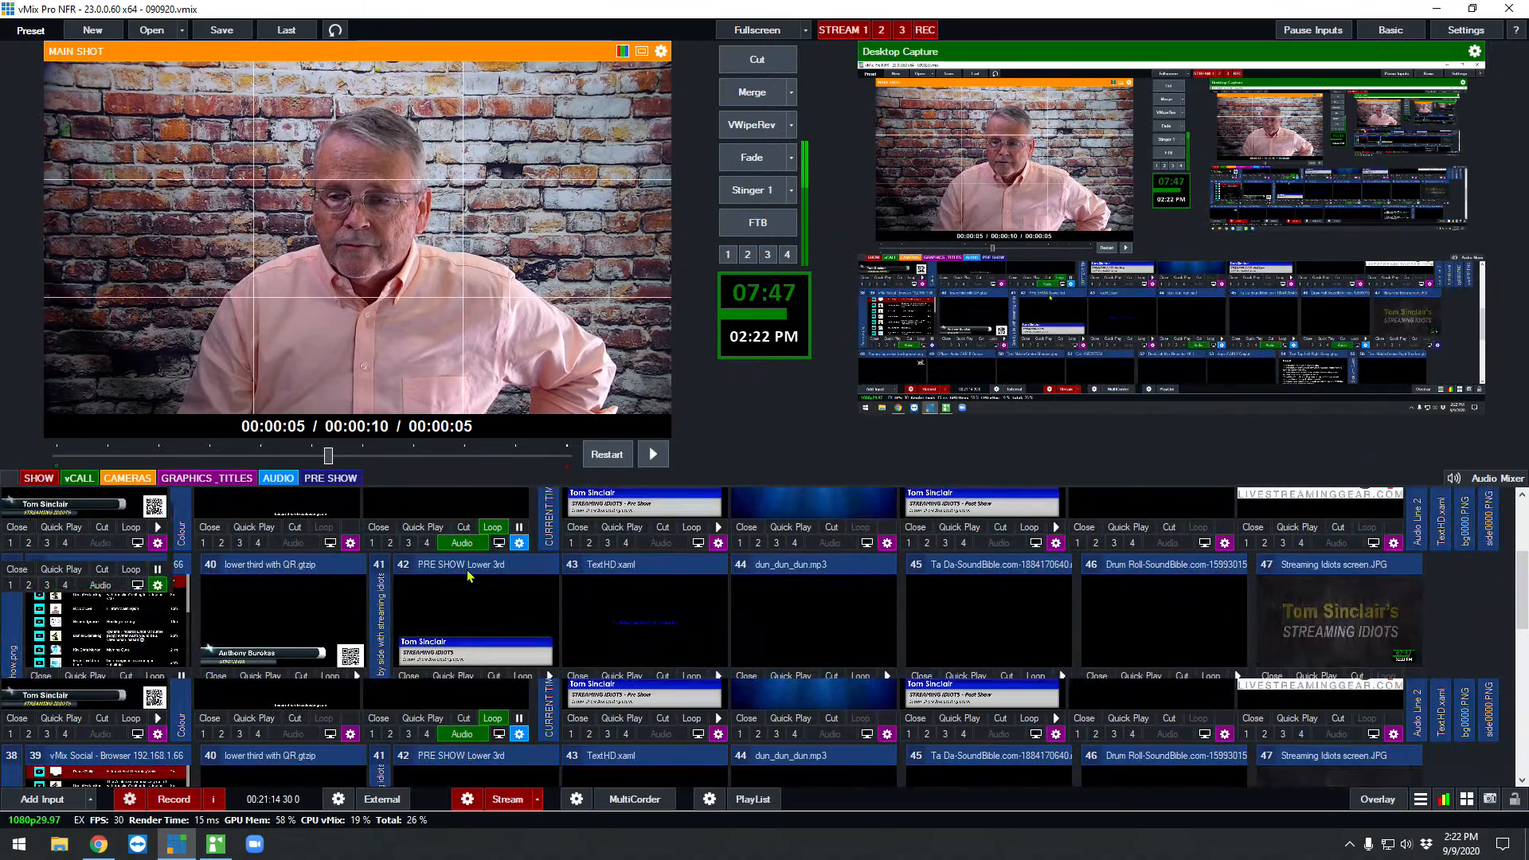
{"action": "scroll", "coordinate": [468, 575], "scroll_direction": "up", "scroll_amount": 3}
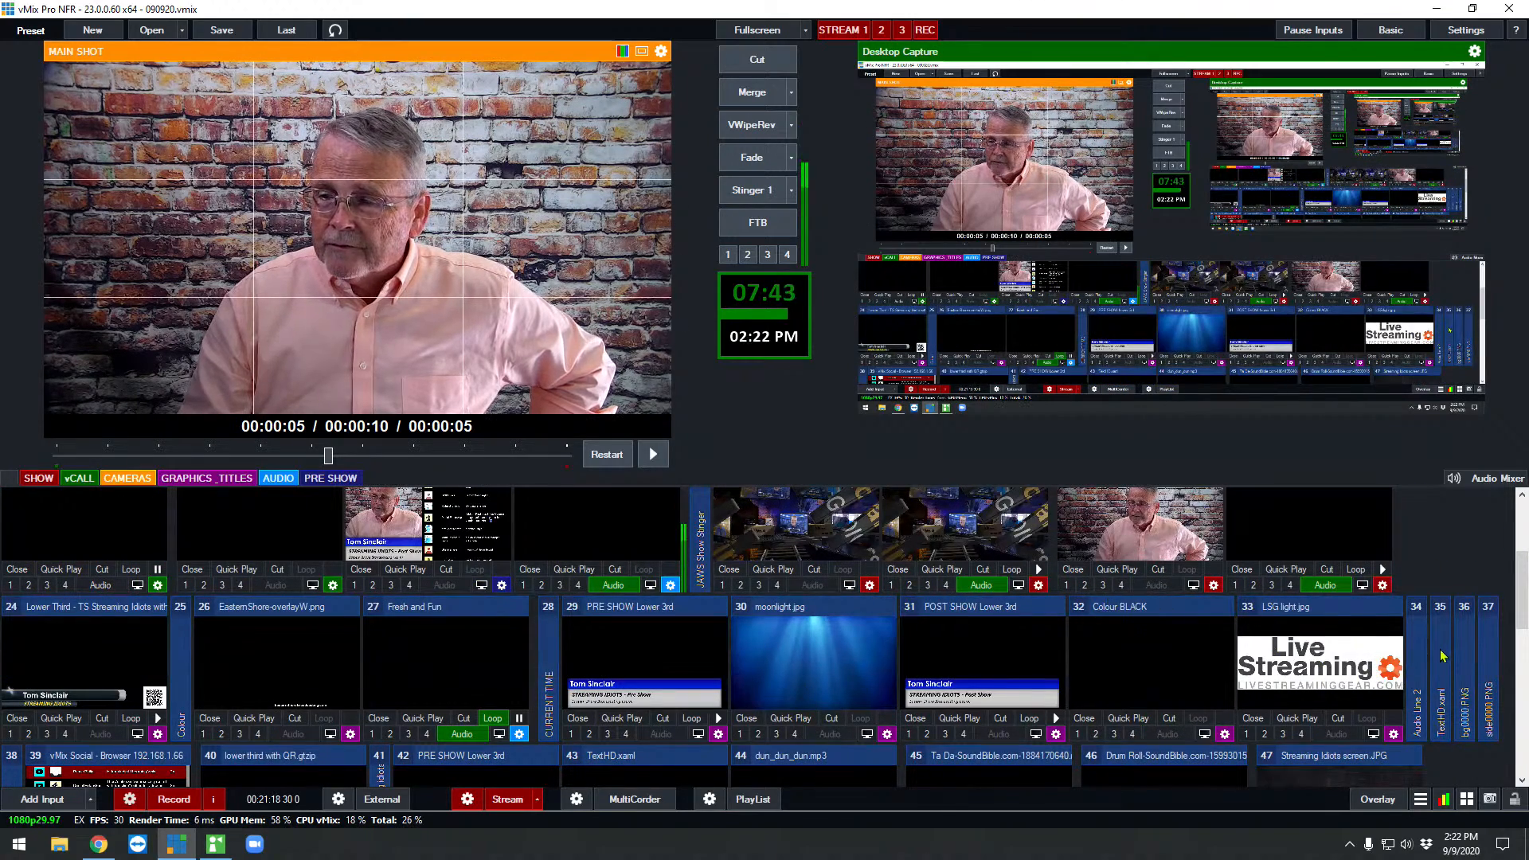
{"action": "scroll", "coordinate": [626, 731], "scroll_direction": "down", "scroll_amount": 1}
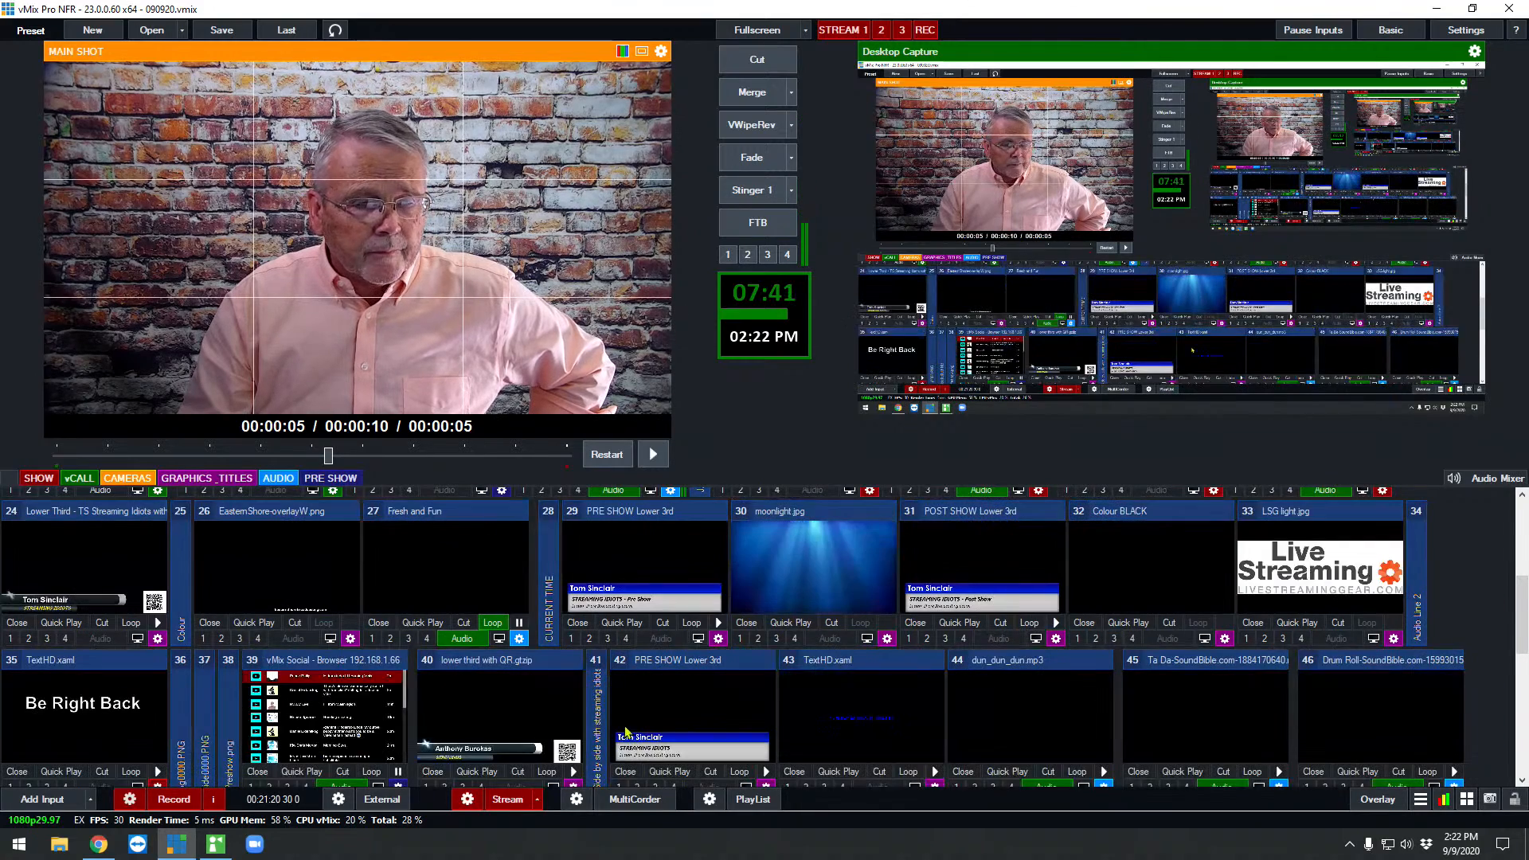
{"action": "left_click", "coordinate": [50, 711]}
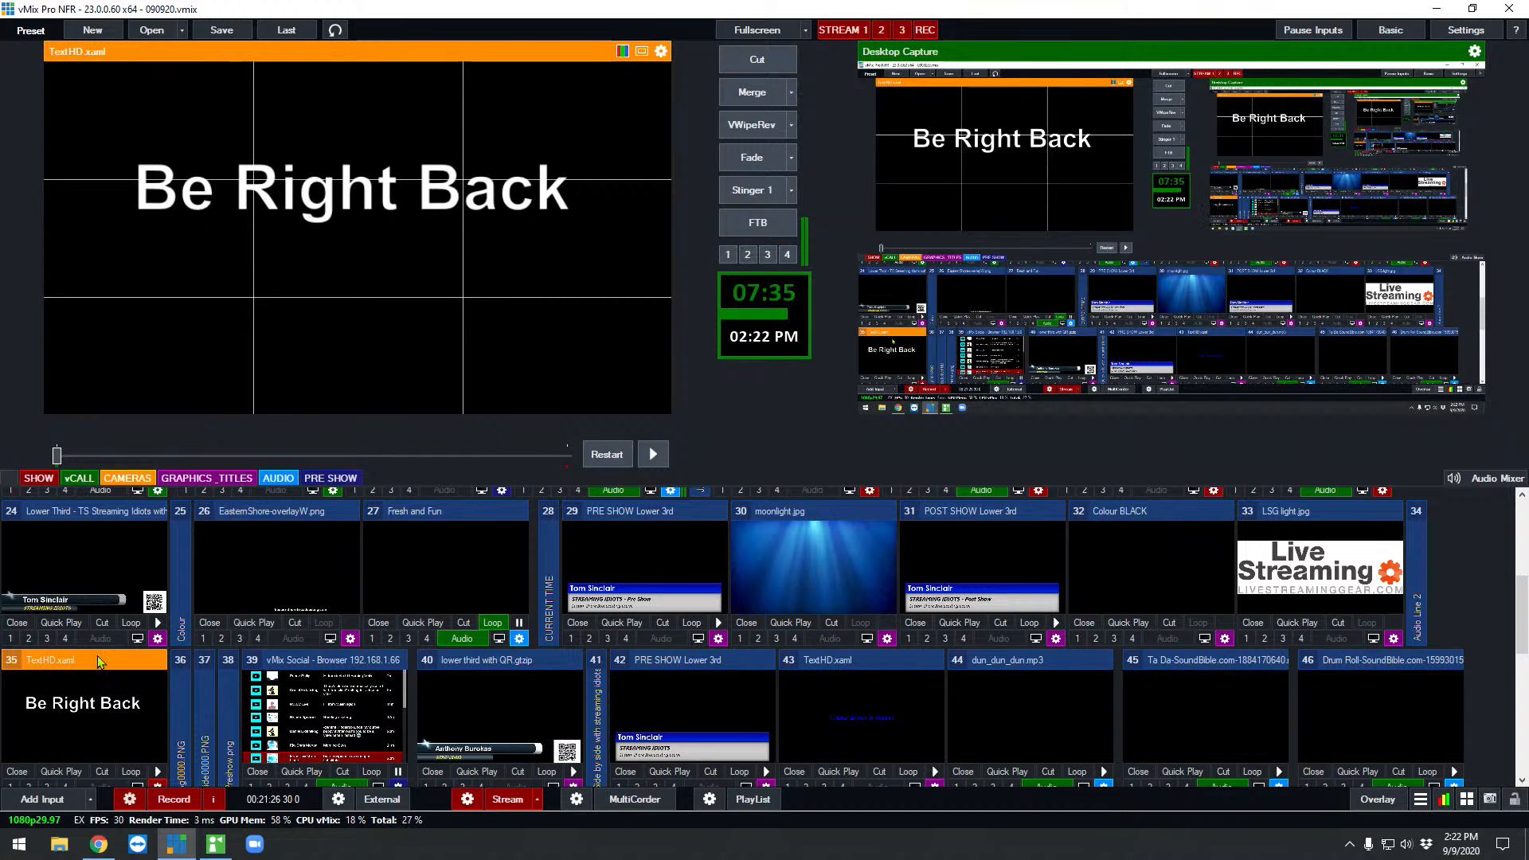
Put MAIN SHOT back in preview and select its OverlayInput1Out trigger for TextHD.xaml to inspect the delay.
{"action": "scroll", "coordinate": [80, 544], "scroll_direction": "up", "scroll_amount": 5}
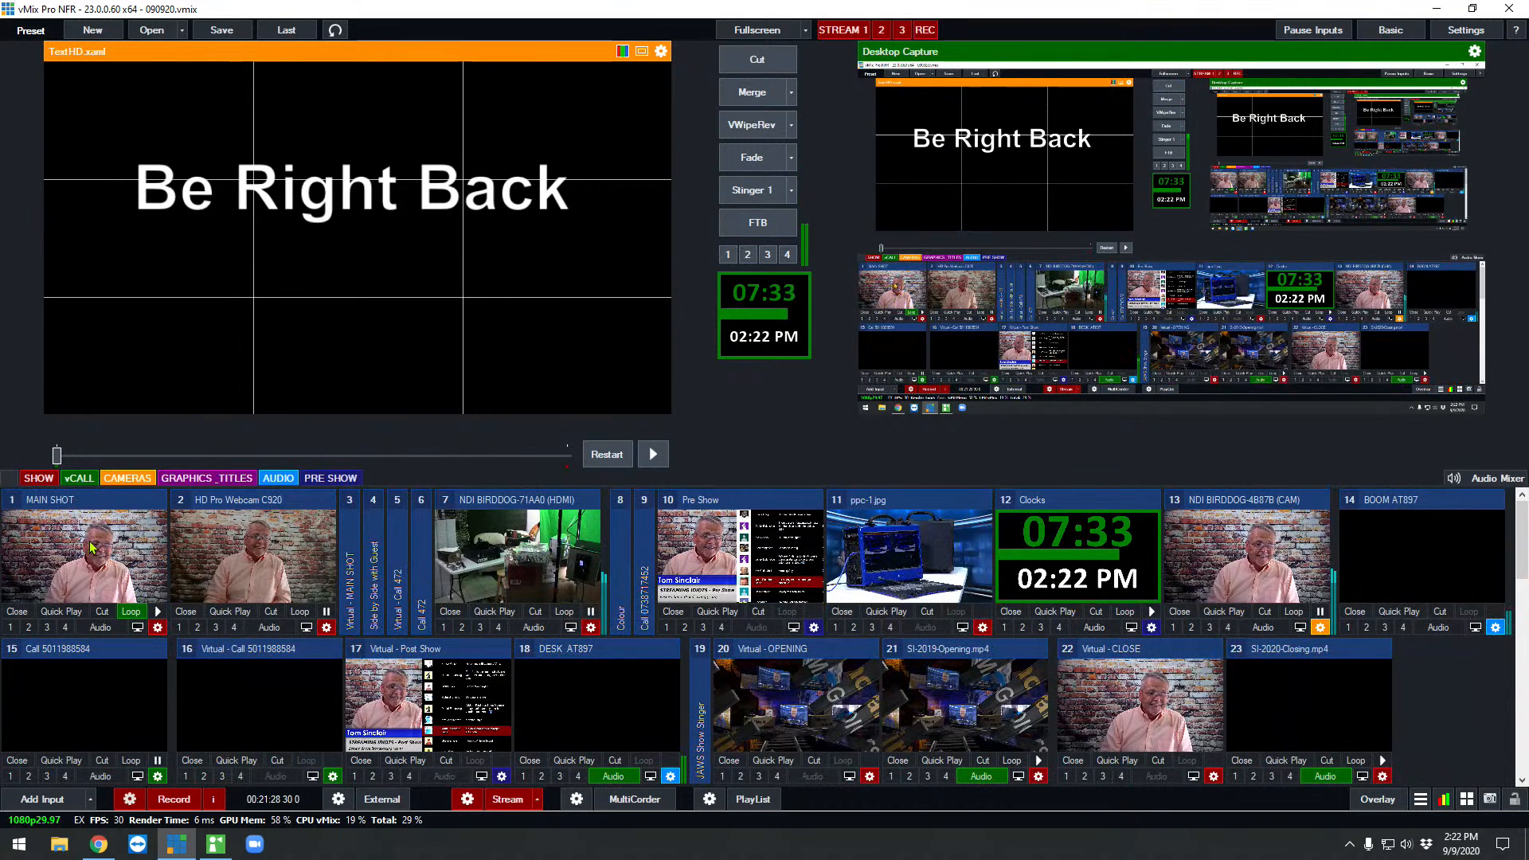
{"action": "left_click", "coordinate": [79, 543]}
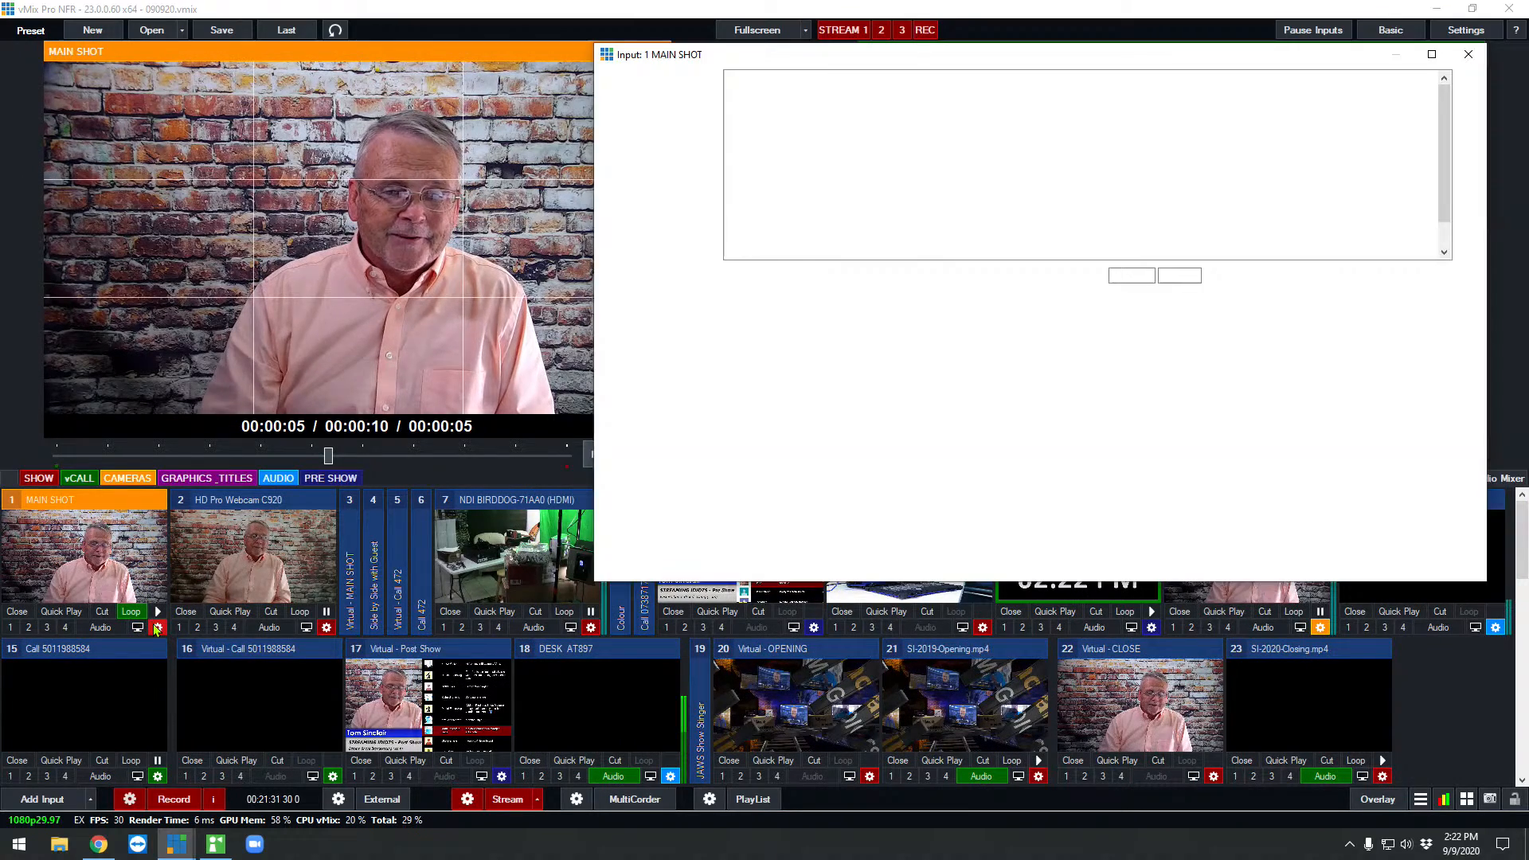
{"action": "left_click", "coordinate": [158, 627]}
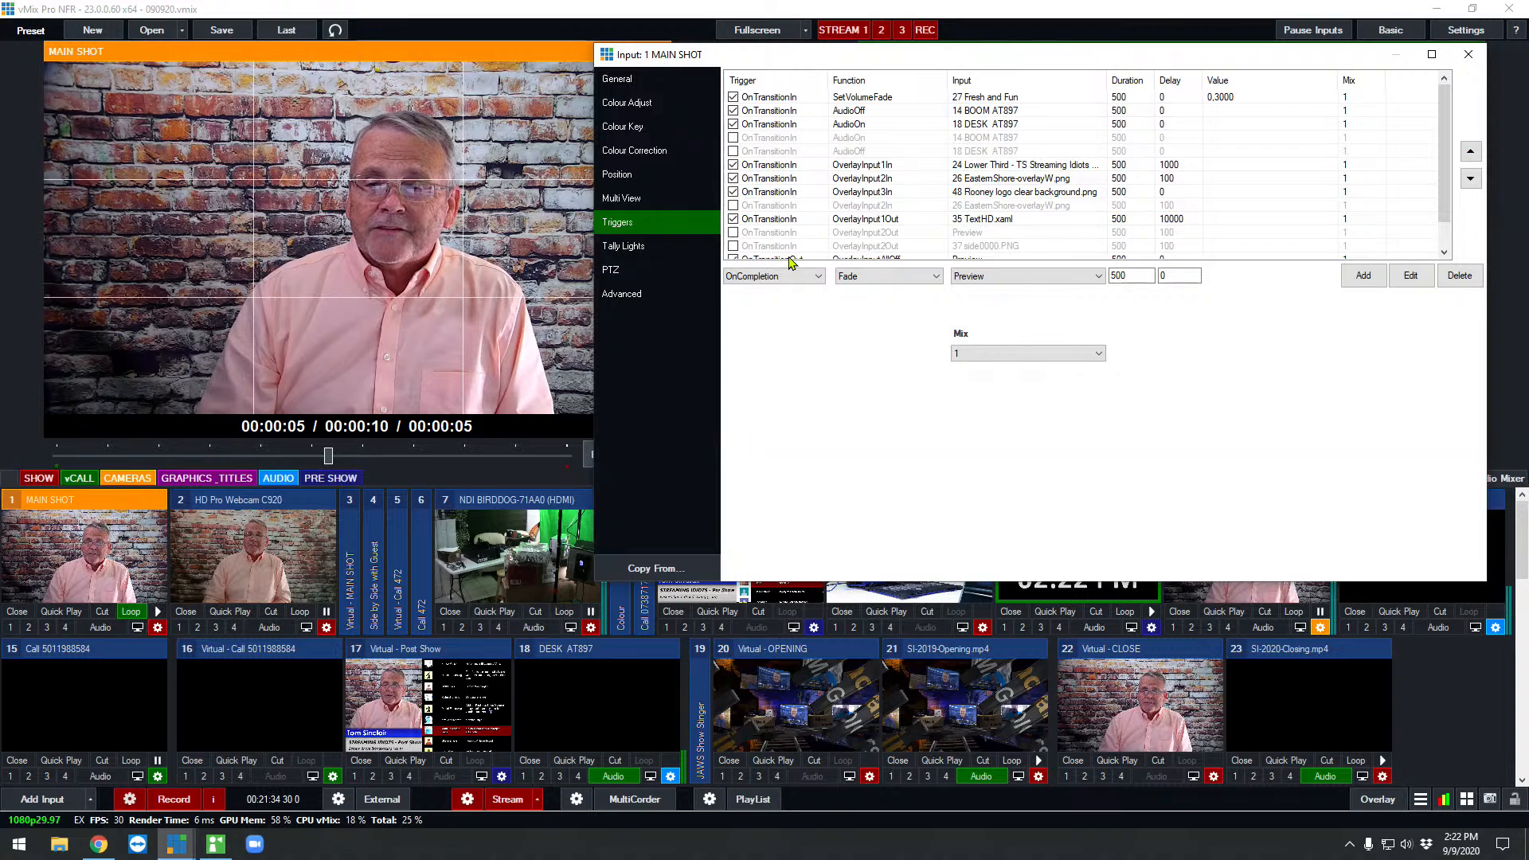
{"action": "left_click", "coordinate": [1005, 219]}
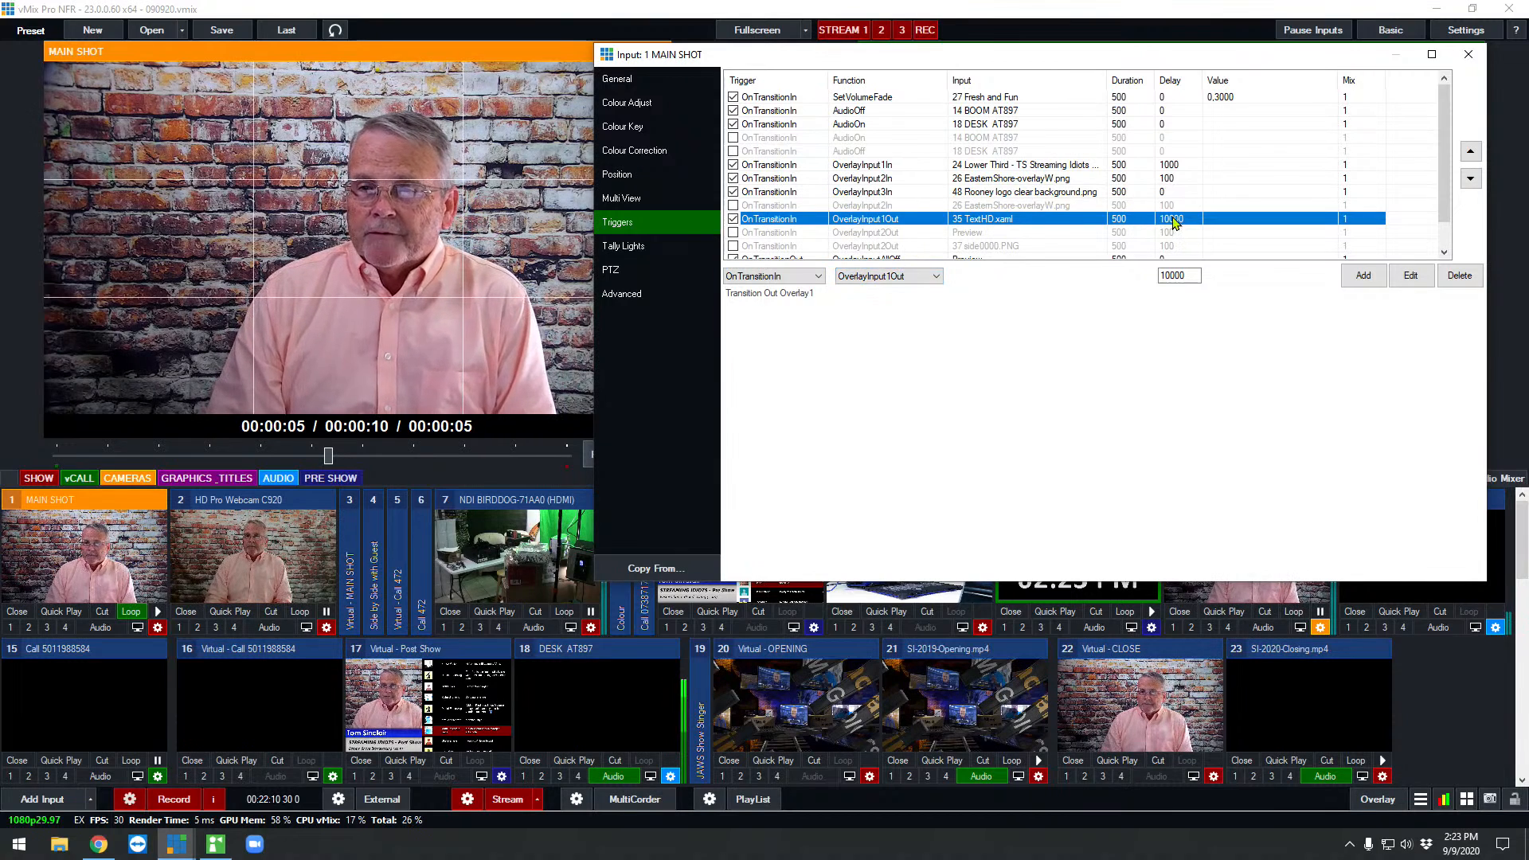
Compare MAIN SHOT's OverlayInput1In trigger for input 24 Lower Third with its OverlayInput1Out trigger for TextHD.xaml.
{"action": "left_click", "coordinate": [1009, 167]}
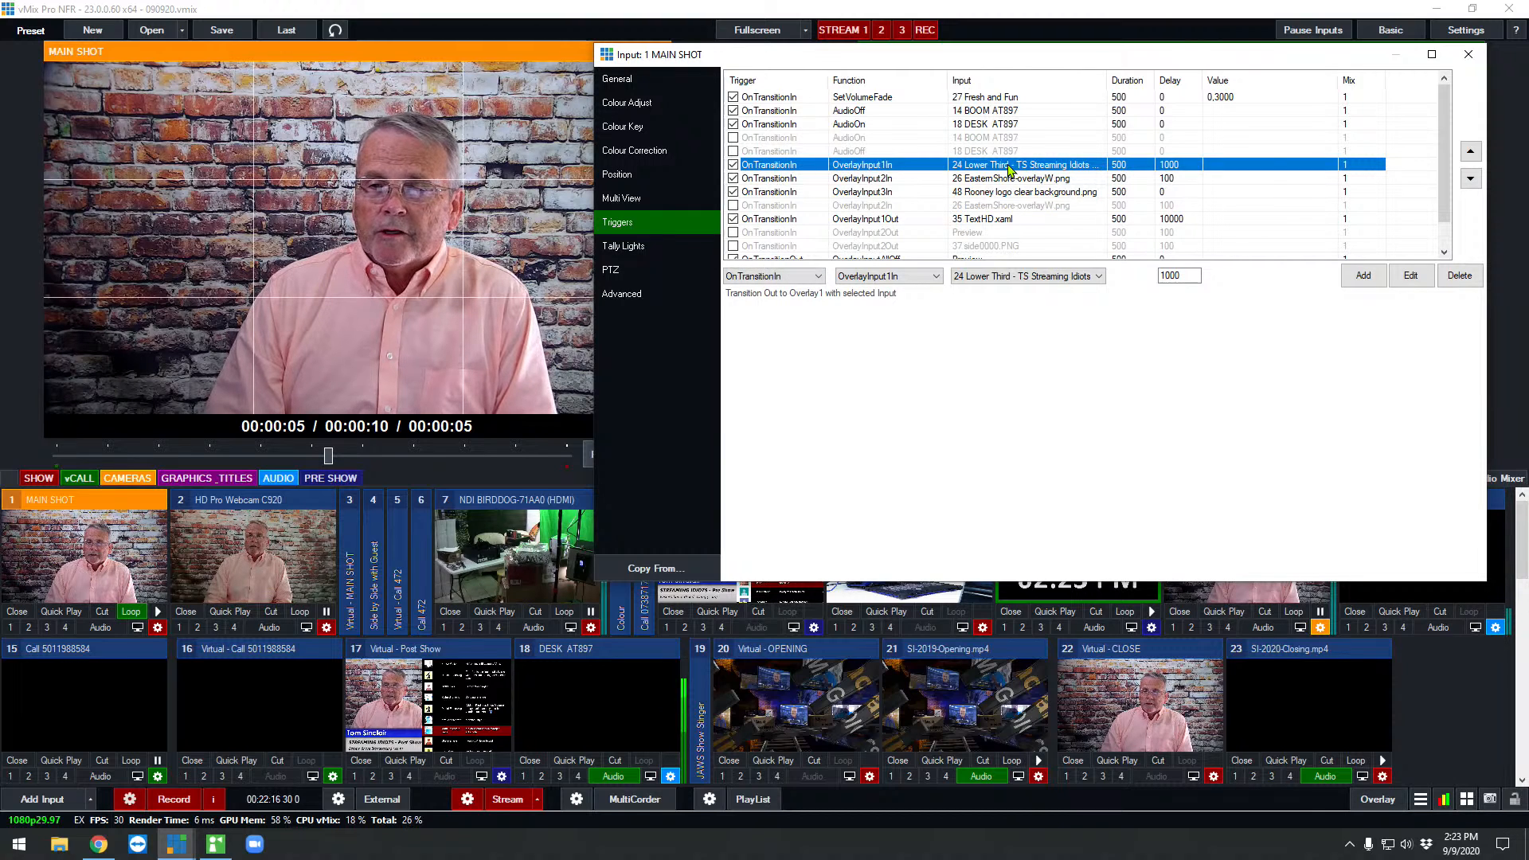
{"action": "left_click", "coordinate": [1004, 219]}
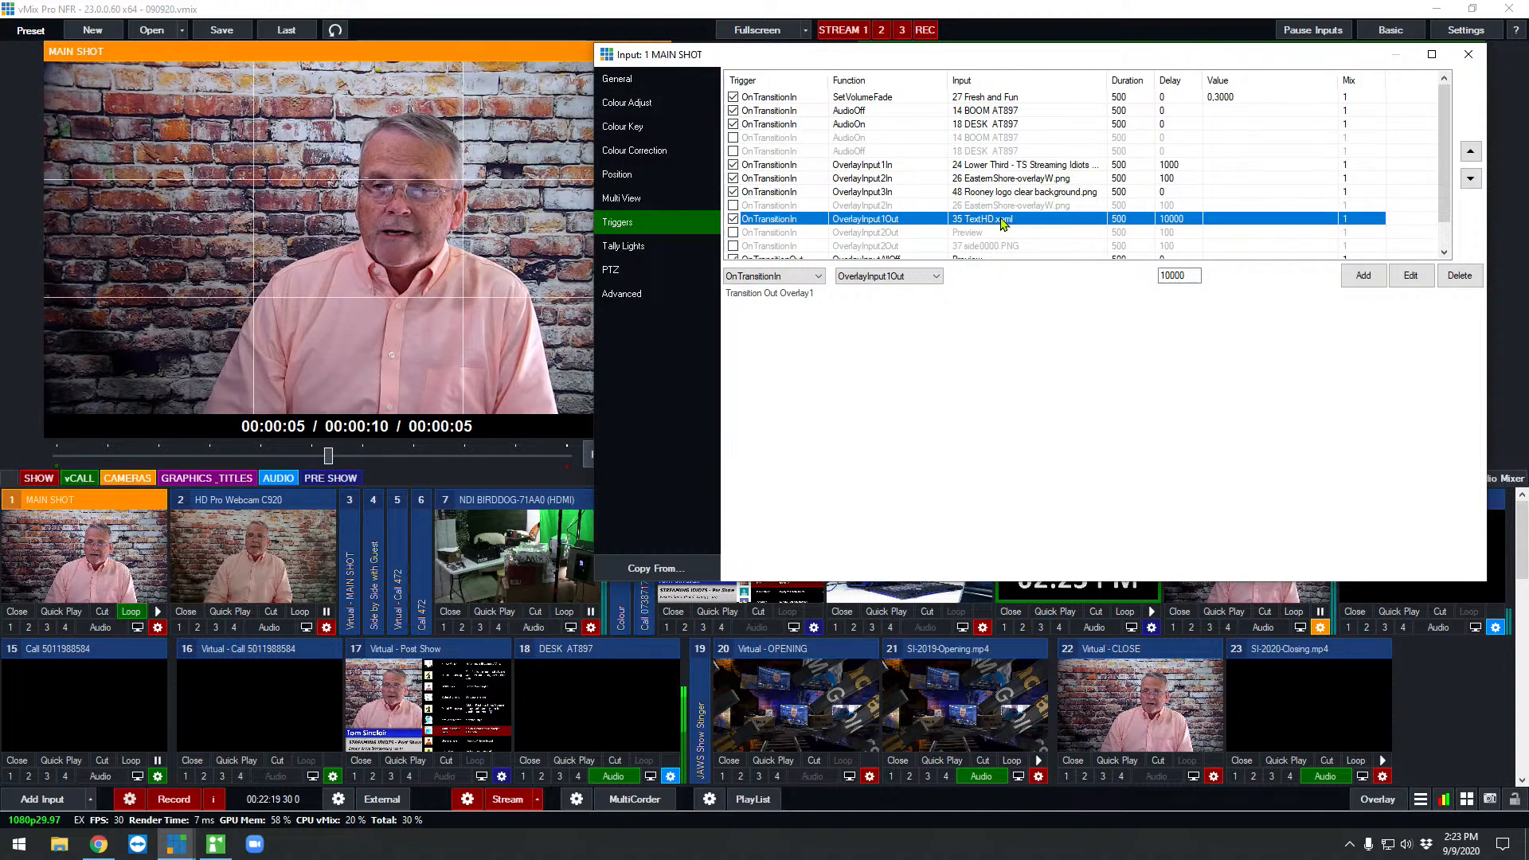
{"action": "left_click", "coordinate": [918, 166]}
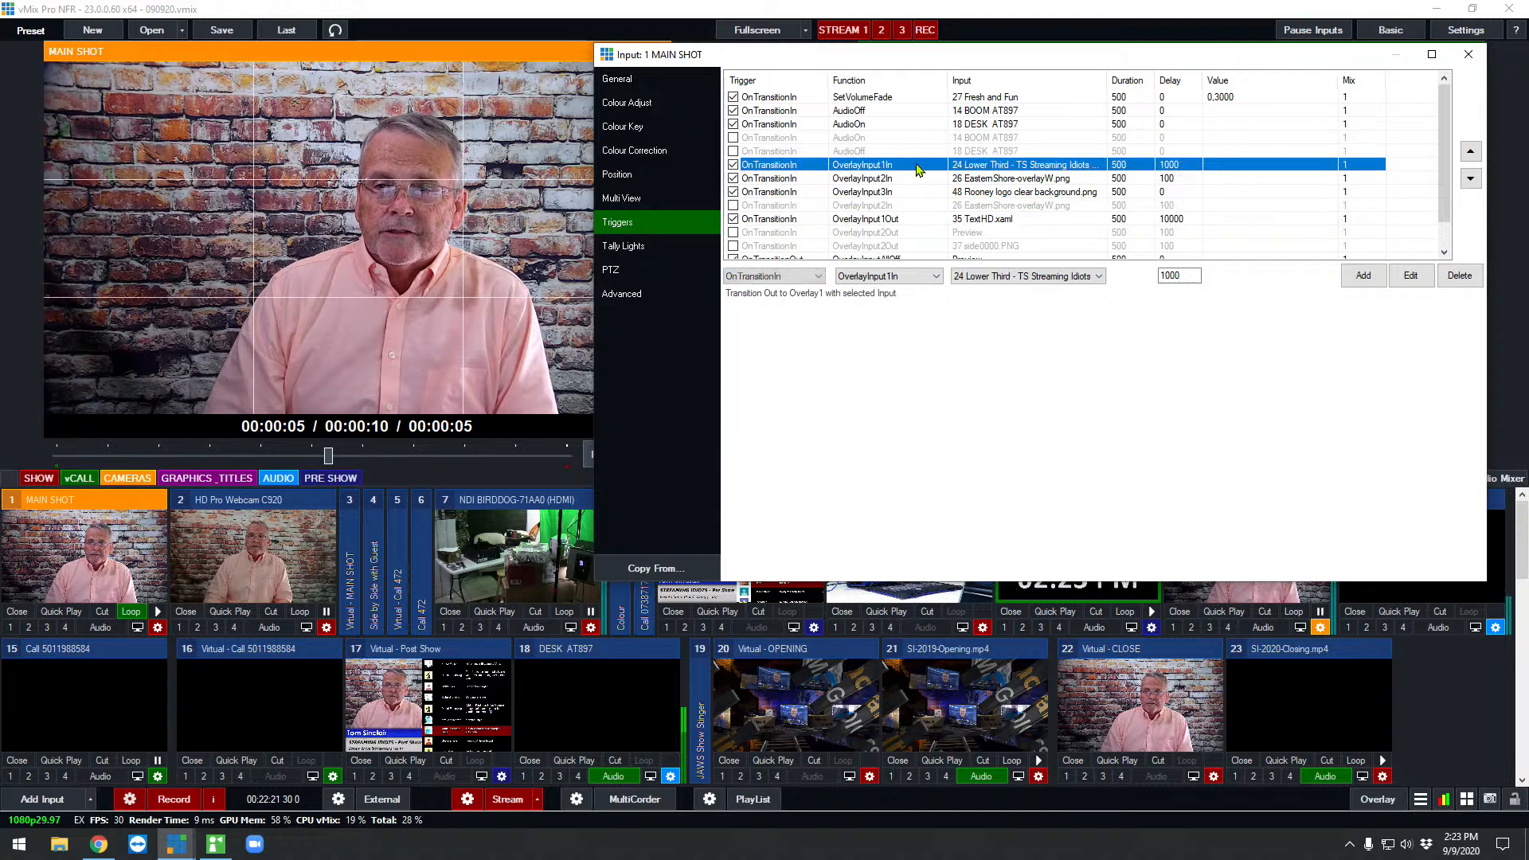
{"action": "left_click", "coordinate": [904, 220]}
Inspect MAIN SHOT's OnTransitionOut OverlayInputAllOff trigger, close its settings and cut the preview to the output.
{"action": "scroll", "coordinate": [1065, 172], "scroll_direction": "down", "scroll_amount": 1}
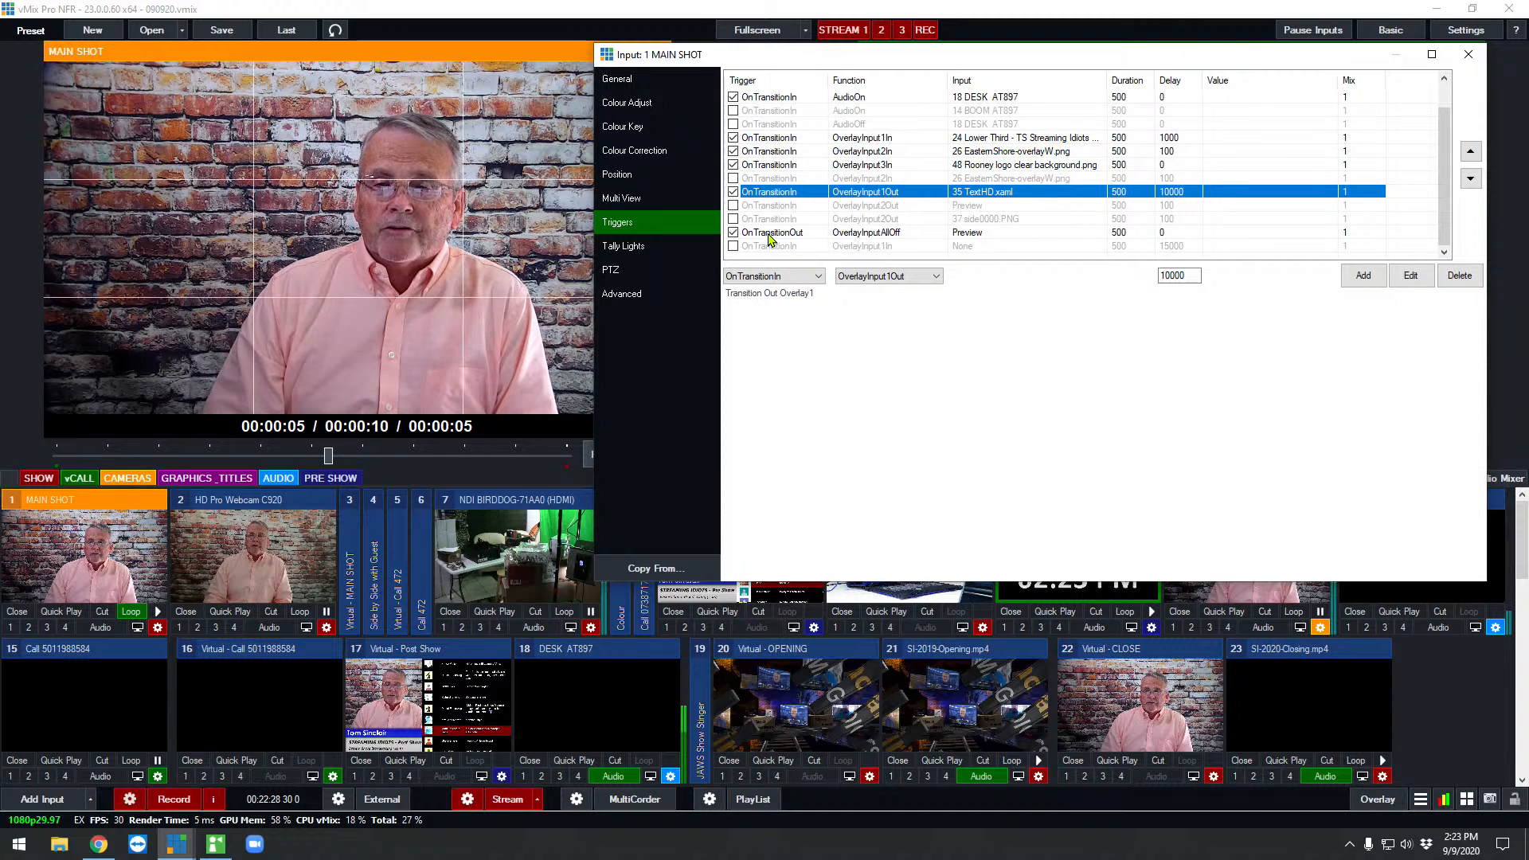
{"action": "left_click", "coordinate": [901, 232]}
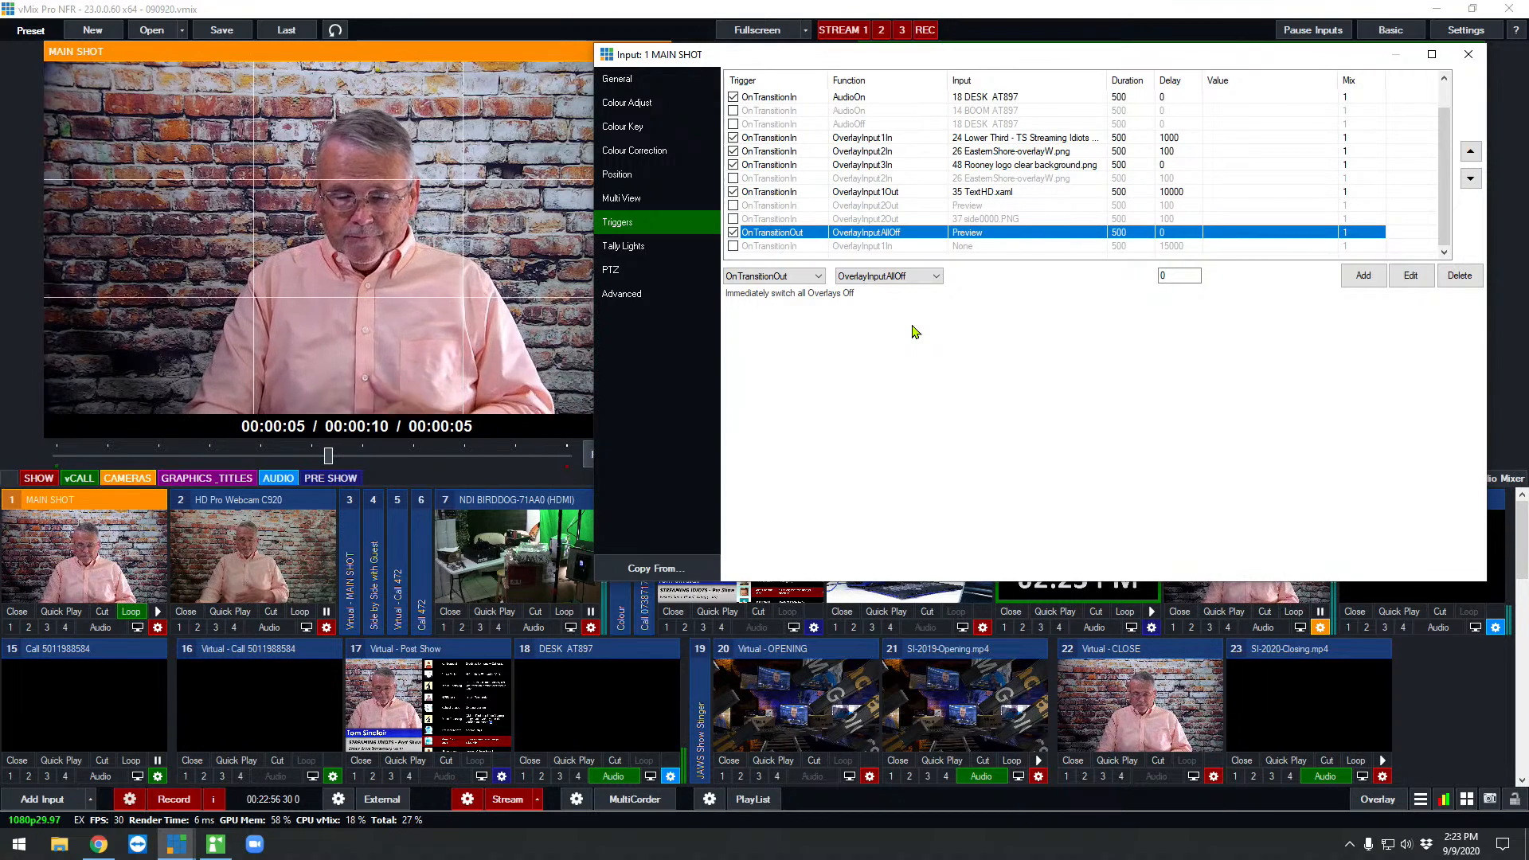
{"action": "left_click", "coordinate": [1469, 55]}
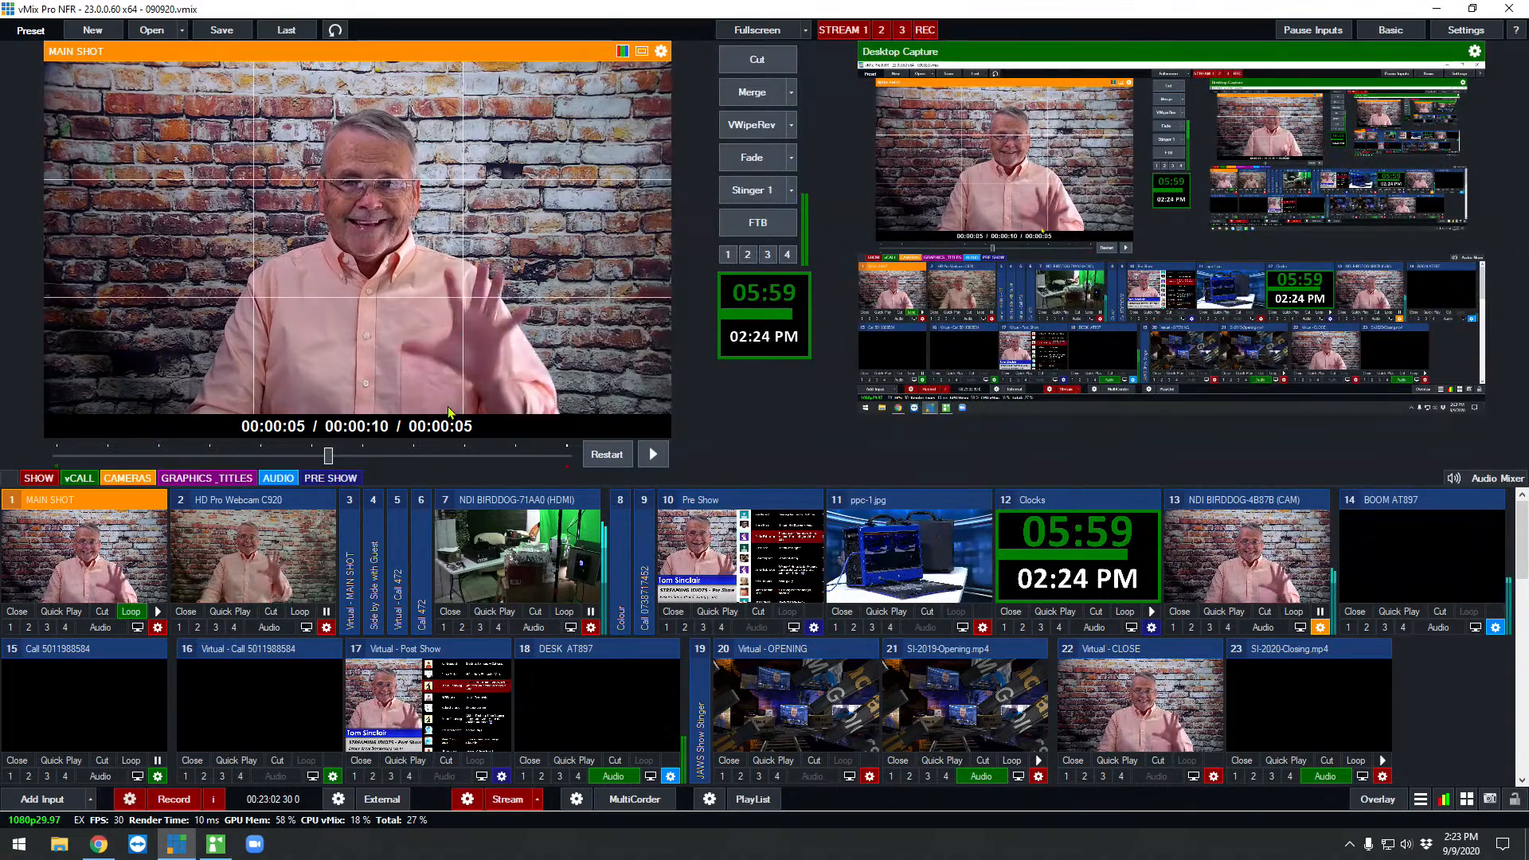
{"action": "left_click", "coordinate": [752, 64]}
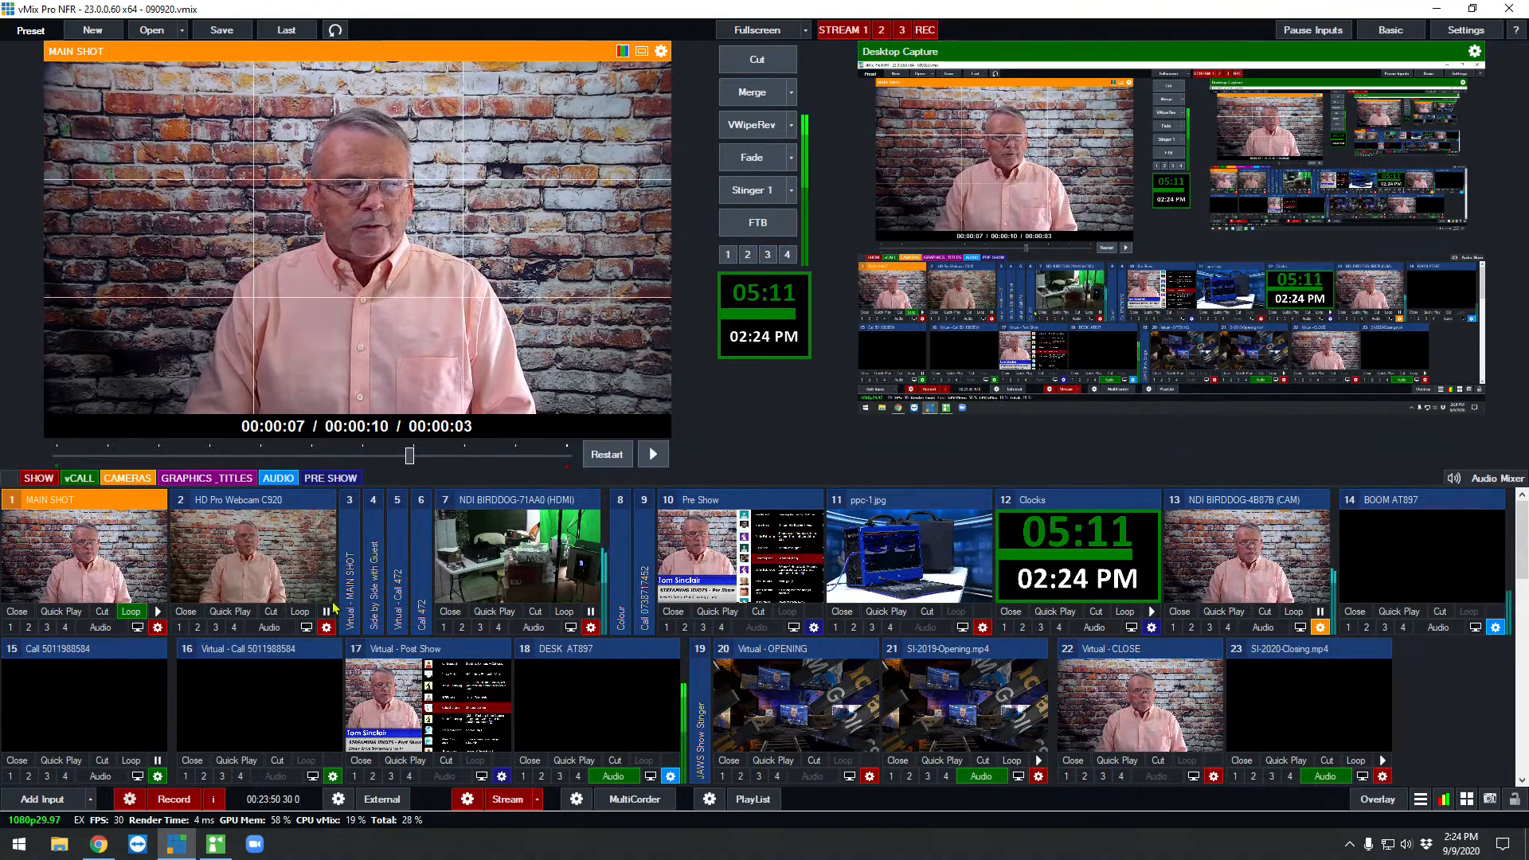
Put input 22 Virtual - CLOSE in preview and examine its triggers and multi view layers.
{"action": "scroll", "coordinate": [940, 639], "scroll_direction": "down", "scroll_amount": 2}
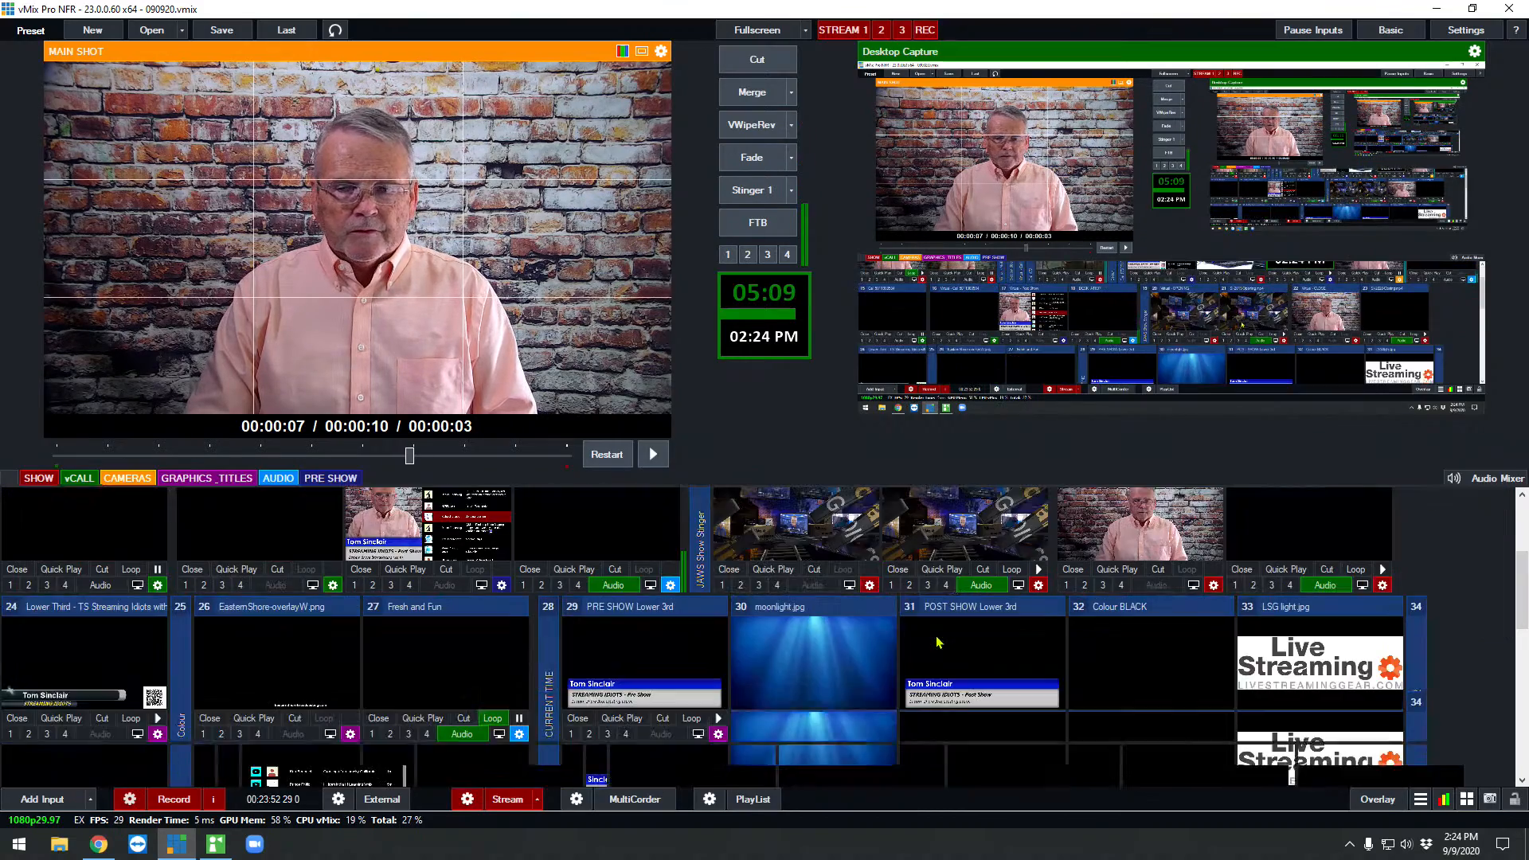
{"action": "scroll", "coordinate": [962, 629], "scroll_direction": "up", "scroll_amount": 1}
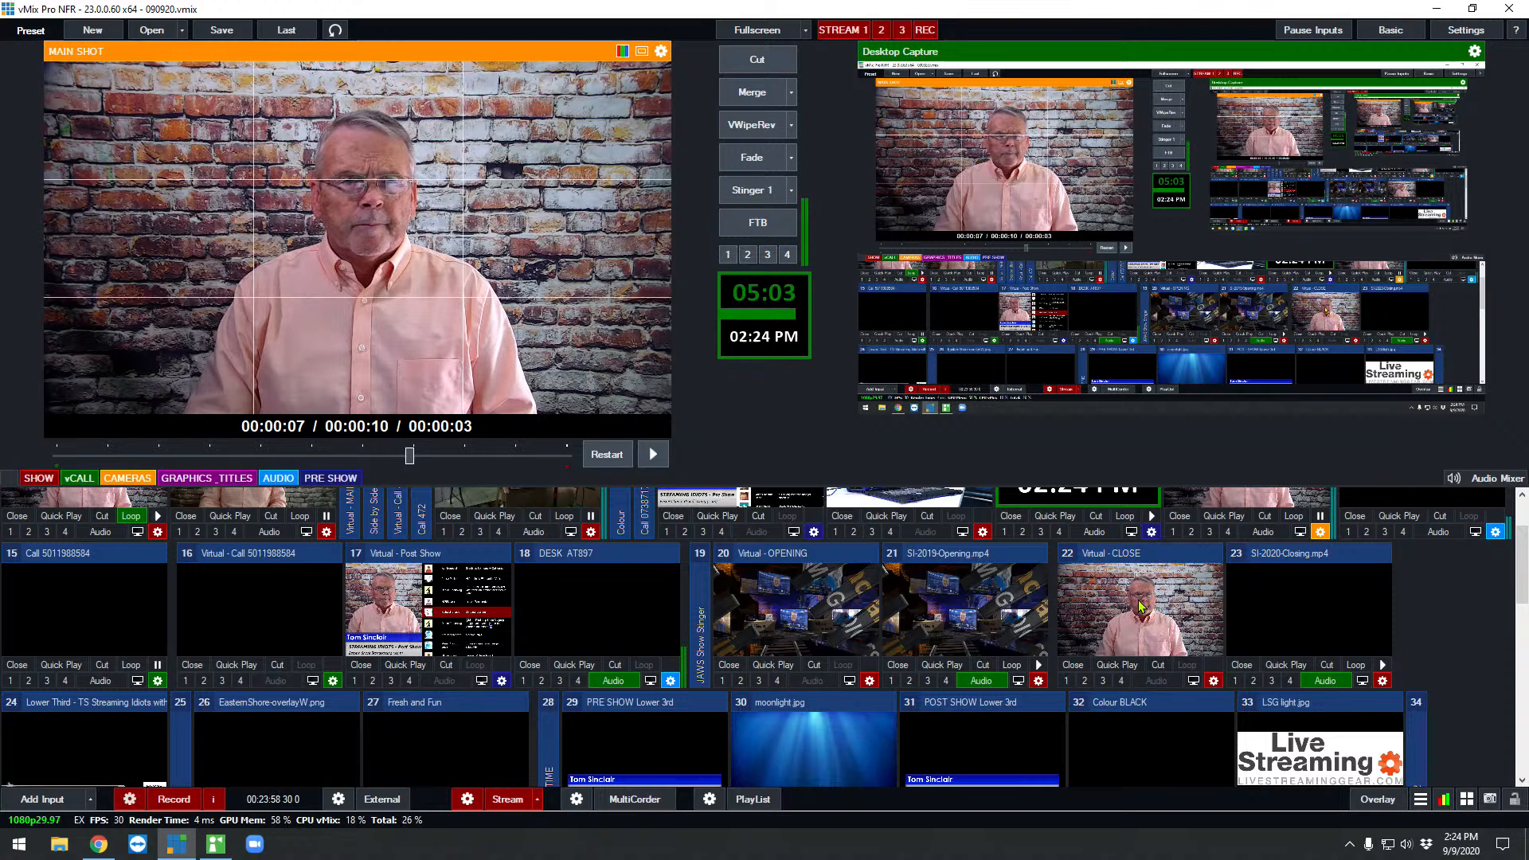
{"action": "left_click", "coordinate": [1140, 606]}
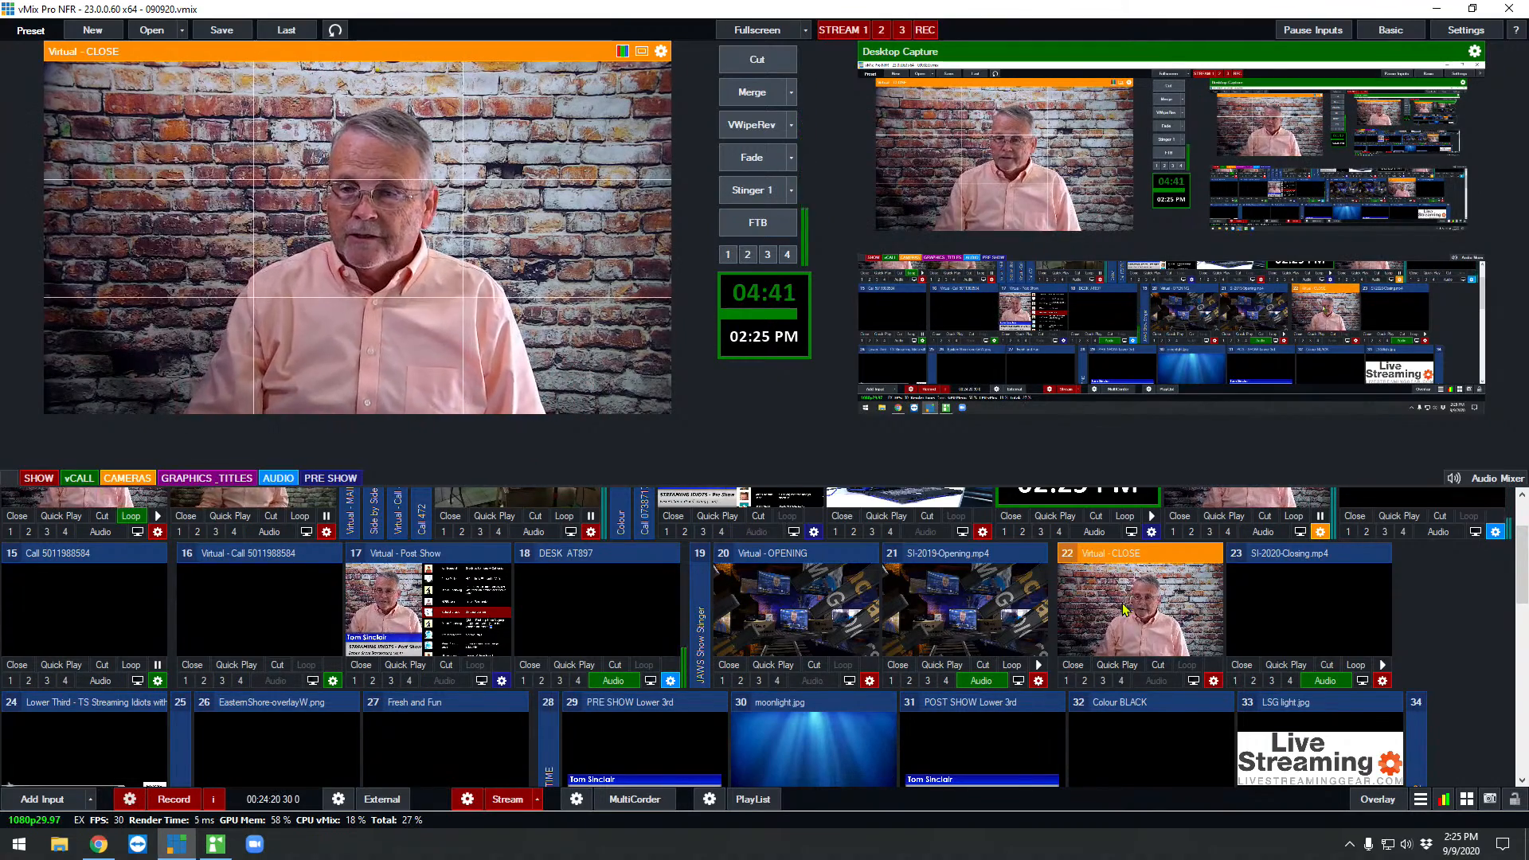
{"action": "left_click", "coordinate": [1214, 681]}
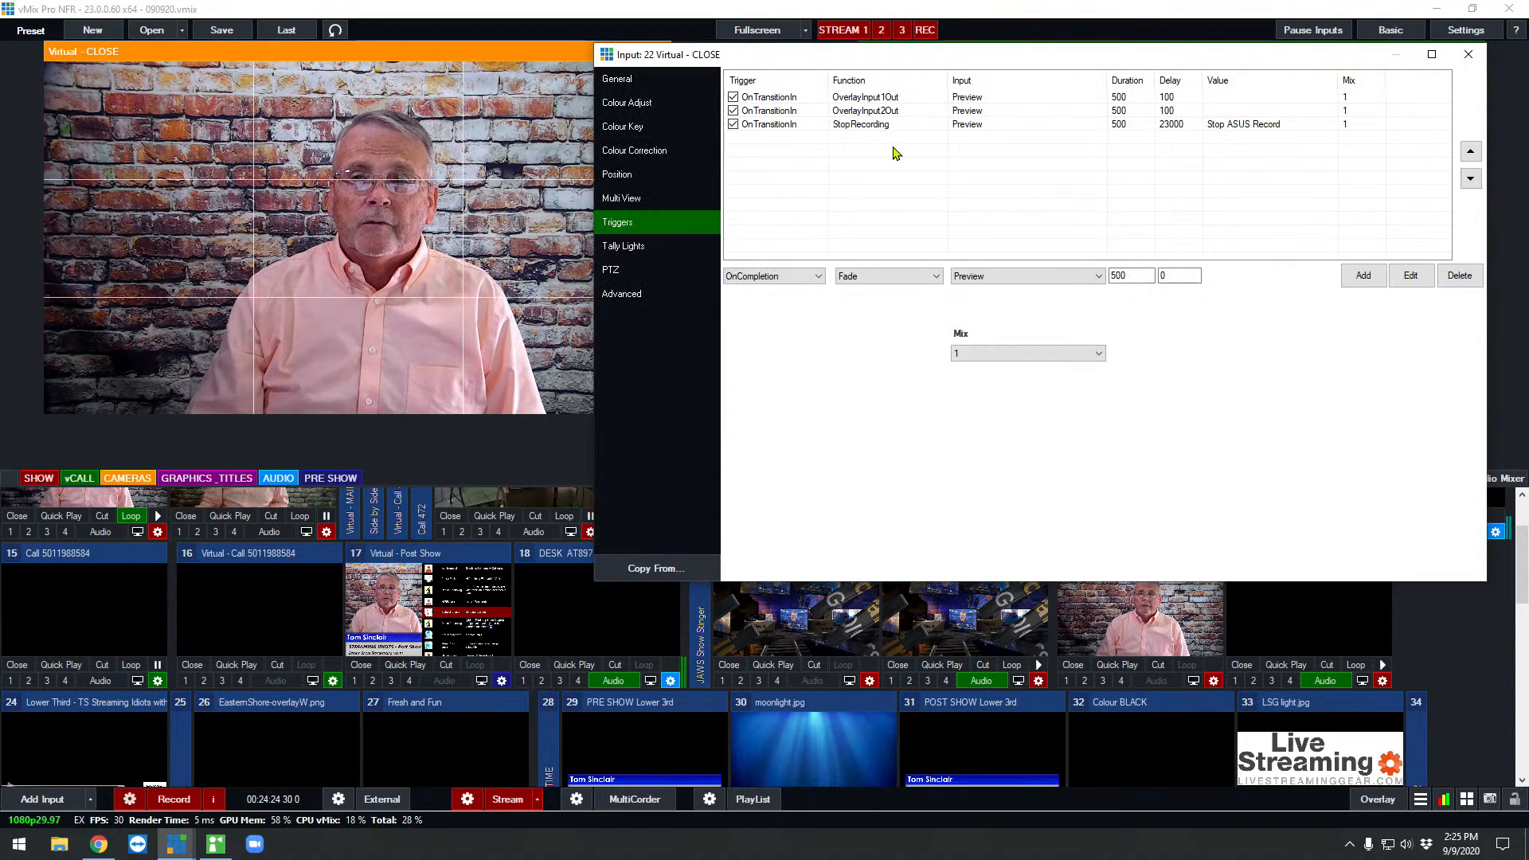
{"action": "left_click", "coordinate": [636, 199]}
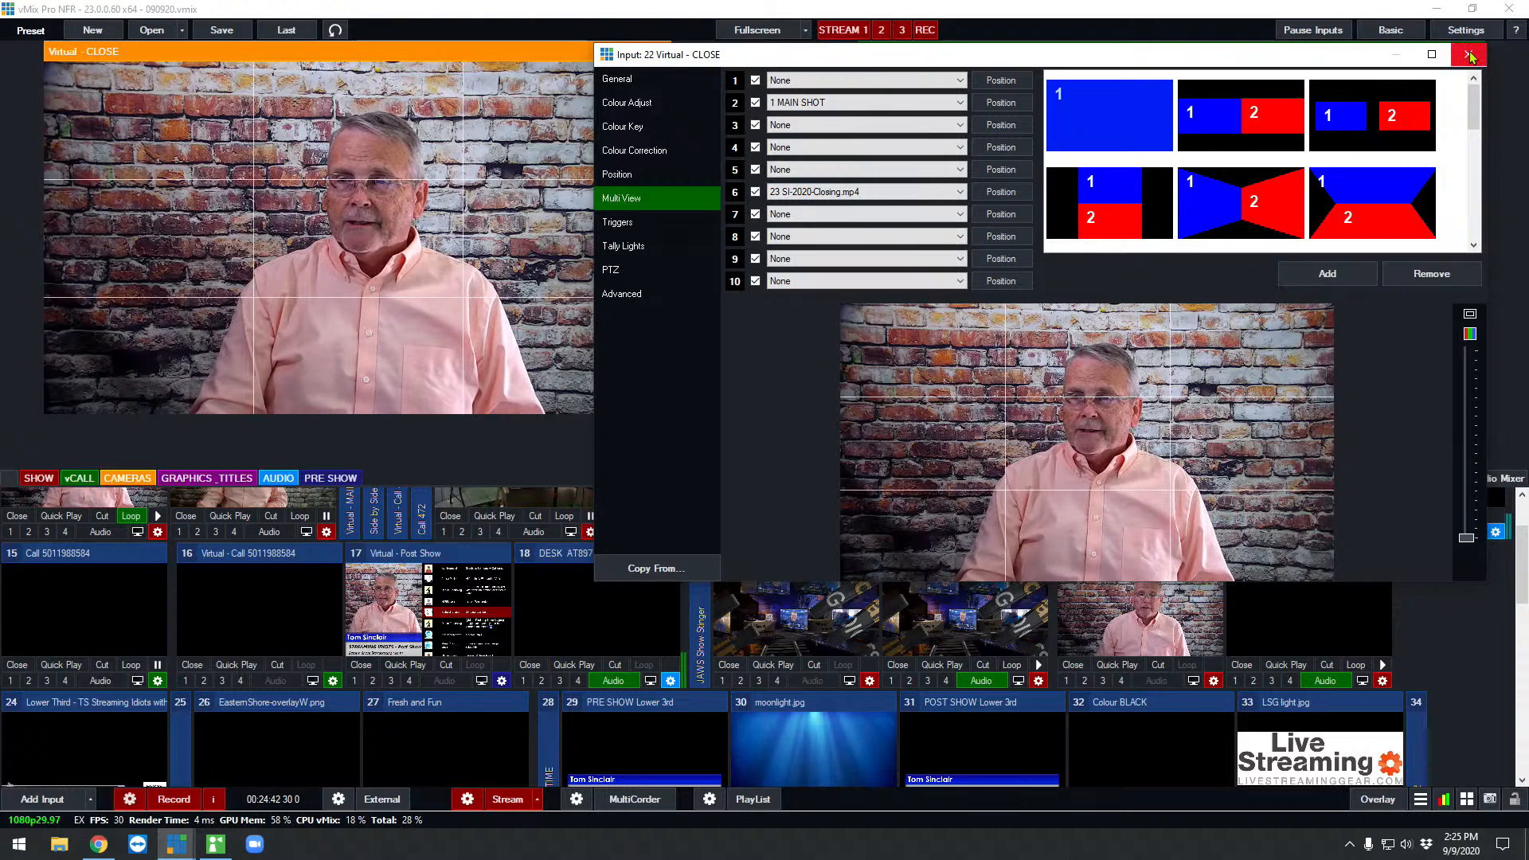
{"action": "left_click", "coordinate": [1468, 55]}
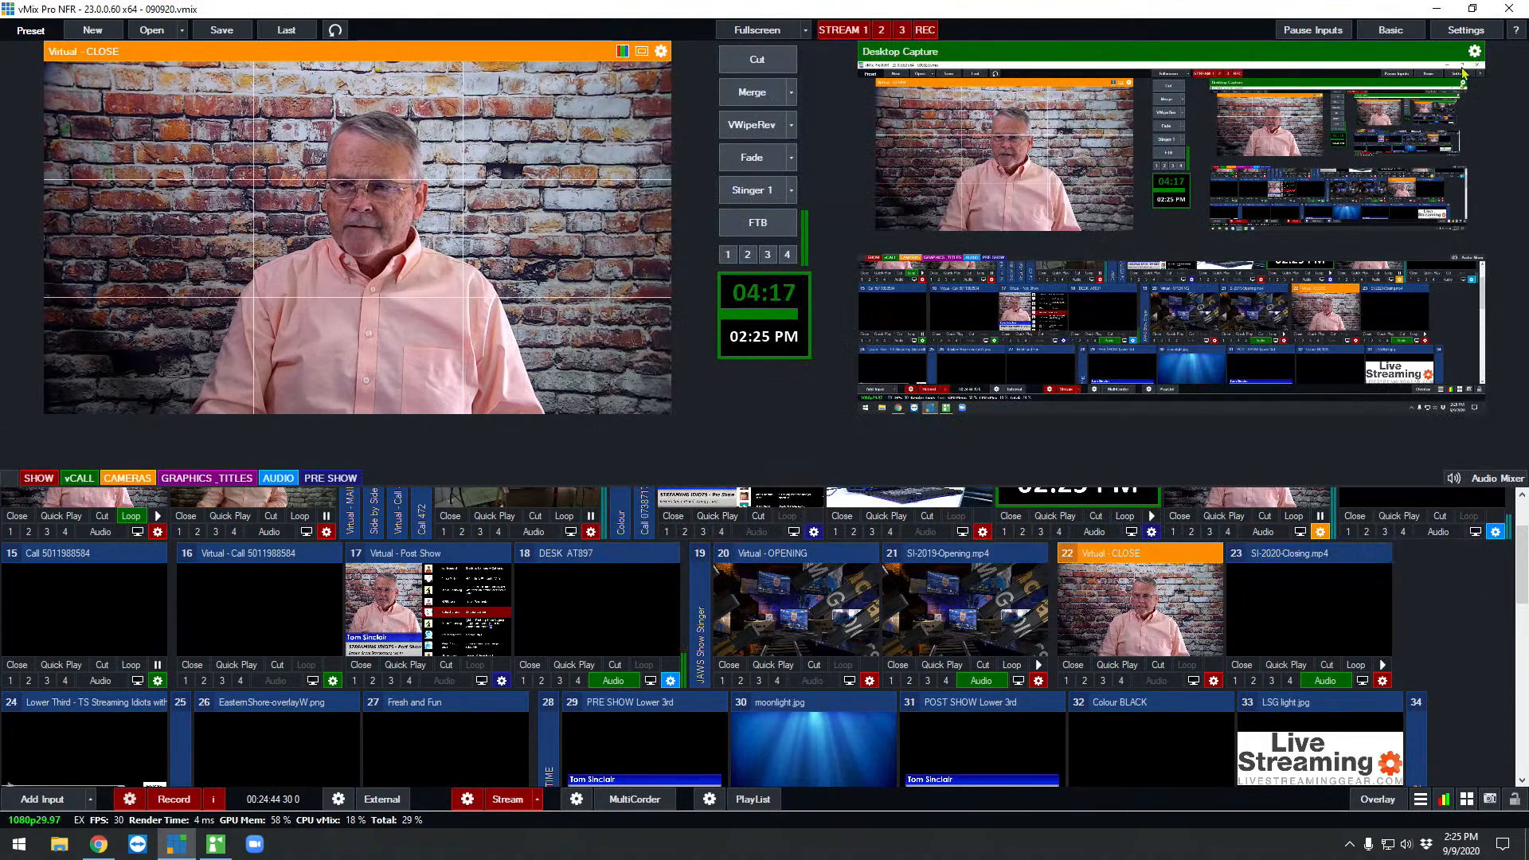
Put SI-2020-Closing.mp4 in preview, scrub through it to about 13 seconds and restart it from the beginning.
{"action": "left_click", "coordinate": [1300, 607]}
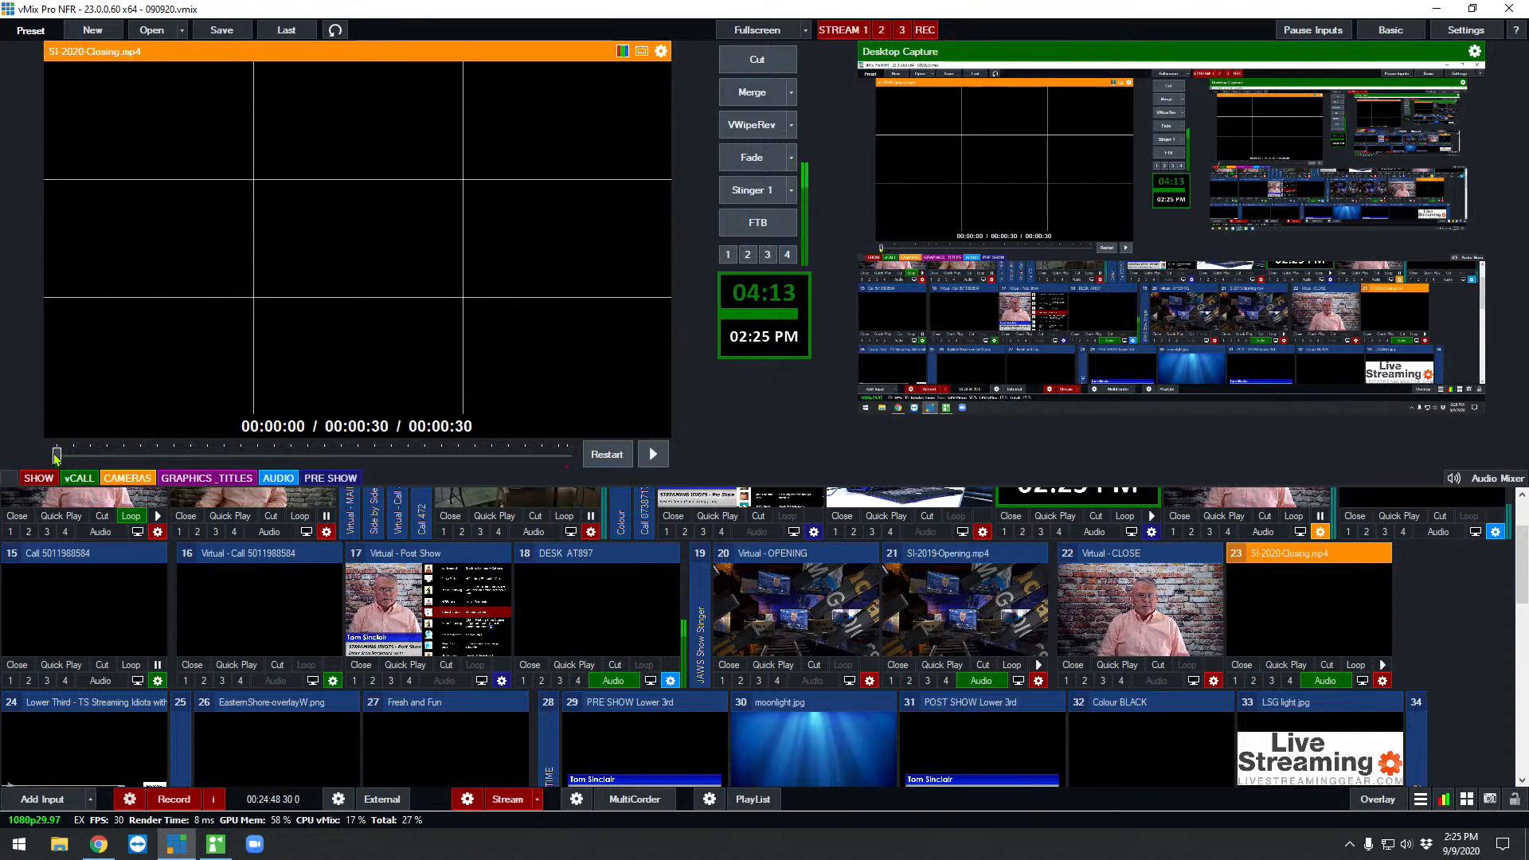
{"action": "left_click_drag", "start_coordinate": [76, 454], "coordinate": [292, 464]}
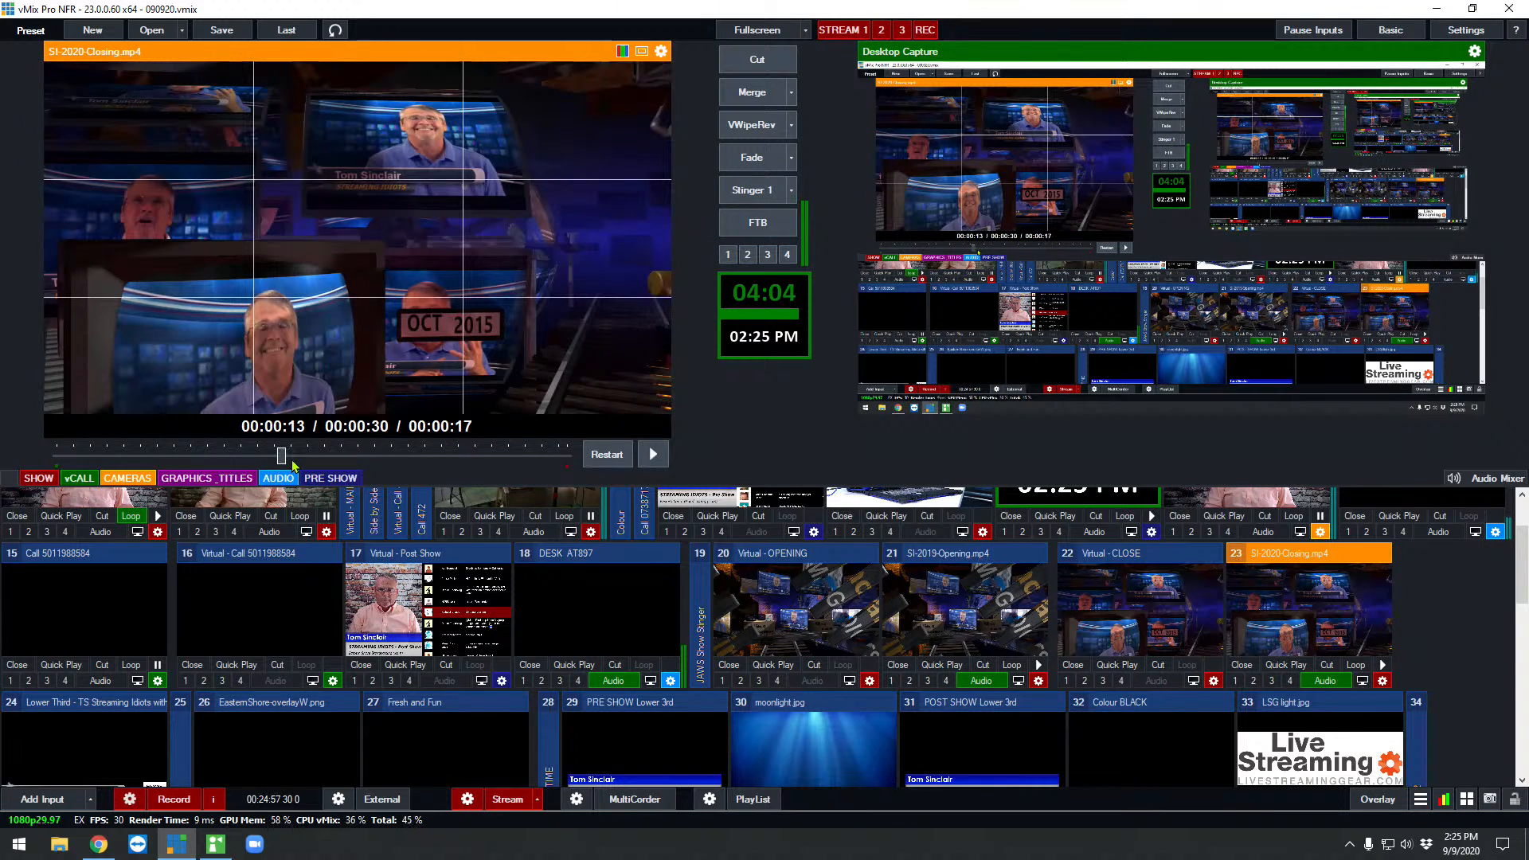
{"action": "left_click", "coordinate": [606, 454]}
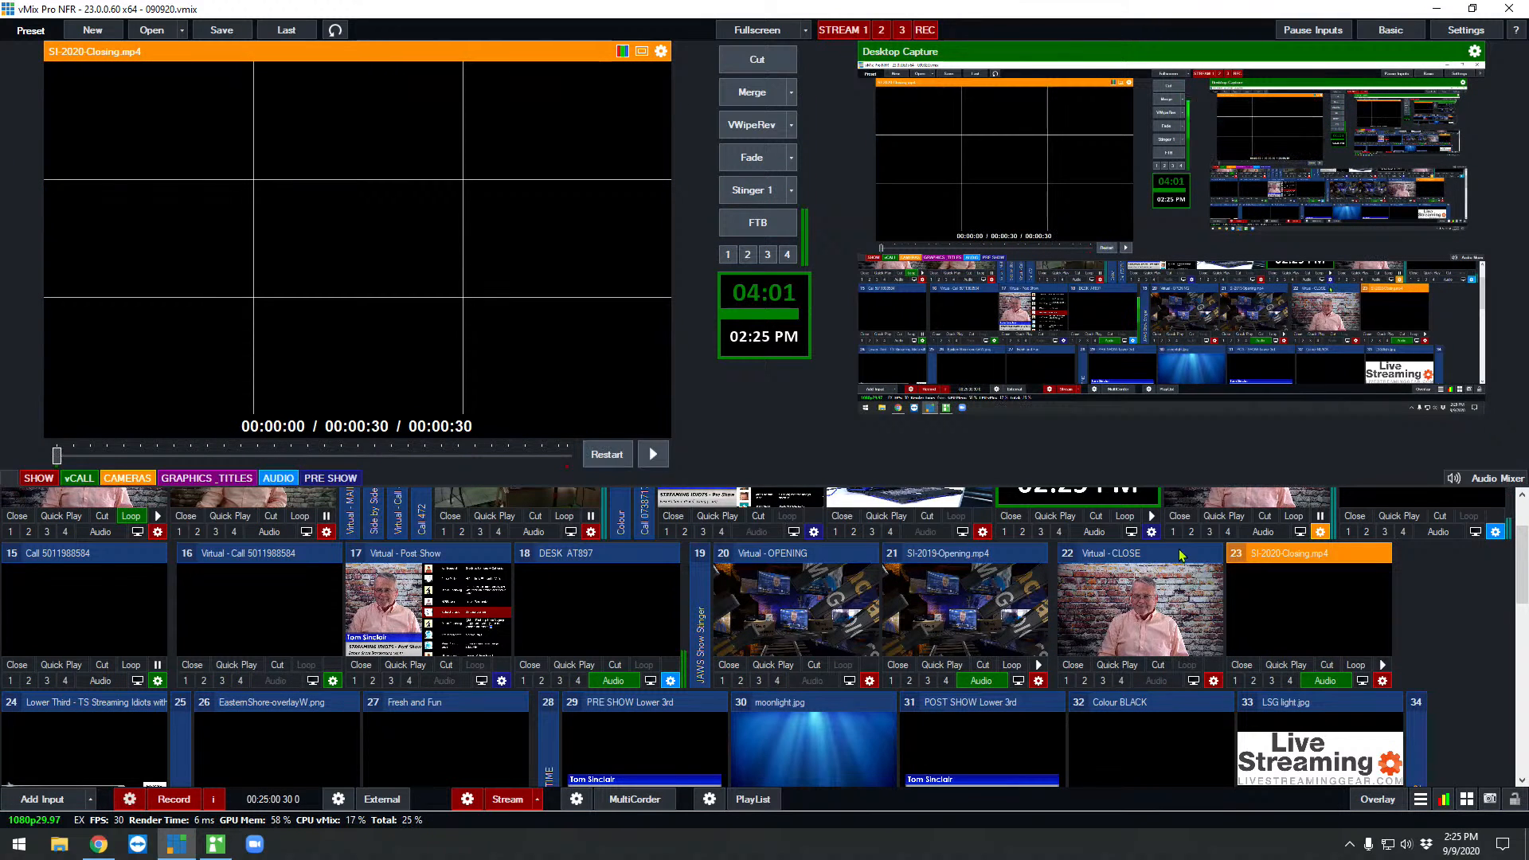
Put Virtual - CLOSE back in preview and inspect its OverlayInput1Out, OverlayInput2Out and StopRecording triggers one by one.
{"action": "left_click", "coordinate": [1140, 607]}
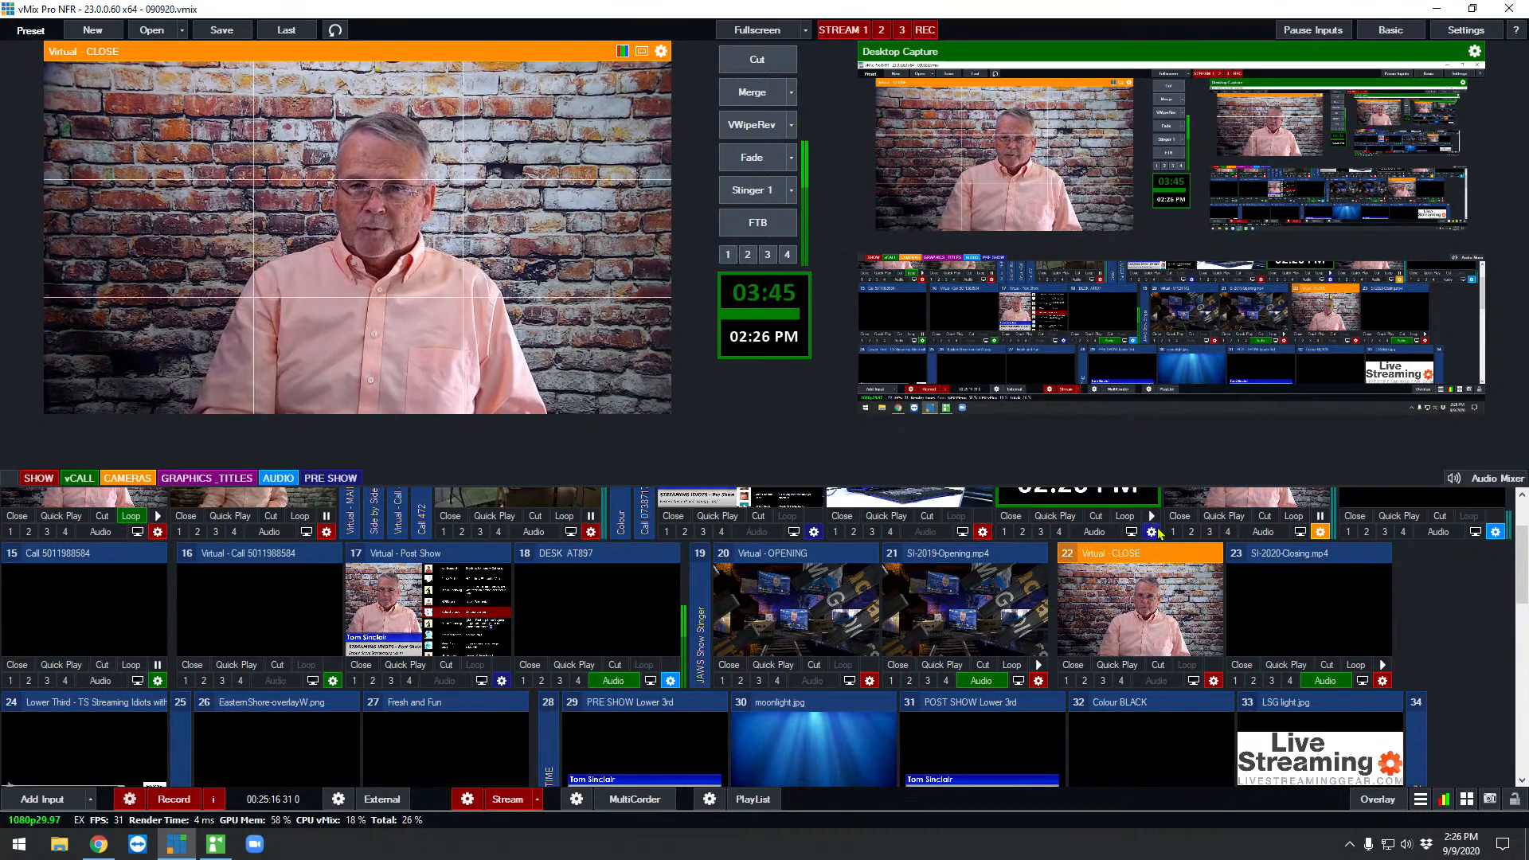
{"action": "left_click", "coordinate": [1213, 681]}
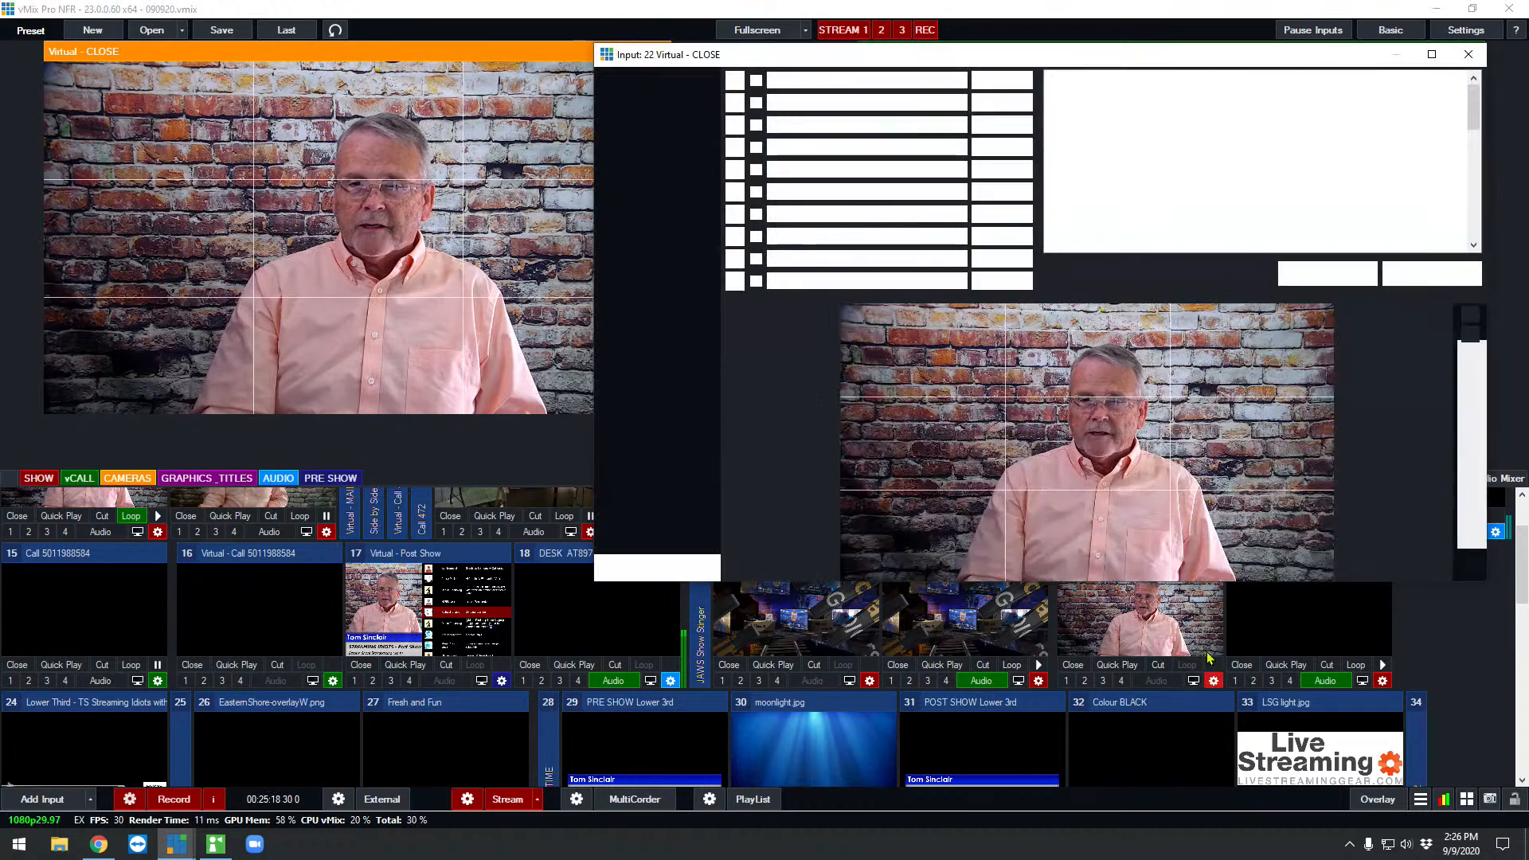
{"action": "left_click", "coordinate": [625, 221]}
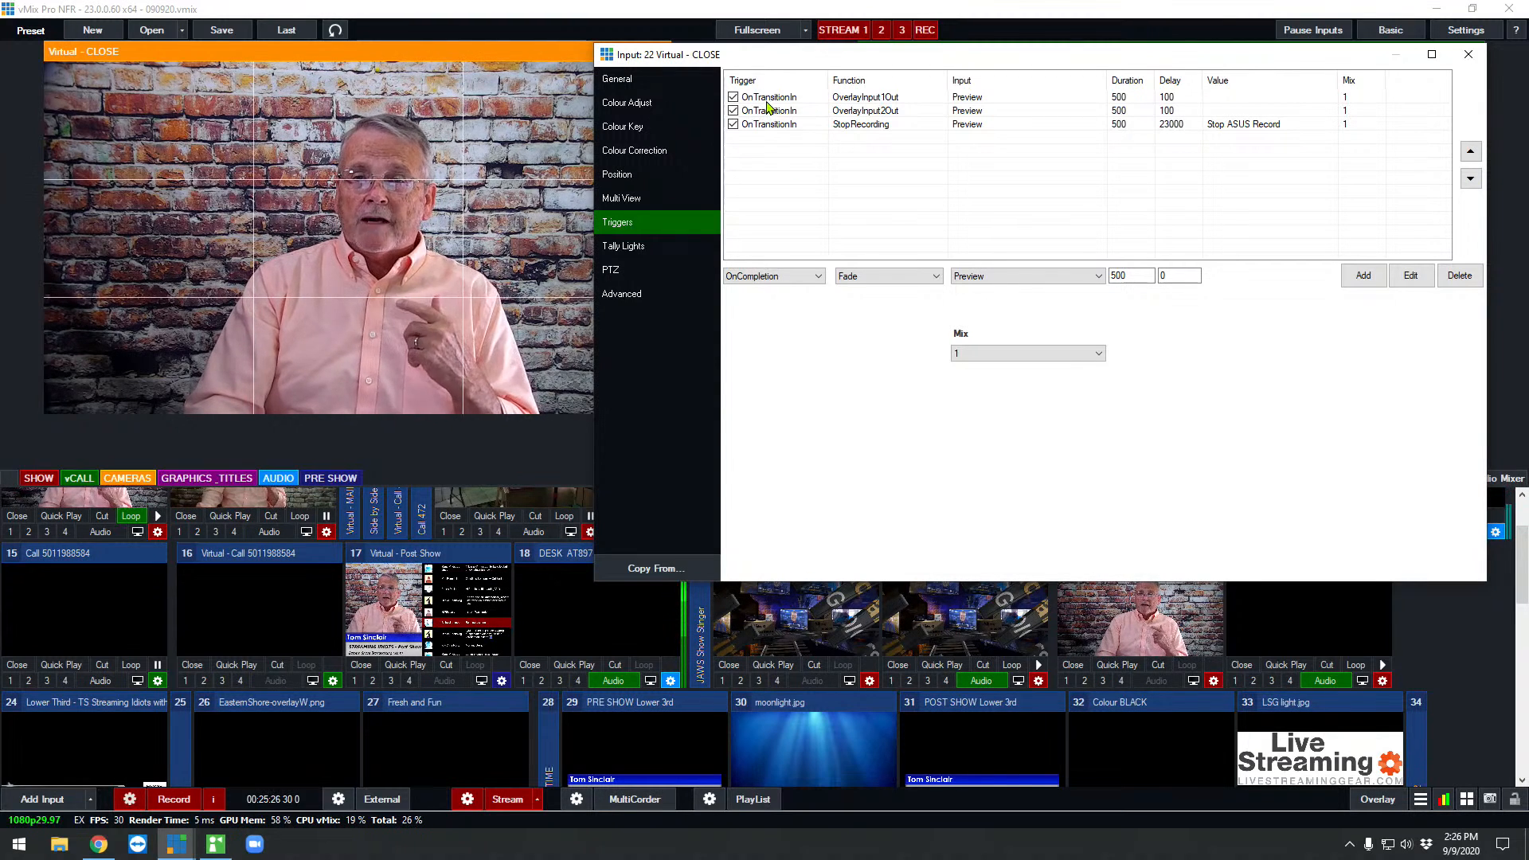
{"action": "left_click", "coordinate": [867, 100]}
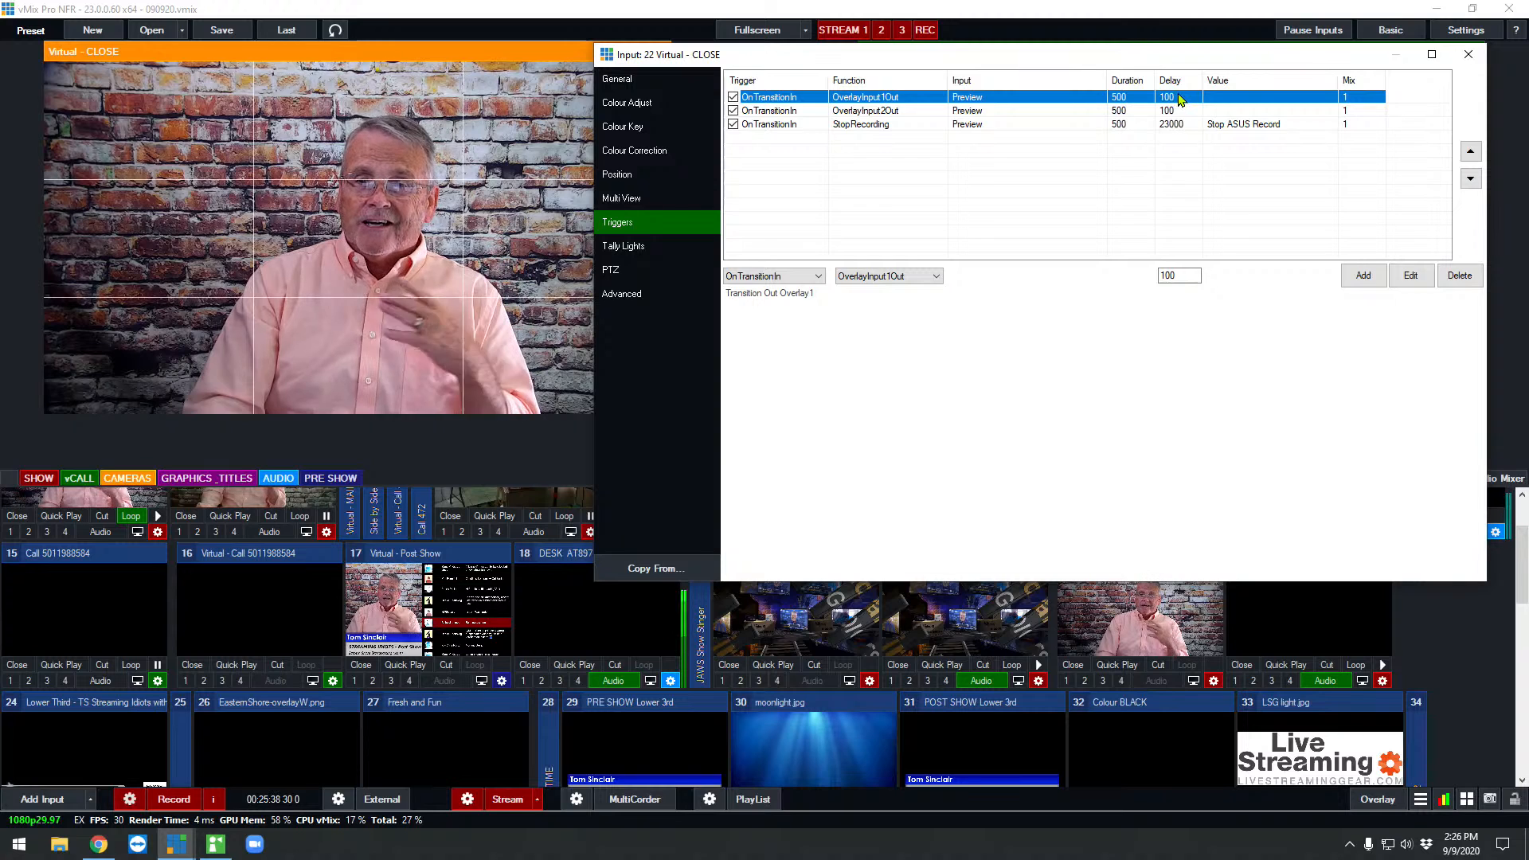
{"action": "left_click", "coordinate": [792, 111]}
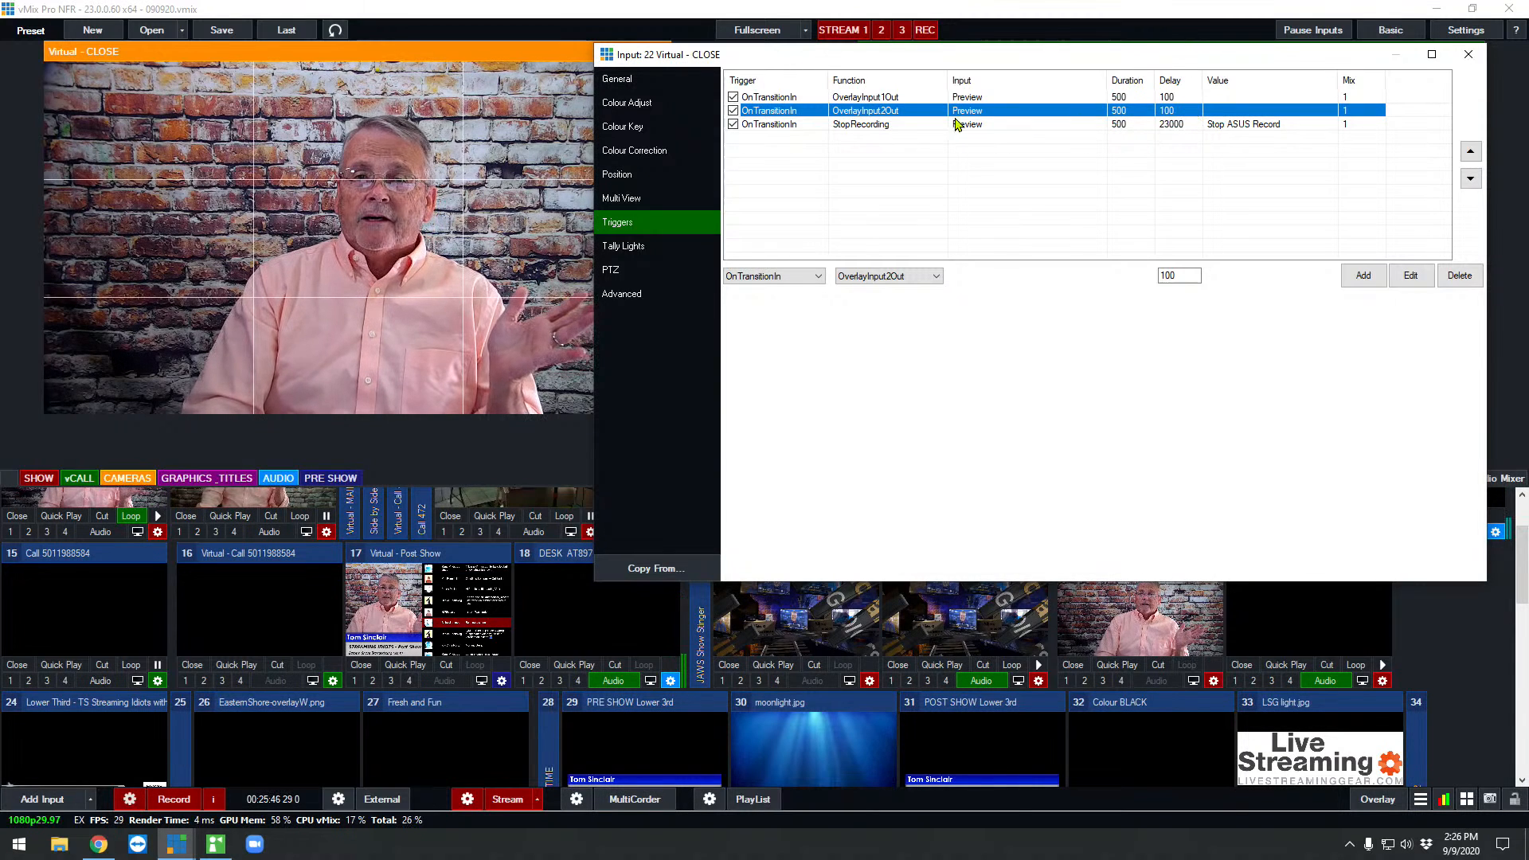
{"action": "left_click", "coordinate": [769, 126]}
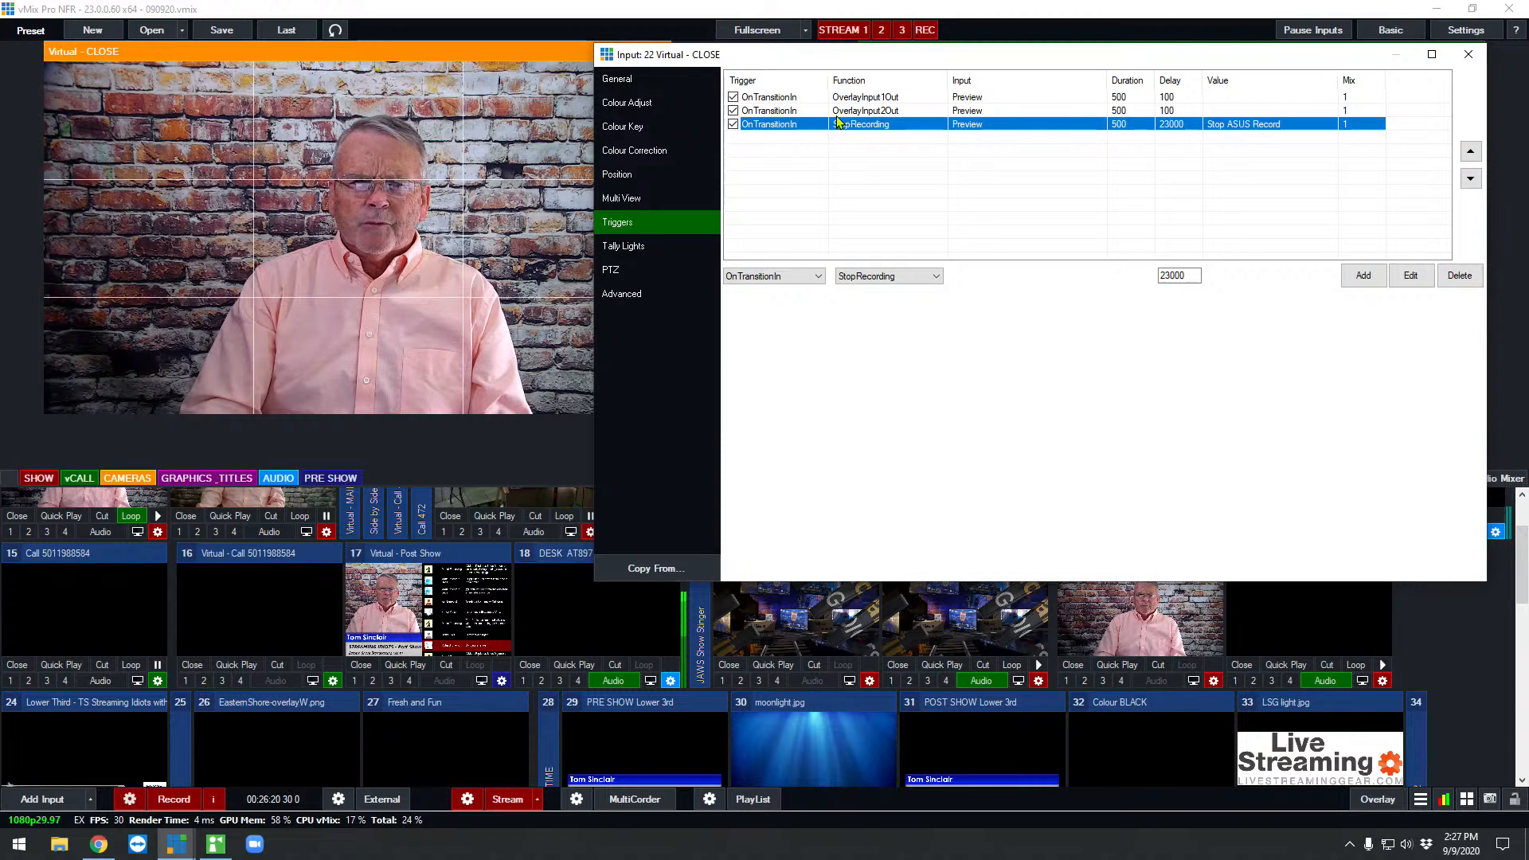
{"action": "left_click", "coordinate": [1467, 54]}
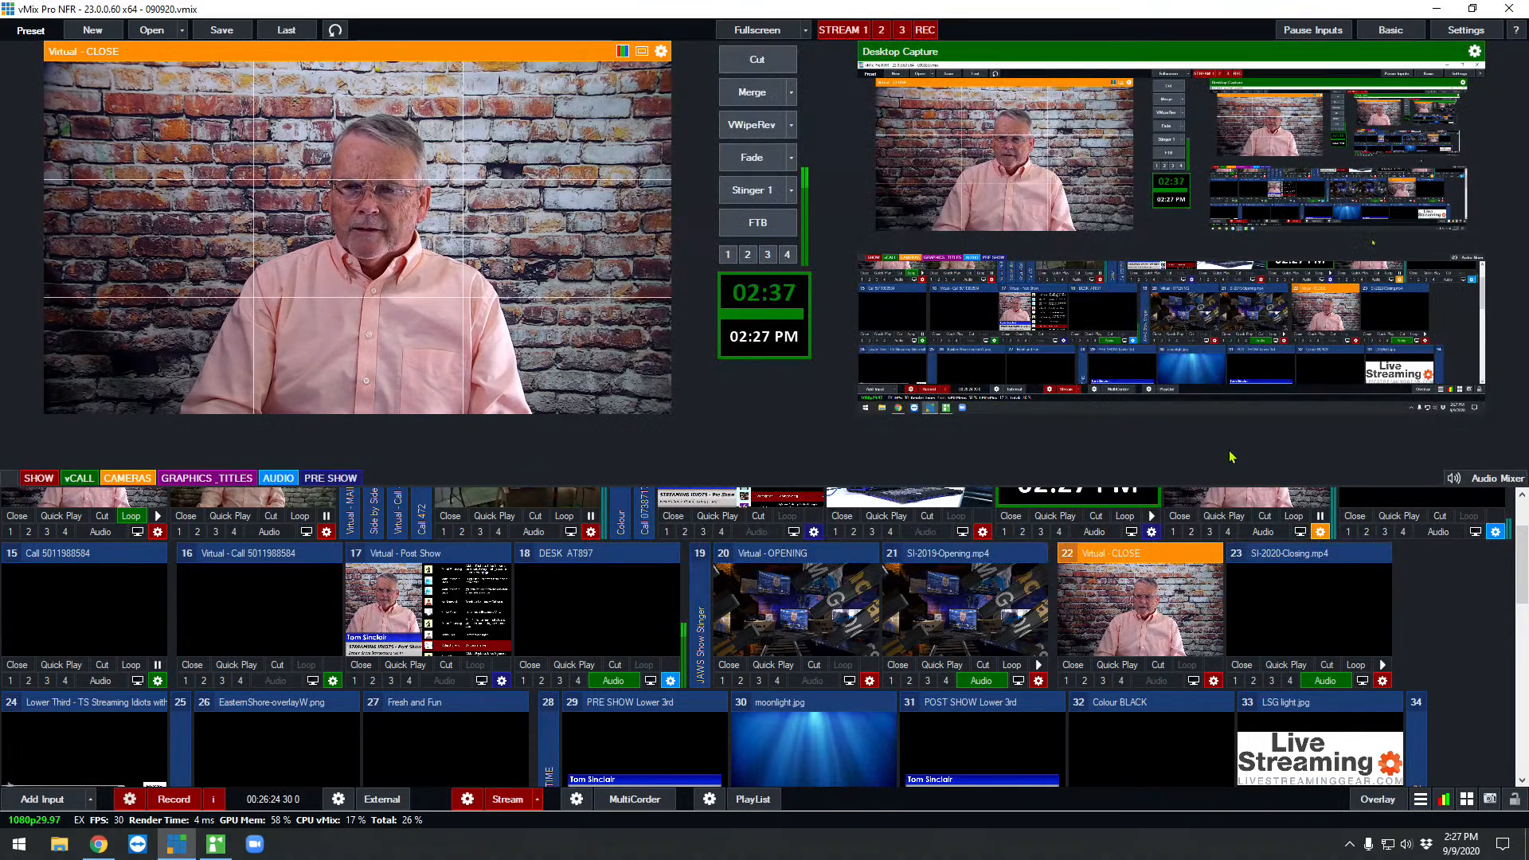
Check the trigger lists of inputs 20 Virtual - OPENING and 21 SI-2019-Opening.mp4.
{"action": "left_click", "coordinate": [868, 680]}
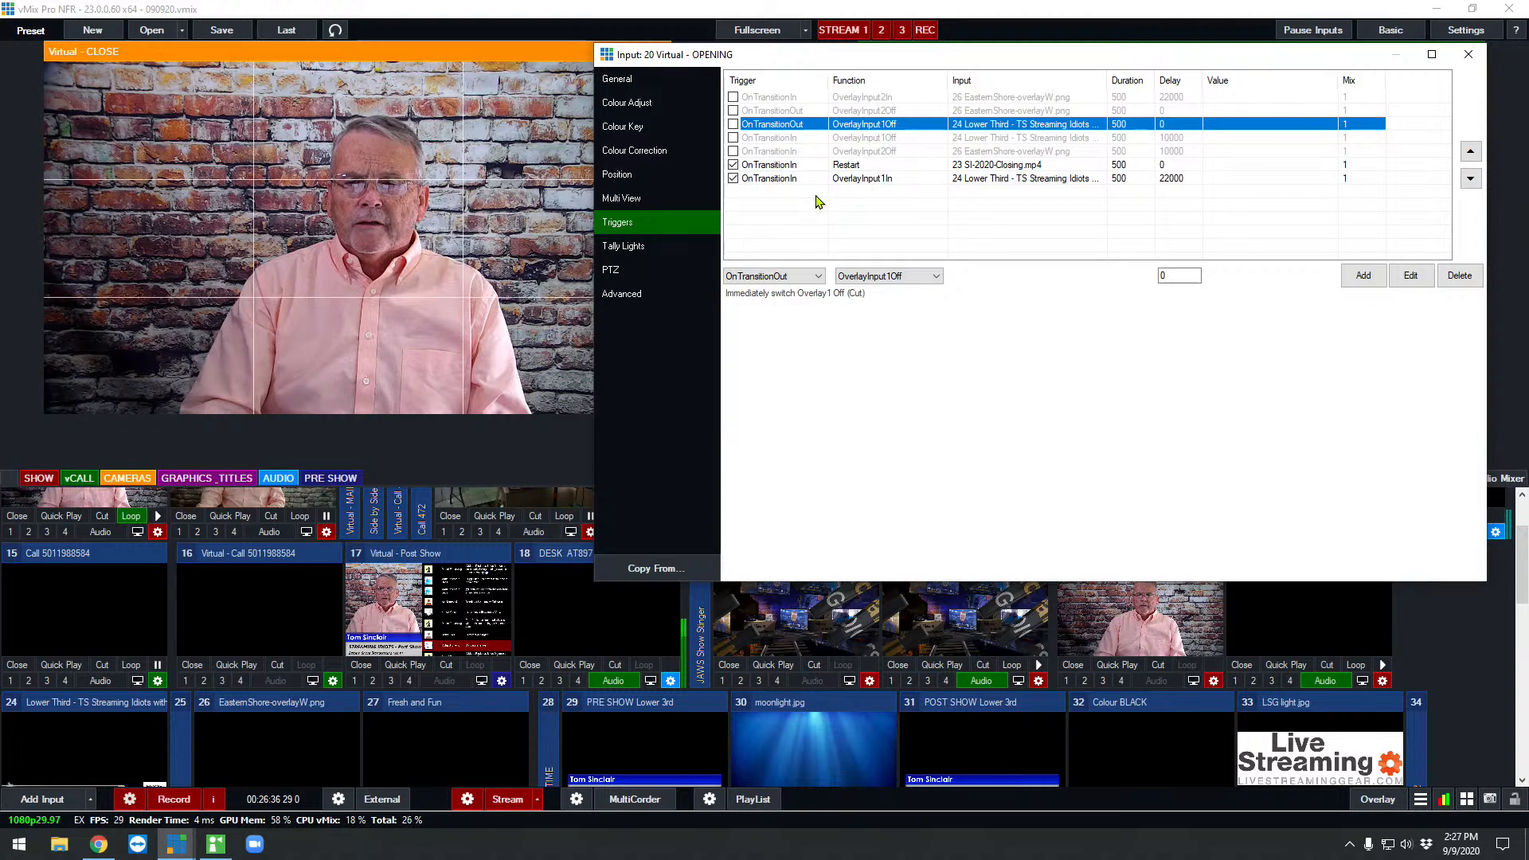
{"action": "left_click", "coordinate": [1467, 54]}
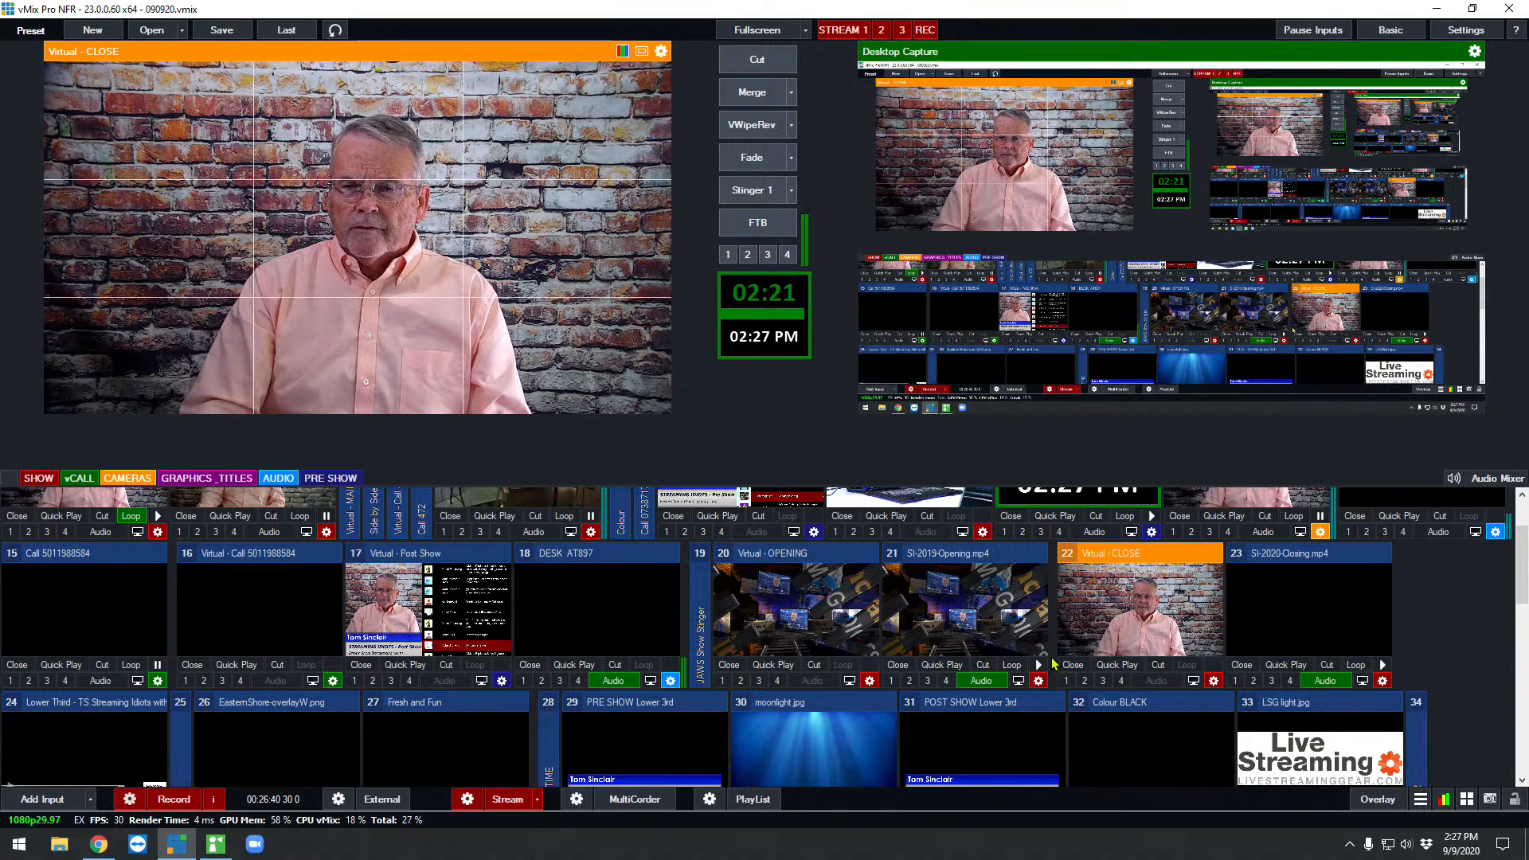
{"action": "left_click", "coordinate": [1038, 681]}
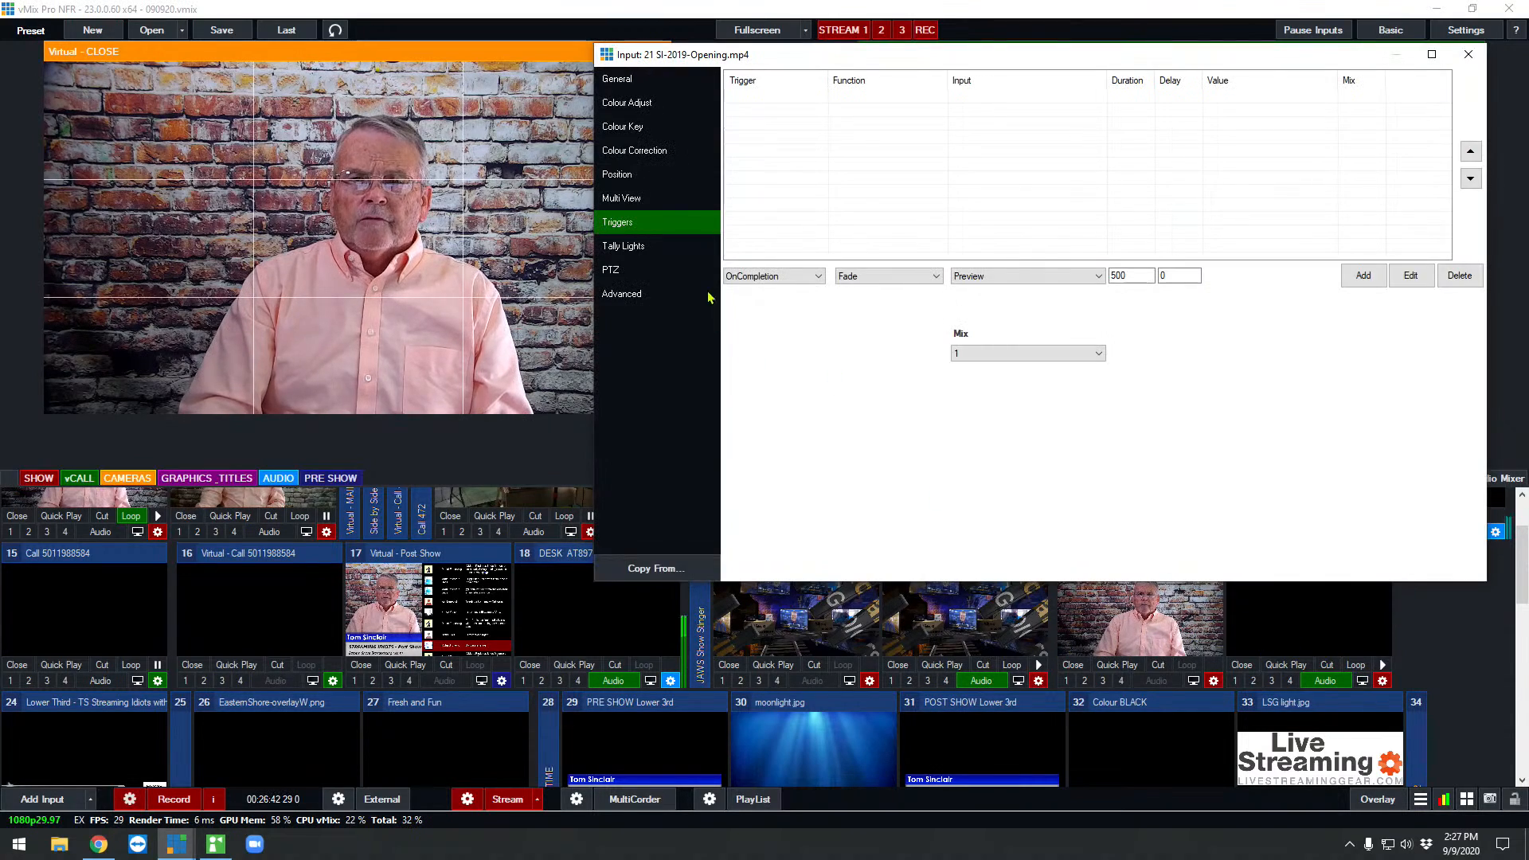
{"action": "left_click", "coordinate": [1467, 54]}
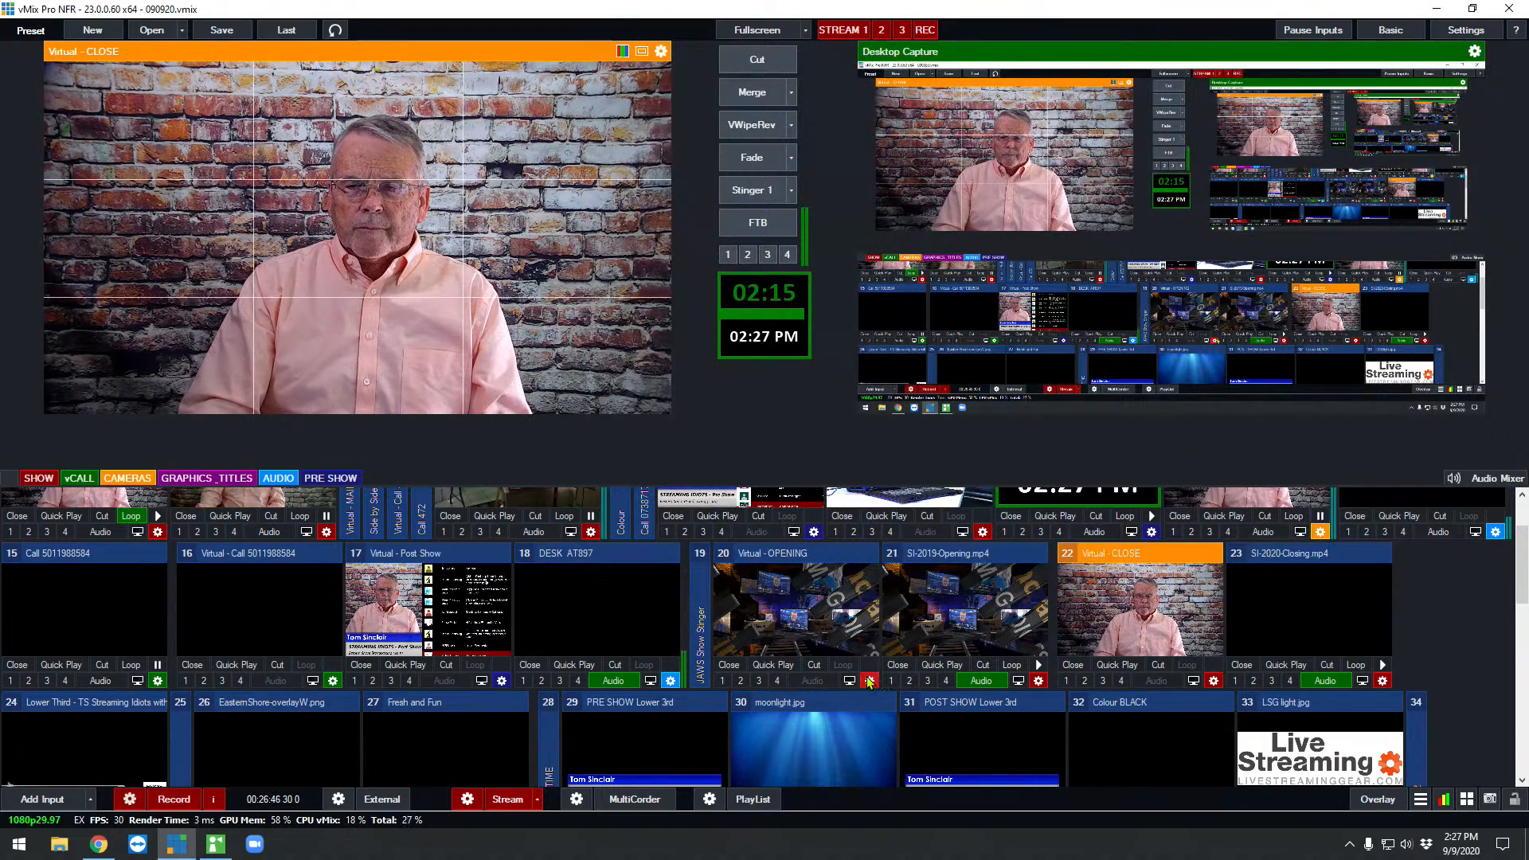
Review MAIN SHOT's whole trigger list once more and close its settings.
{"action": "scroll", "coordinate": [478, 541], "scroll_direction": "up", "scroll_amount": 2}
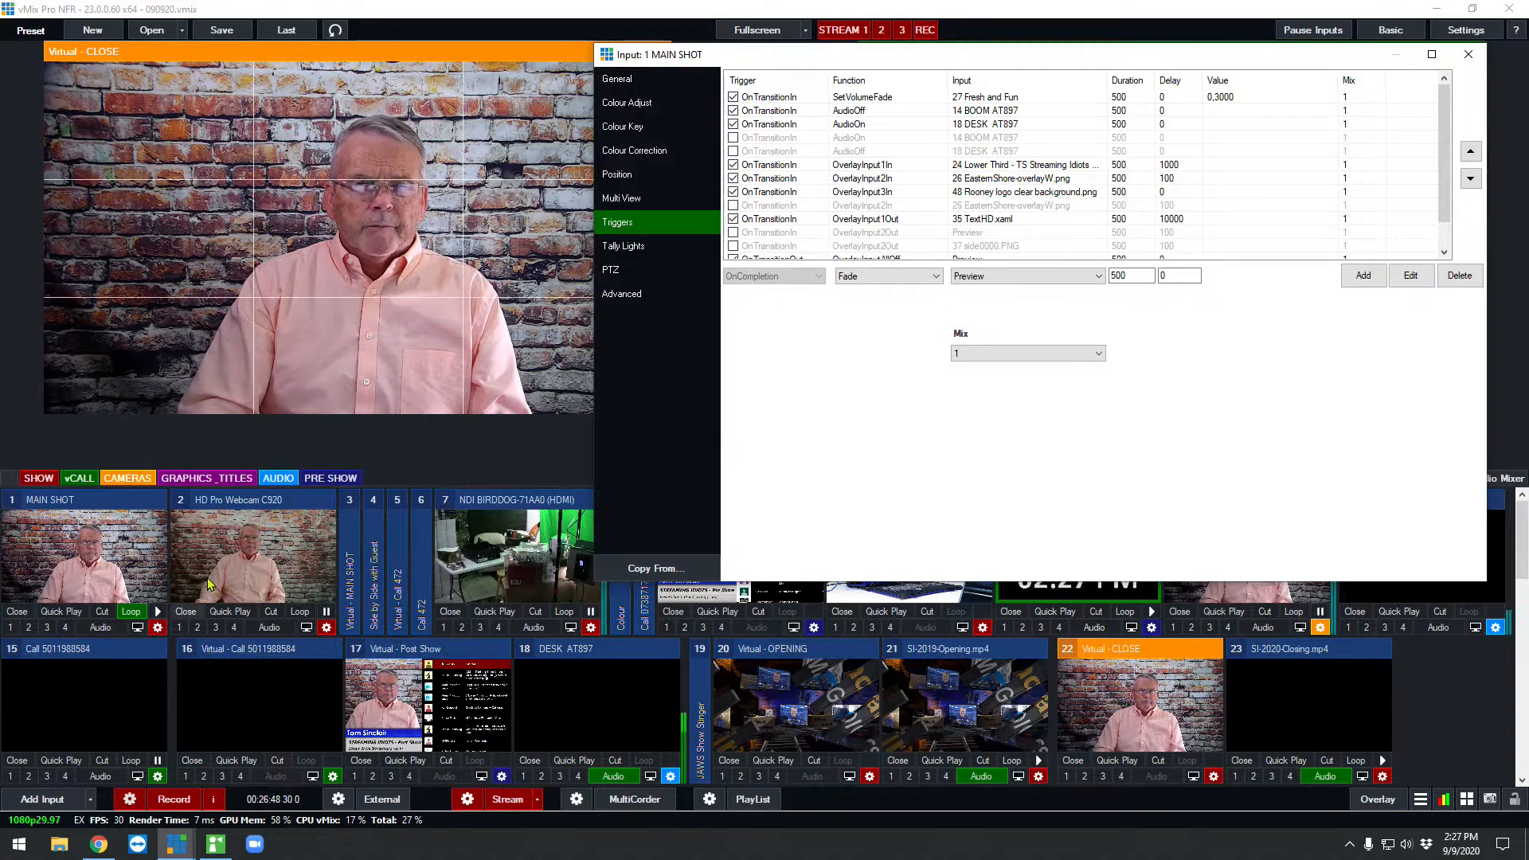
{"action": "left_click", "coordinate": [158, 627]}
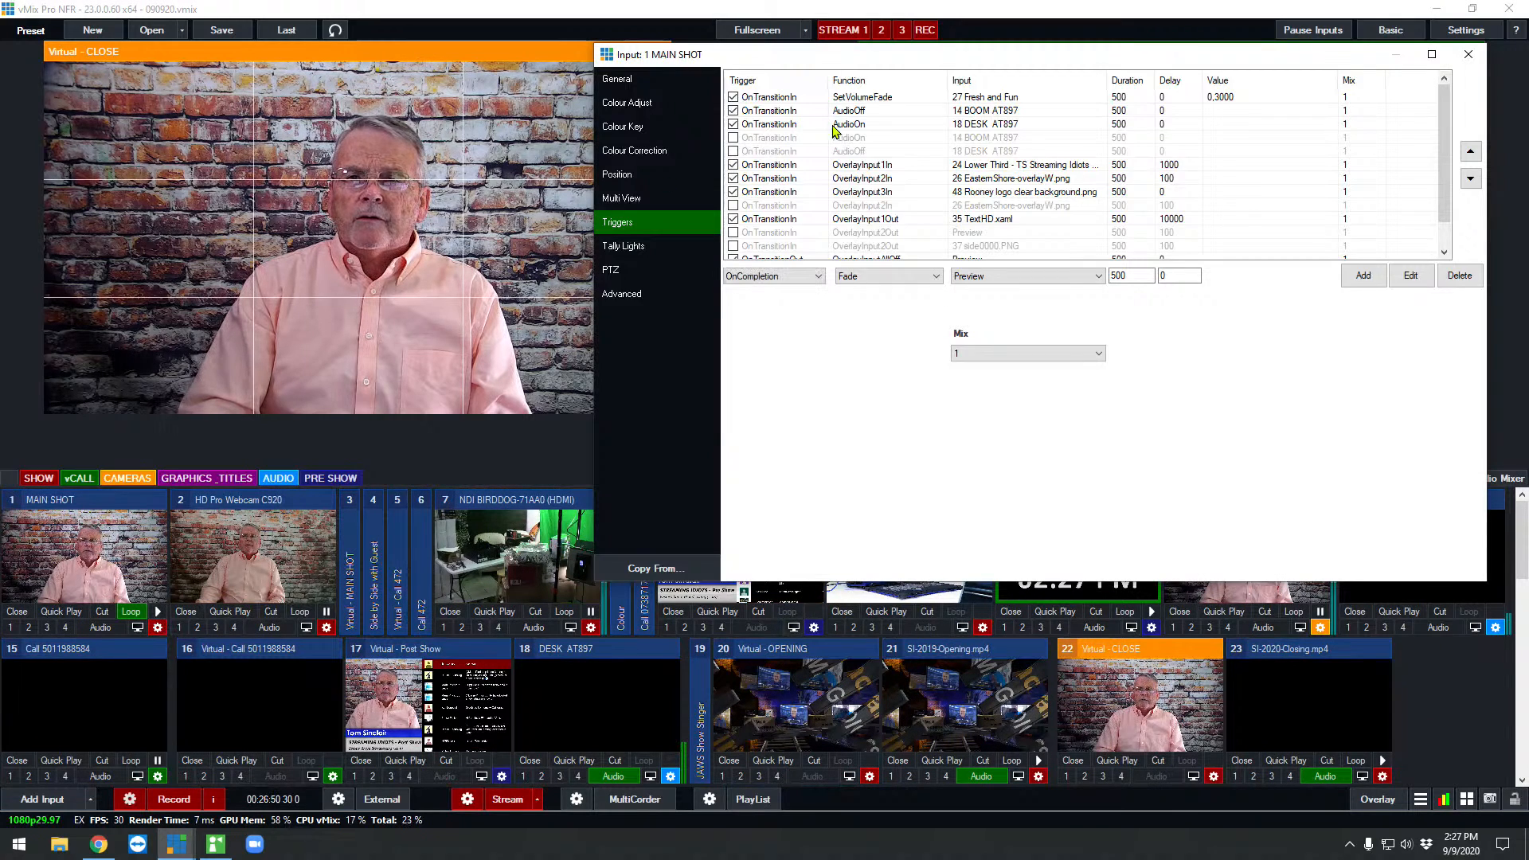
{"action": "scroll", "coordinate": [864, 166], "scroll_direction": "down", "scroll_amount": 1}
{"action": "scroll", "coordinate": [915, 177], "scroll_direction": "up", "scroll_amount": 1}
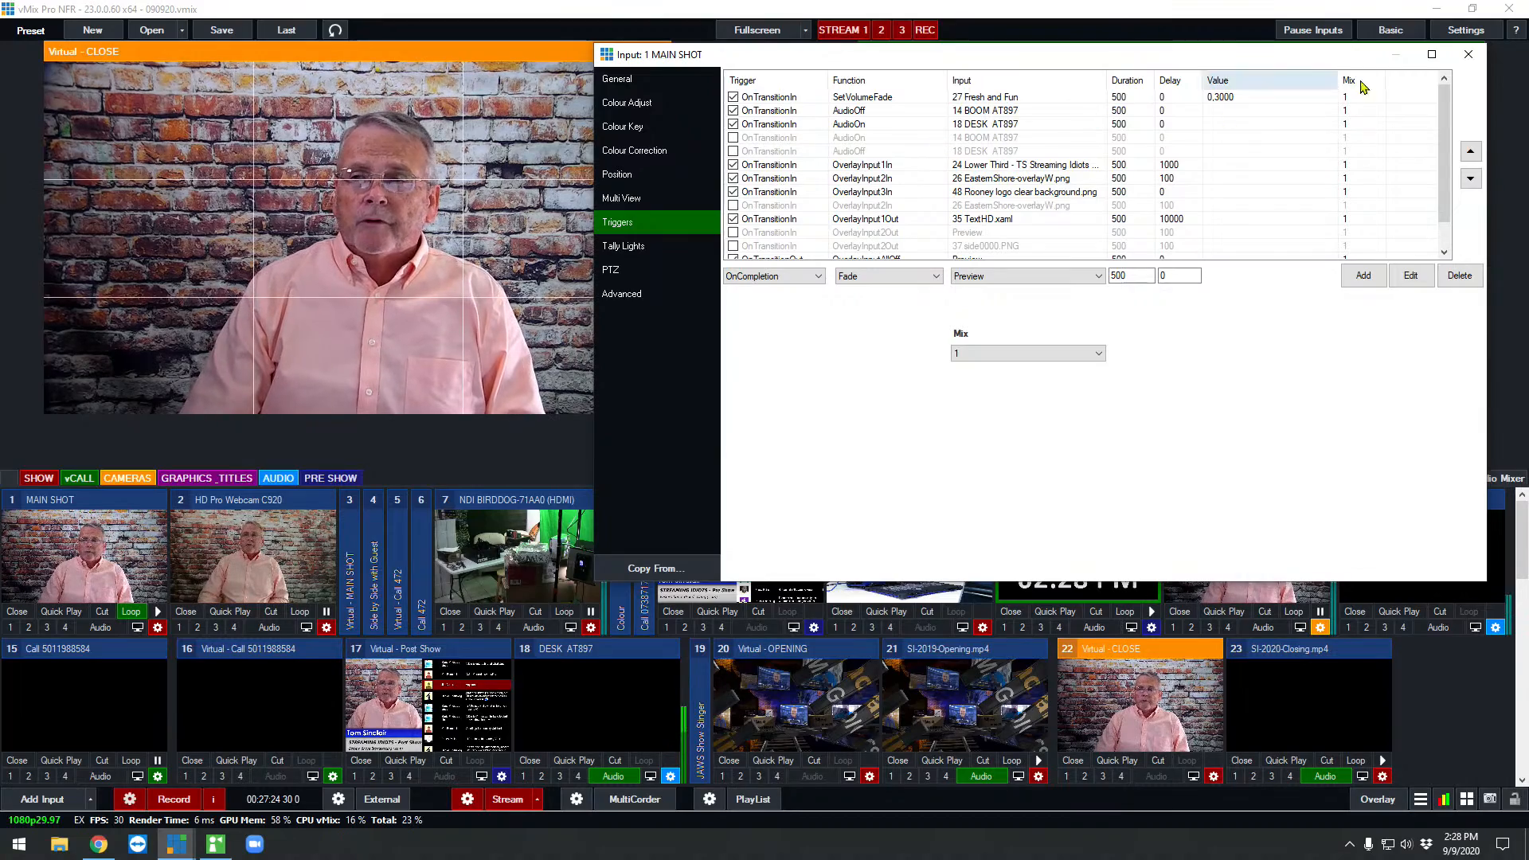
{"action": "left_click", "coordinate": [1465, 55]}
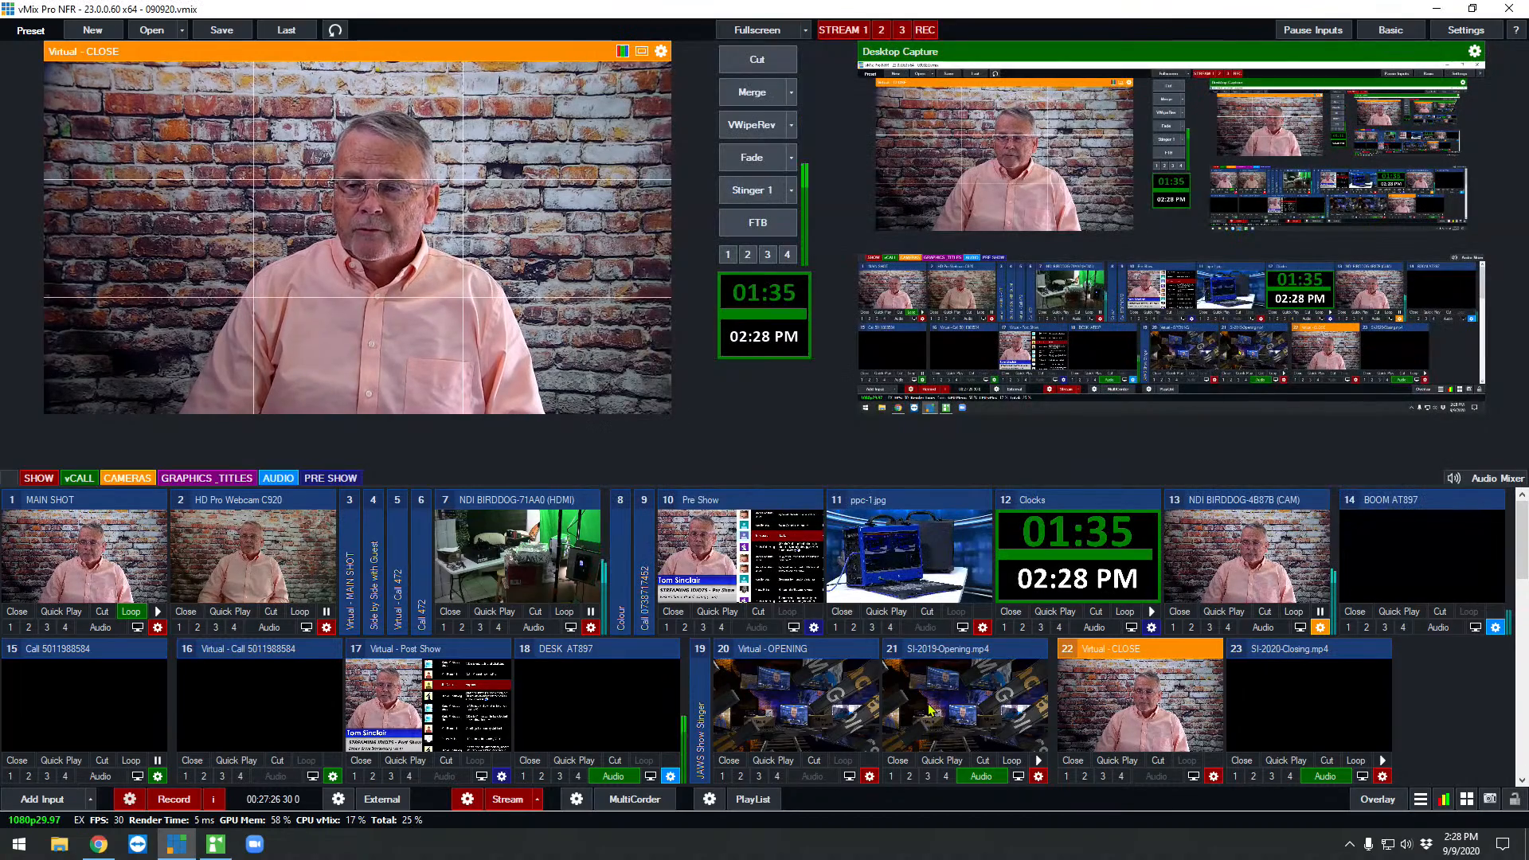
Examine the triggers and multi view layers of Virtual - OPENING and close its settings.
{"action": "left_click", "coordinate": [869, 776]}
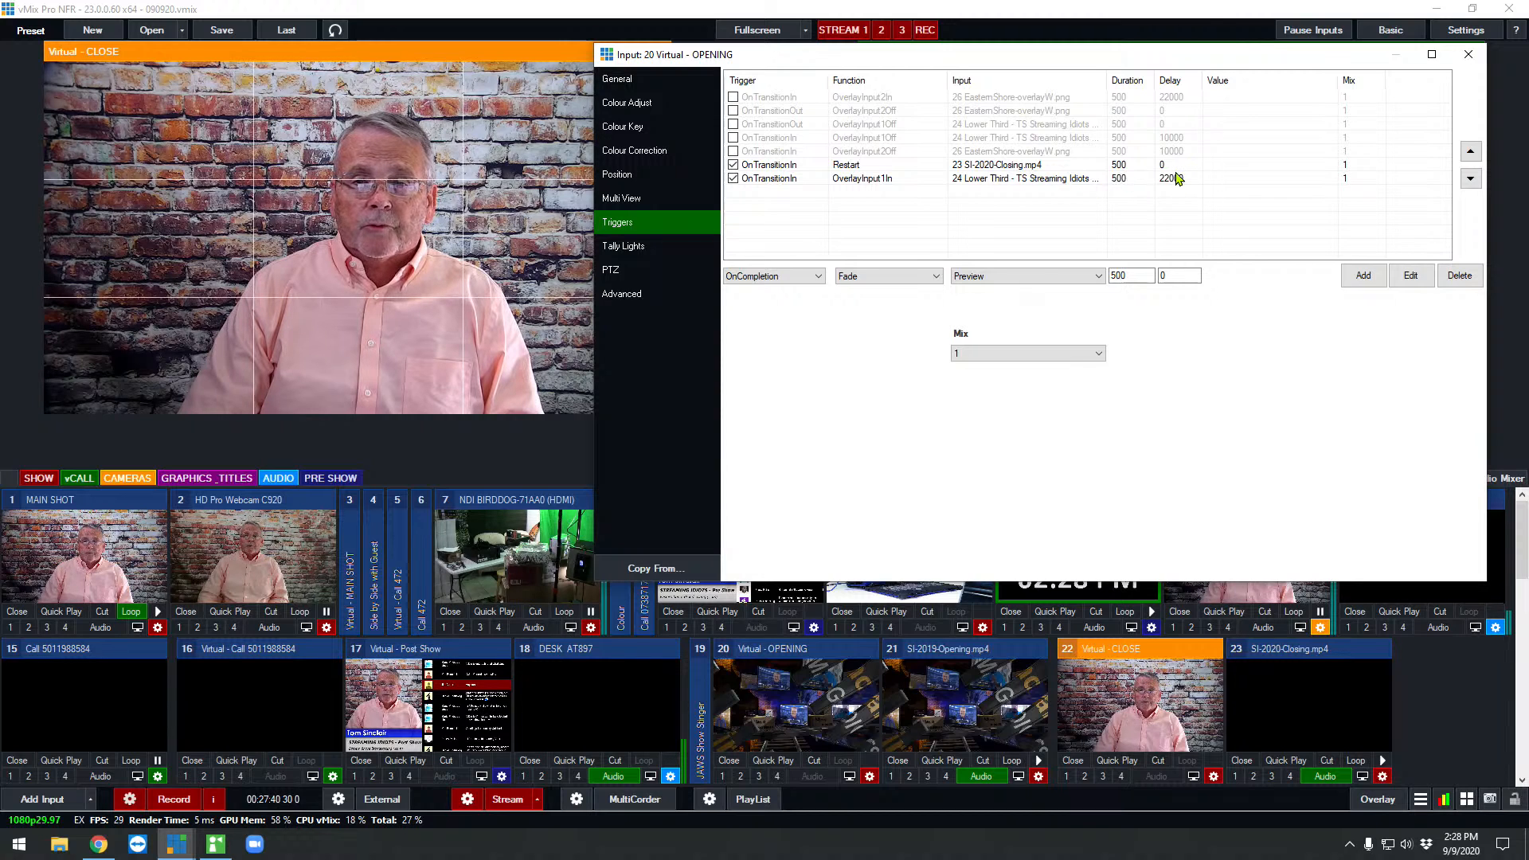
{"action": "left_click", "coordinate": [649, 199]}
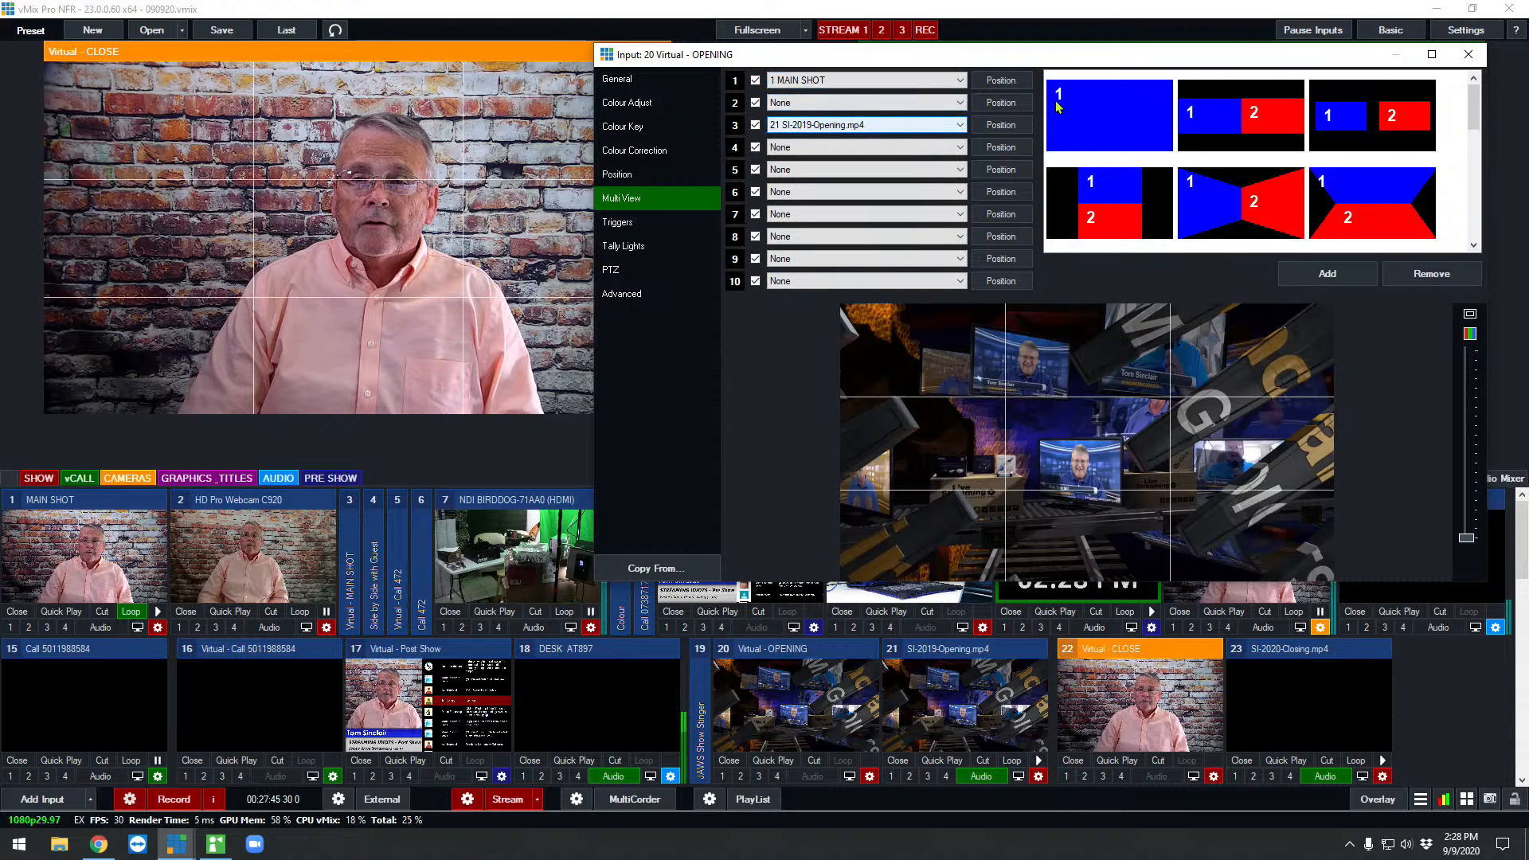
{"action": "left_click", "coordinate": [1467, 54]}
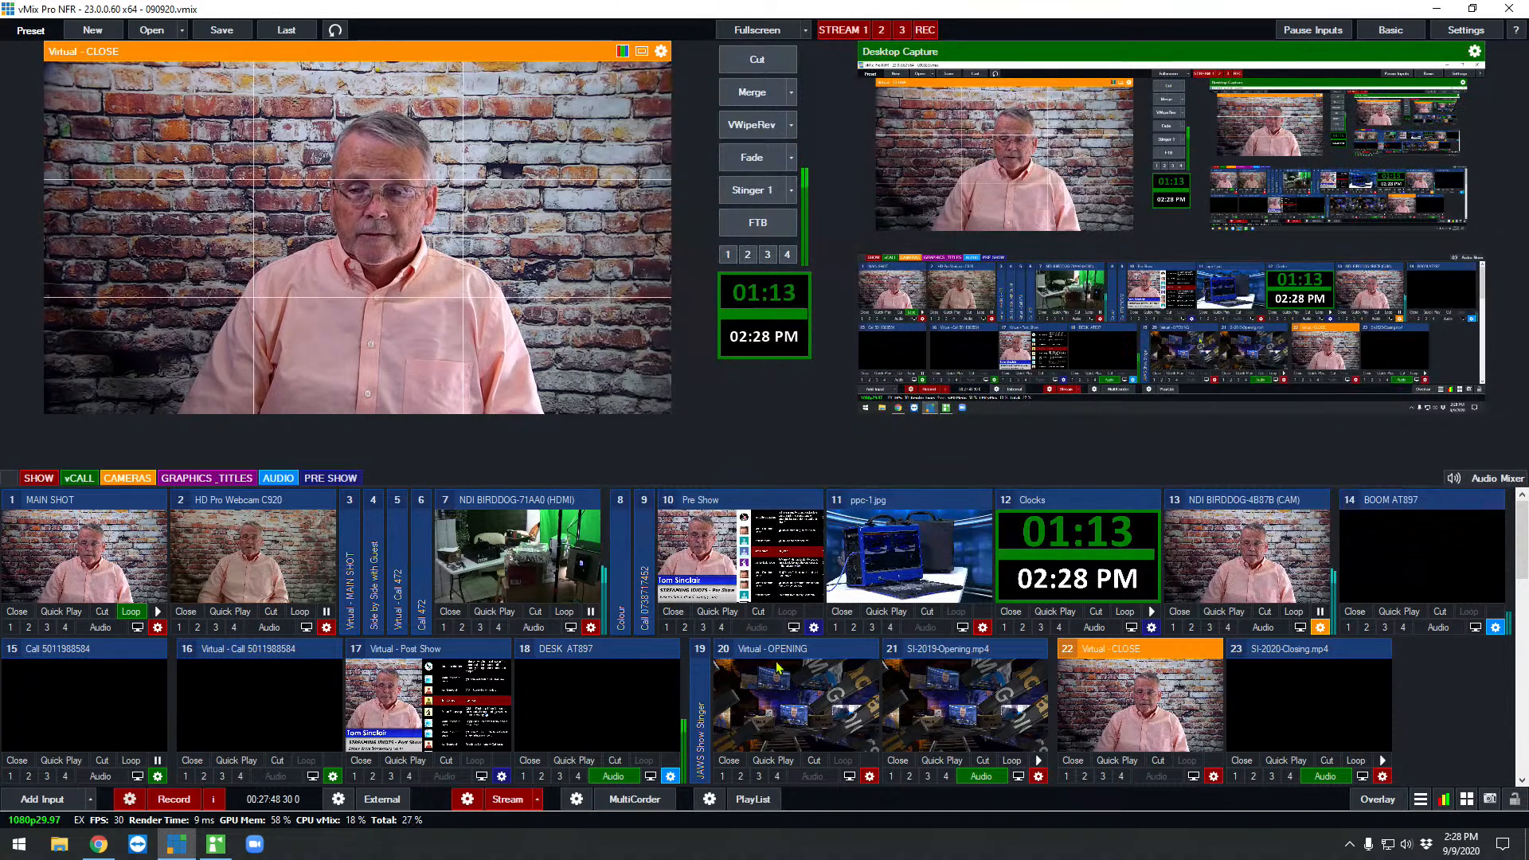
Go through MAIN SHOT's transition triggers down to the OverlayInputAllOff entry and close the input's settings.
{"action": "left_click", "coordinate": [158, 628]}
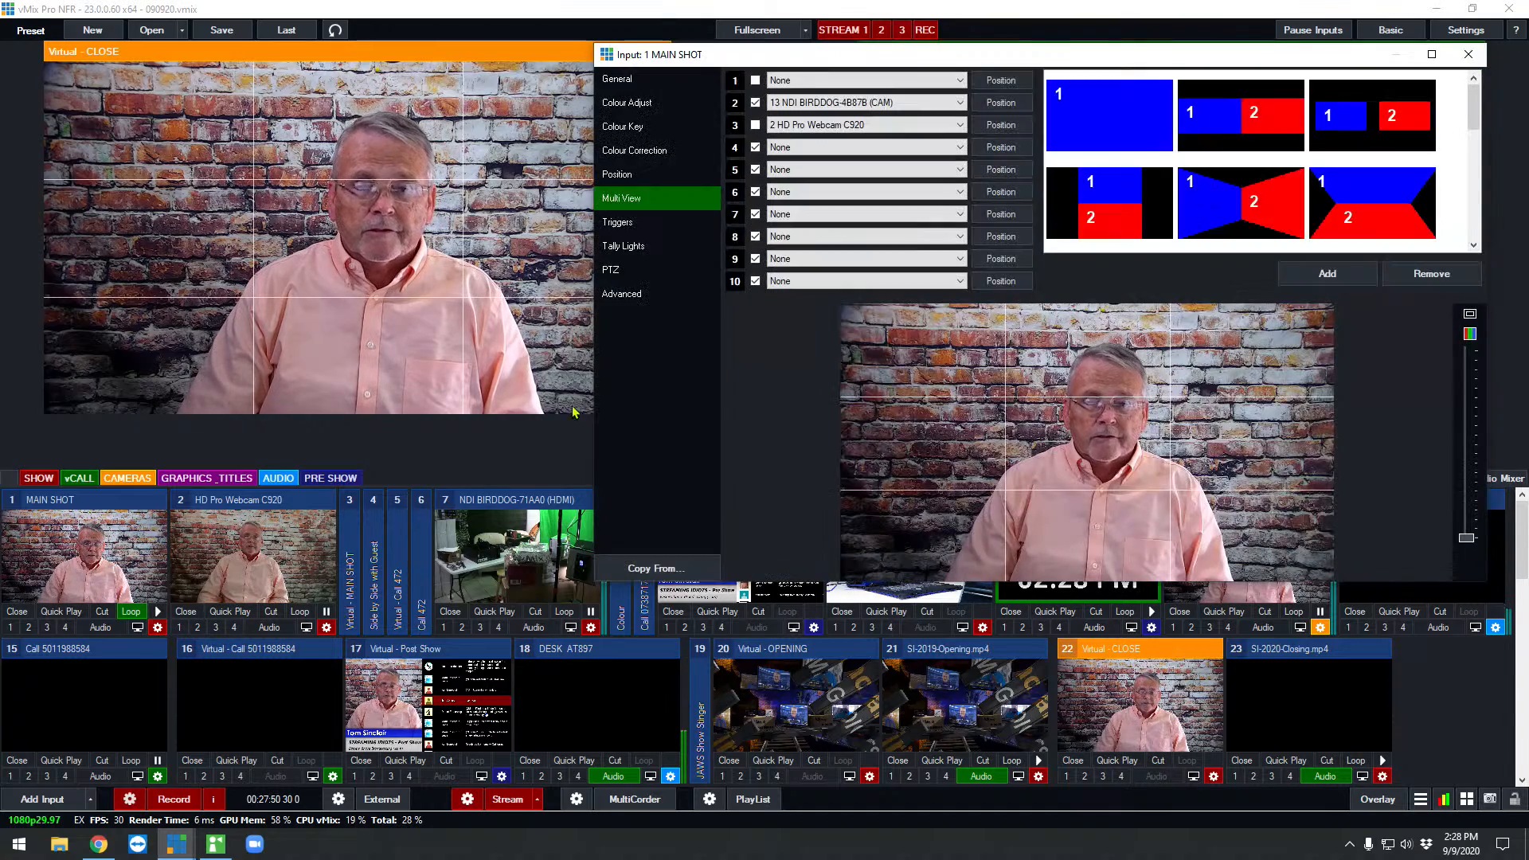
{"action": "left_click", "coordinate": [619, 224]}
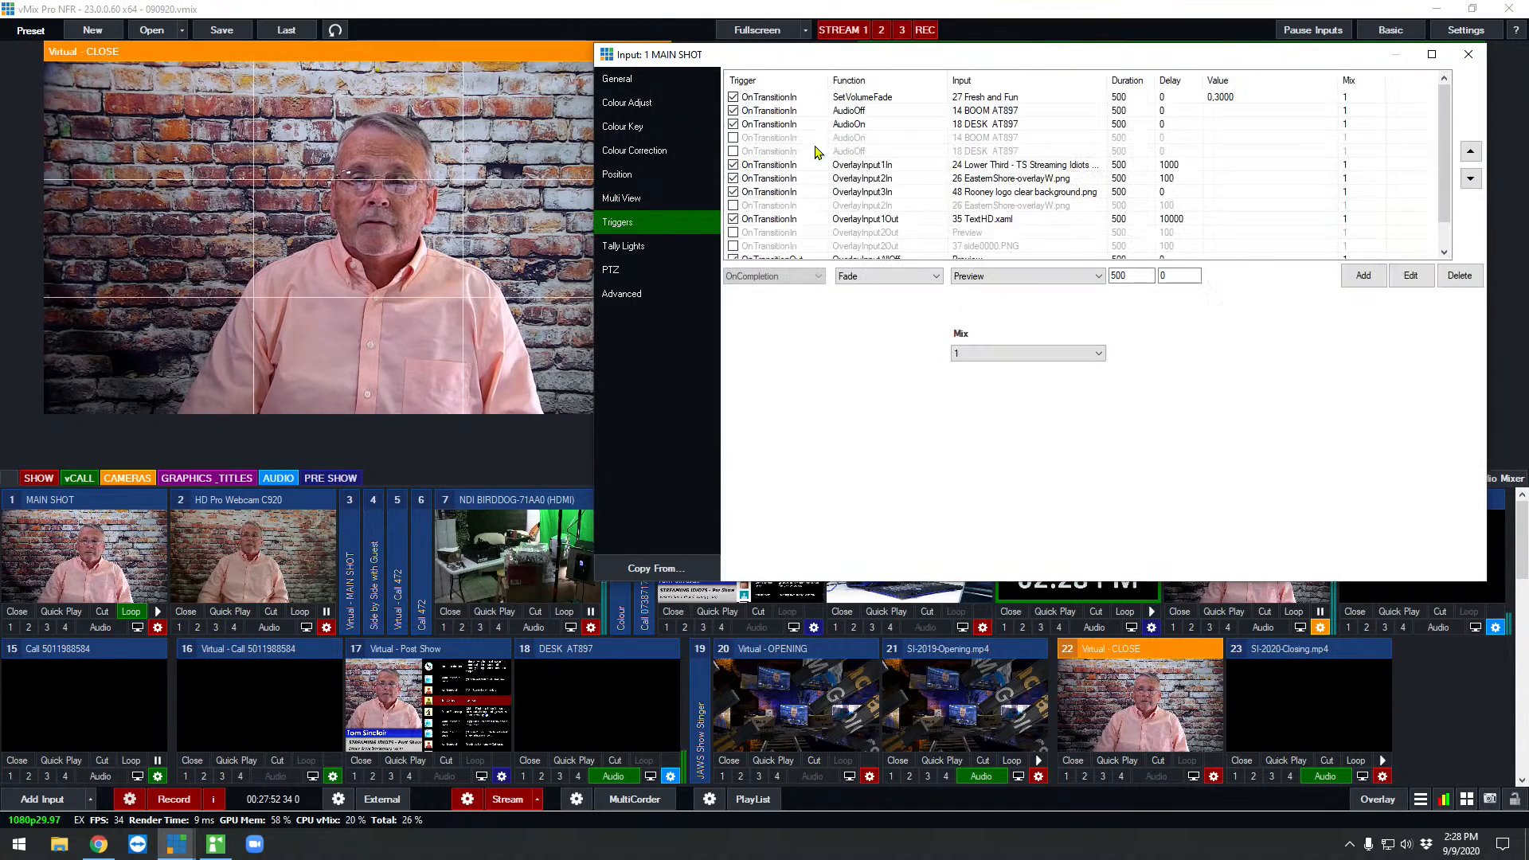
{"action": "scroll", "coordinate": [915, 190], "scroll_direction": "down", "scroll_amount": 1}
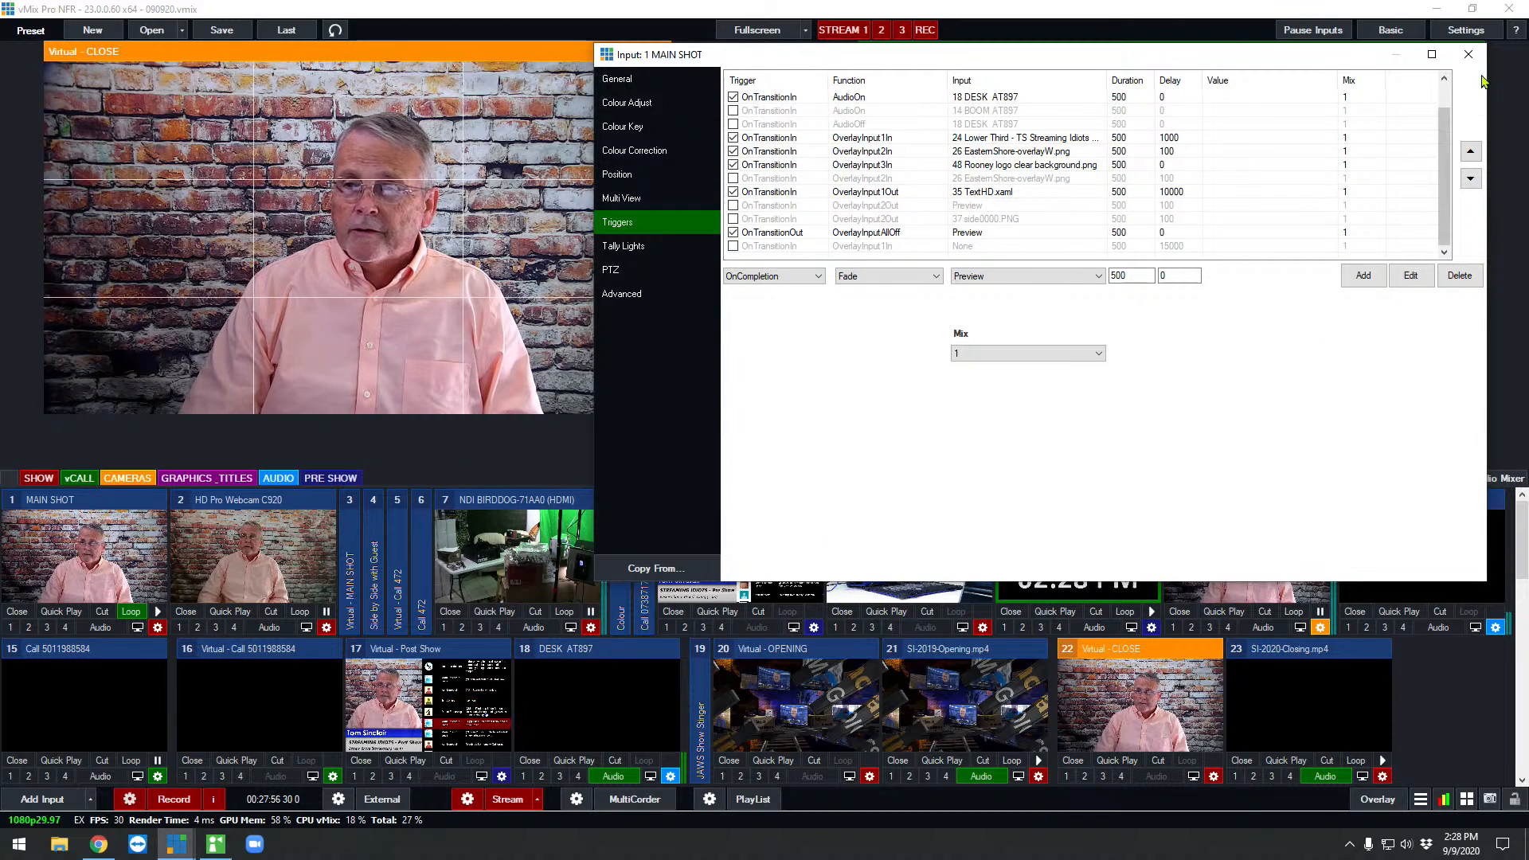
{"action": "left_click", "coordinate": [1467, 54]}
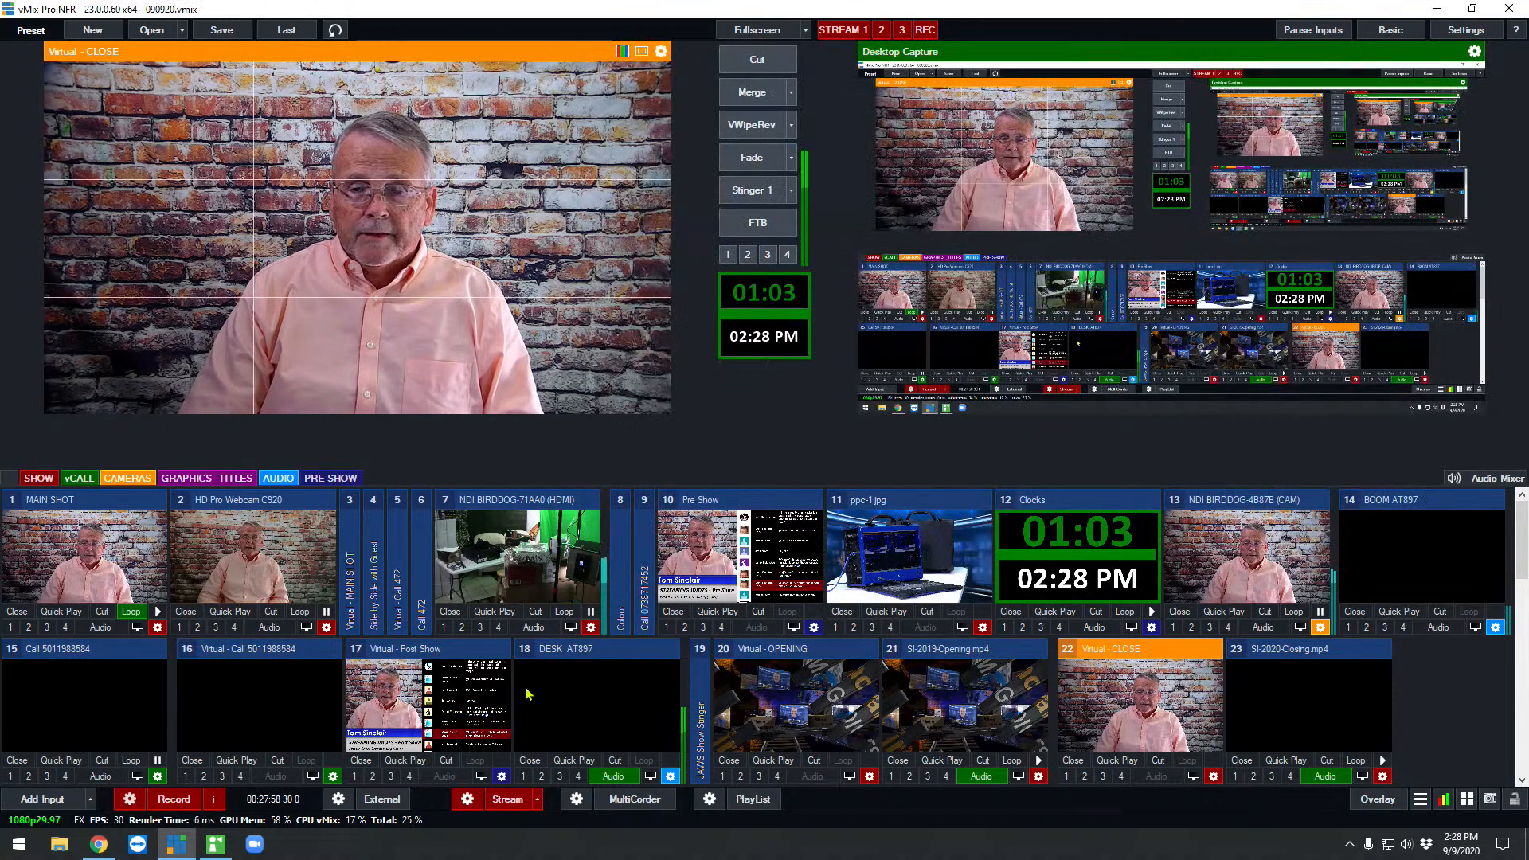
Check the multi view layers and trigger list of input 21 SI-2019-Opening.mp4 and close its settings.
{"action": "left_click", "coordinate": [1037, 776]}
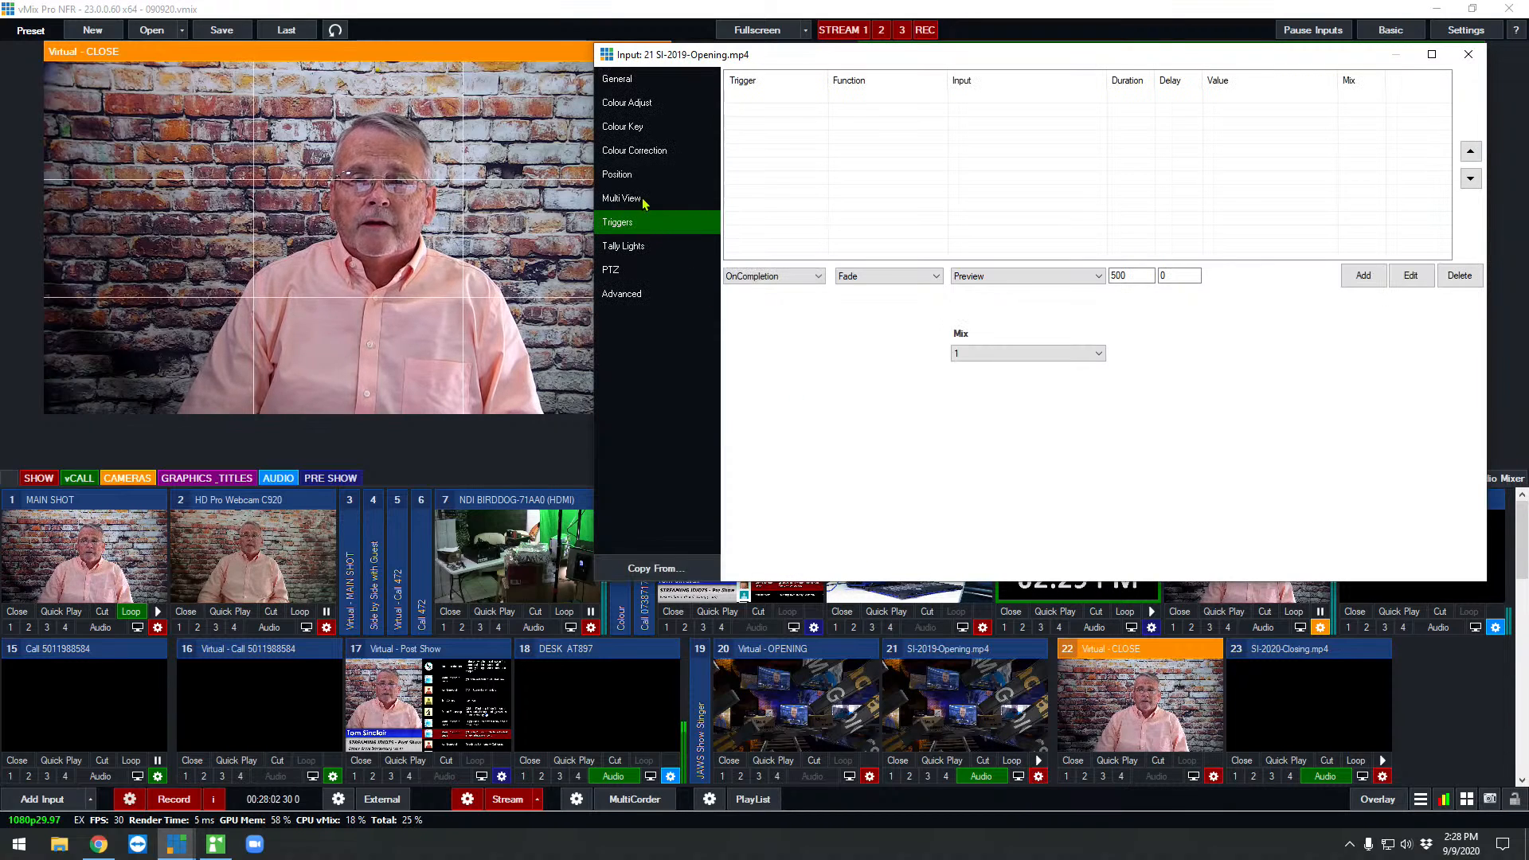
{"action": "left_click", "coordinate": [643, 199]}
{"action": "left_click", "coordinate": [634, 228]}
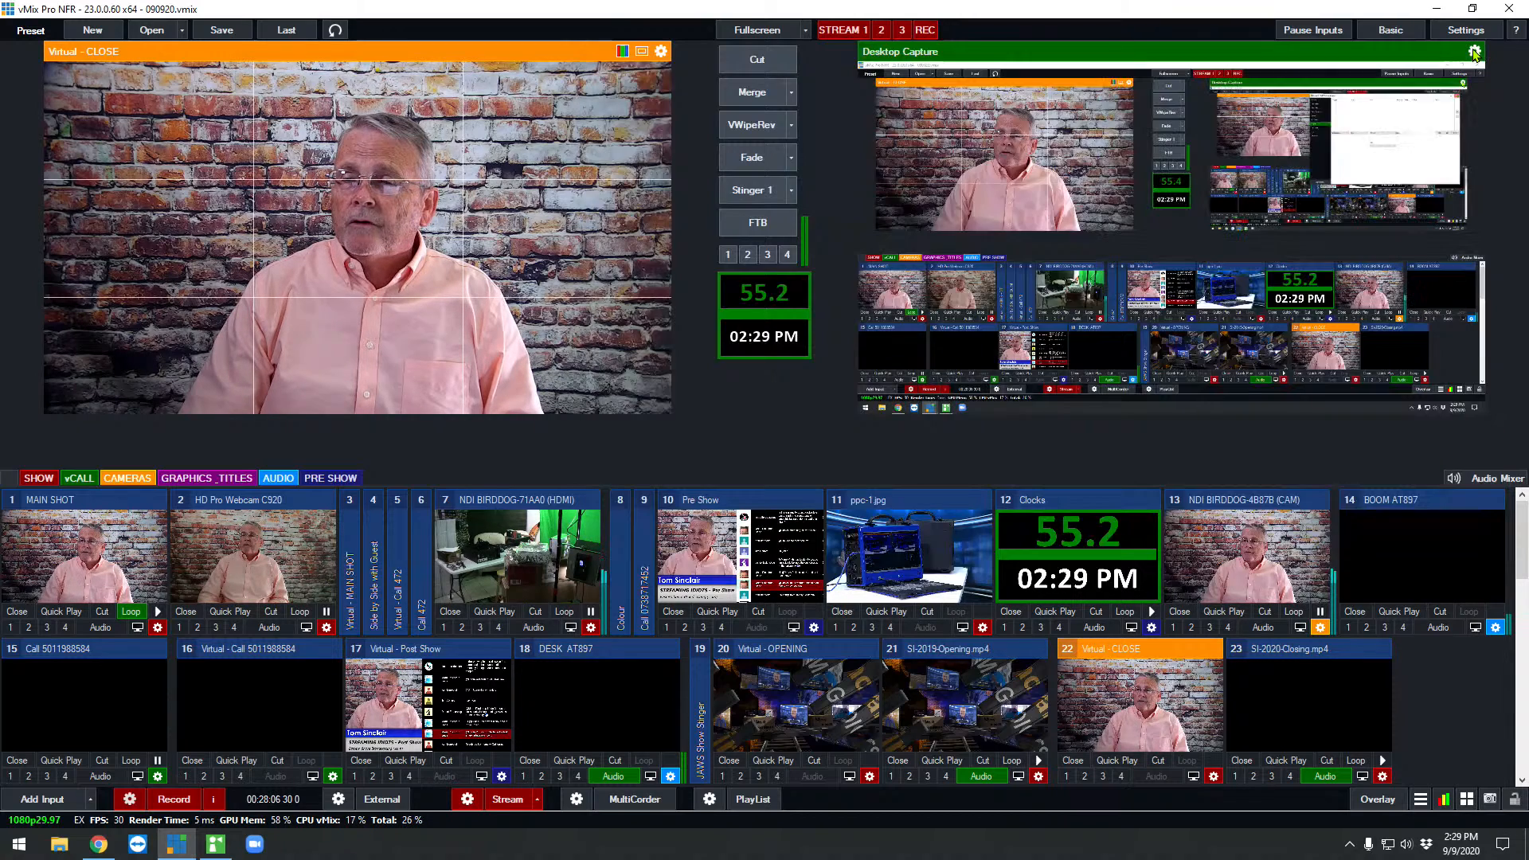
{"action": "left_click", "coordinate": [1468, 54]}
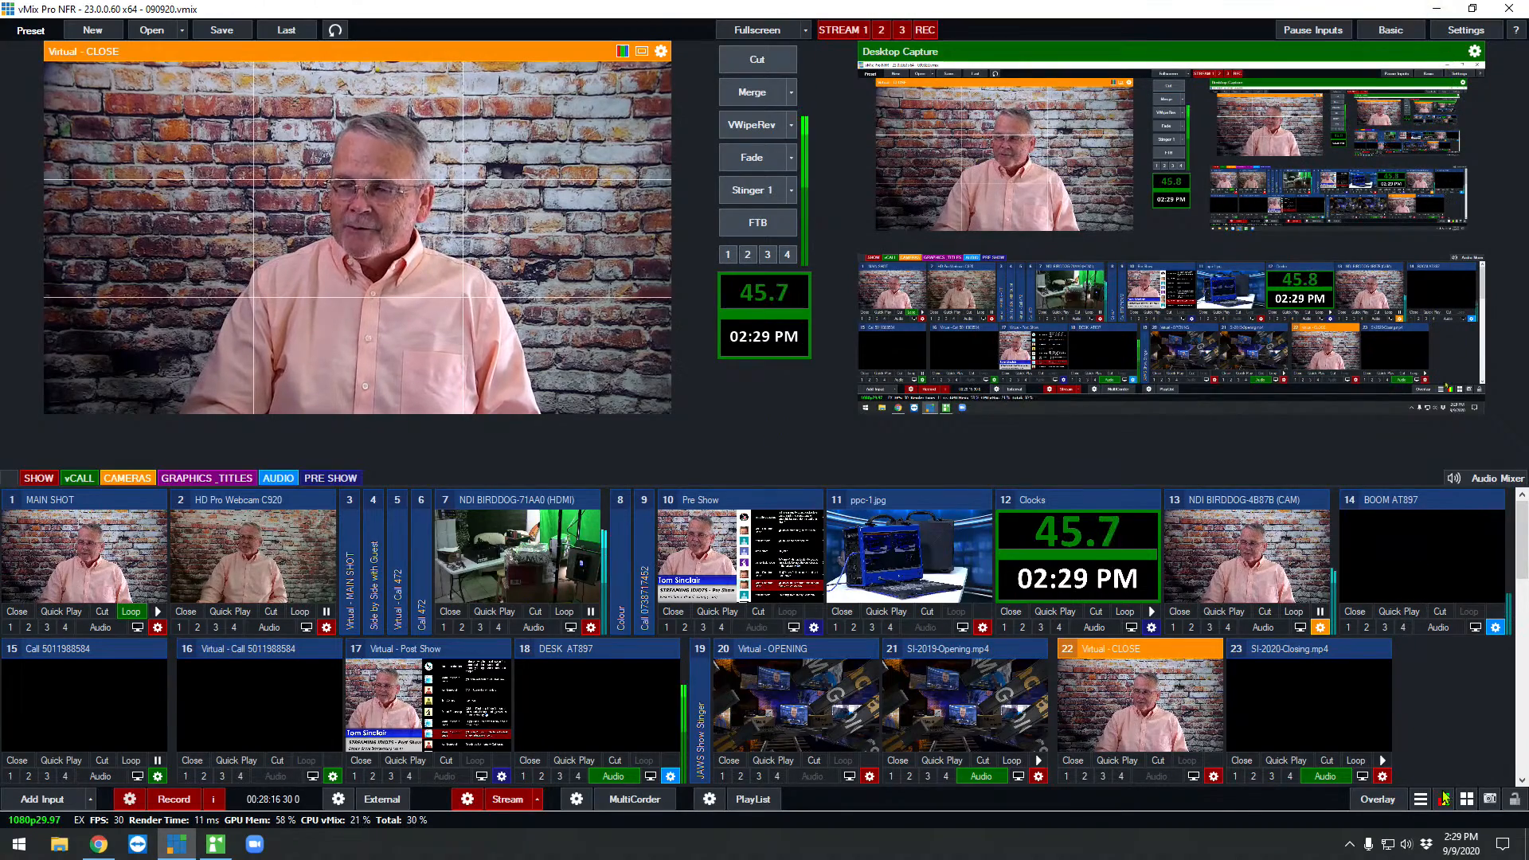
Find the shortcuts assigned to MIDI channel 1 note 14, examine their functions, and close the shortcut settings.
{"action": "left_click", "coordinate": [1466, 798]}
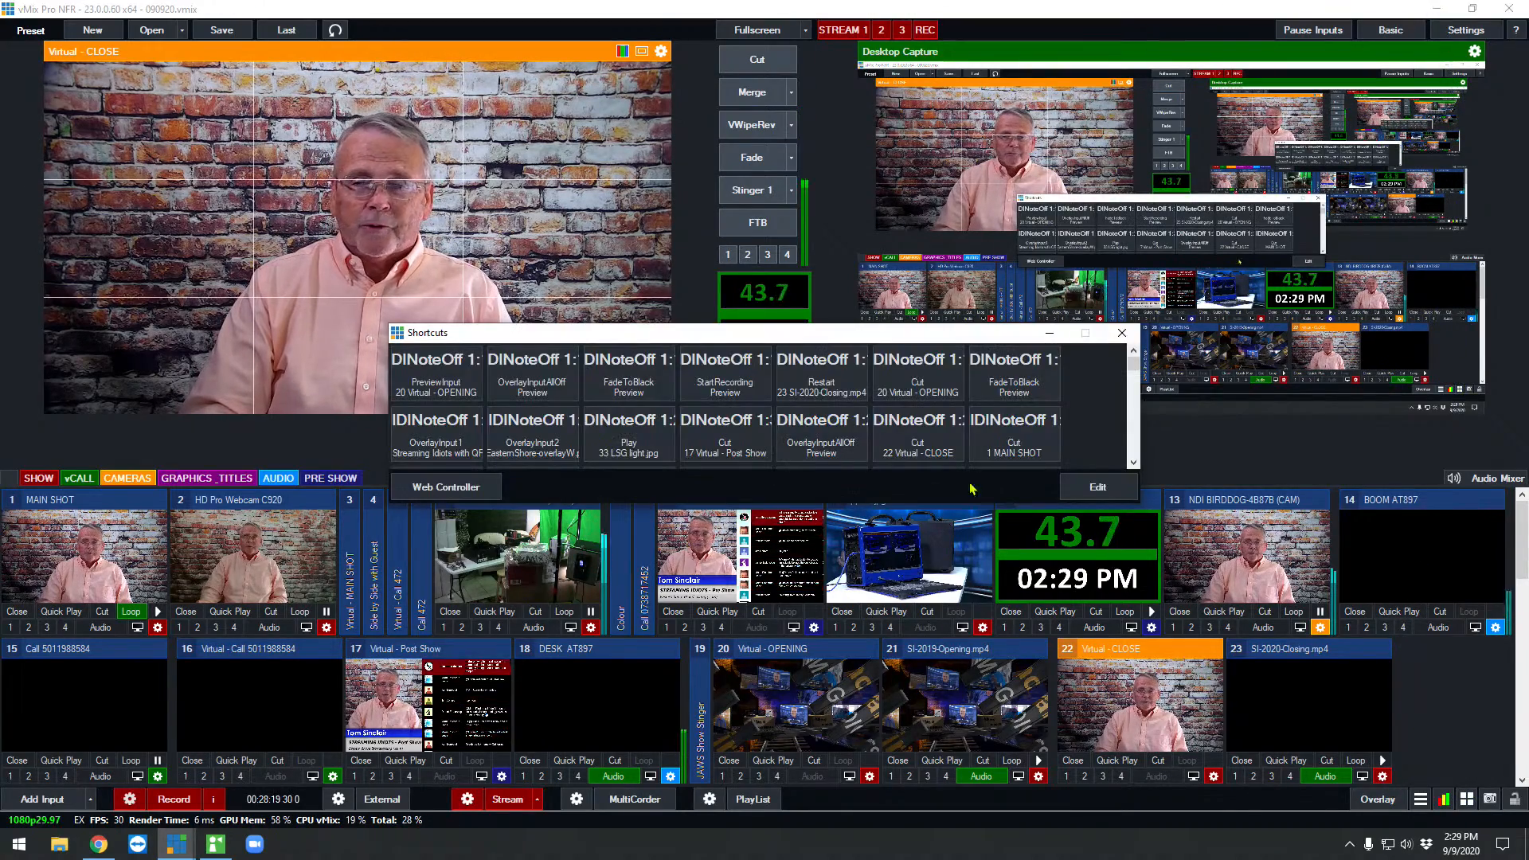
{"action": "left_click", "coordinate": [1080, 484]}
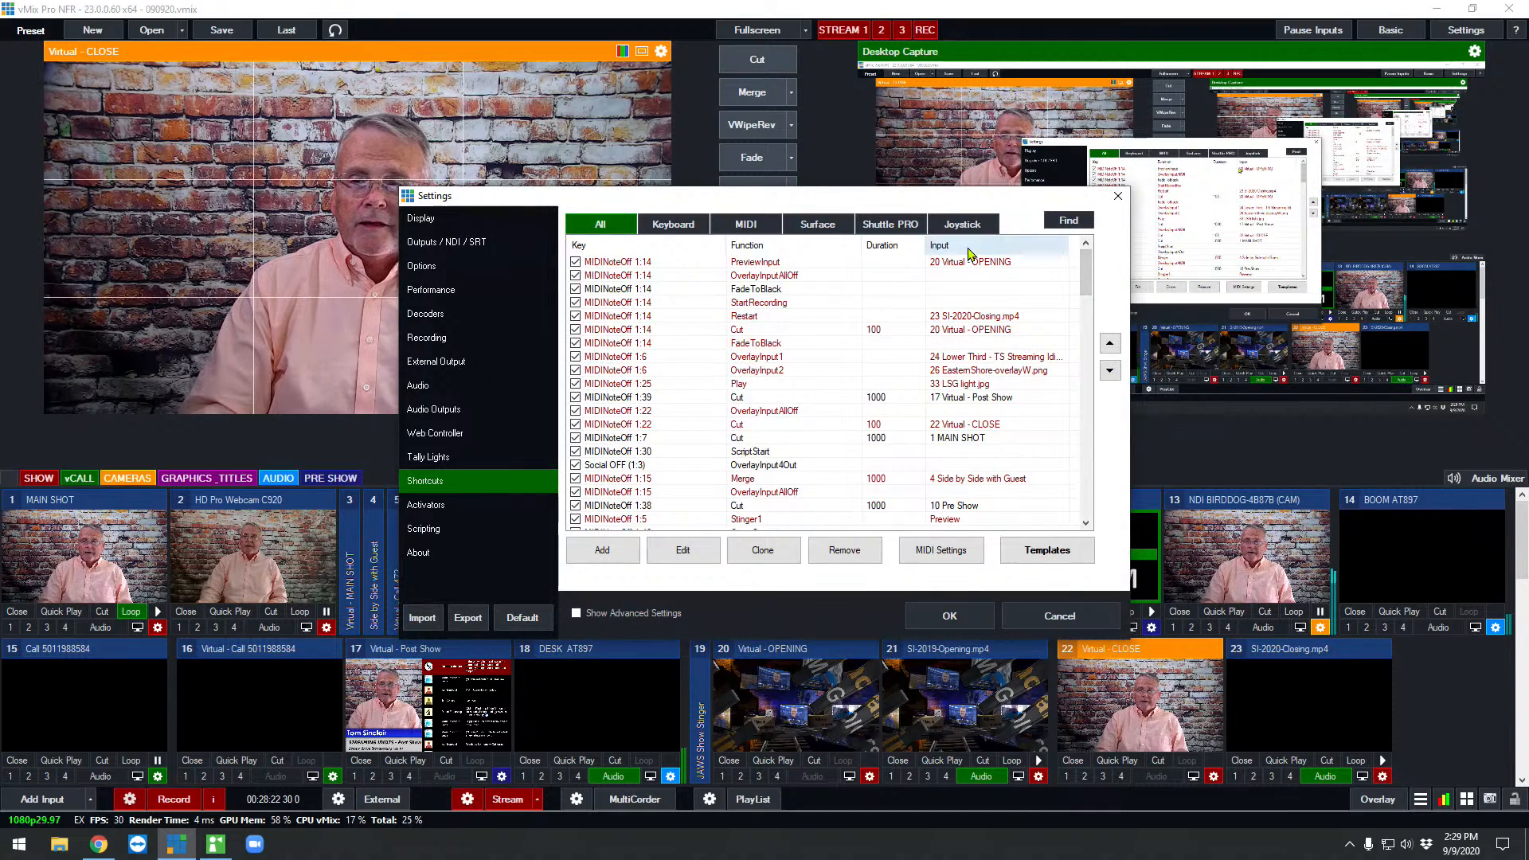
{"action": "left_click", "coordinate": [1067, 220]}
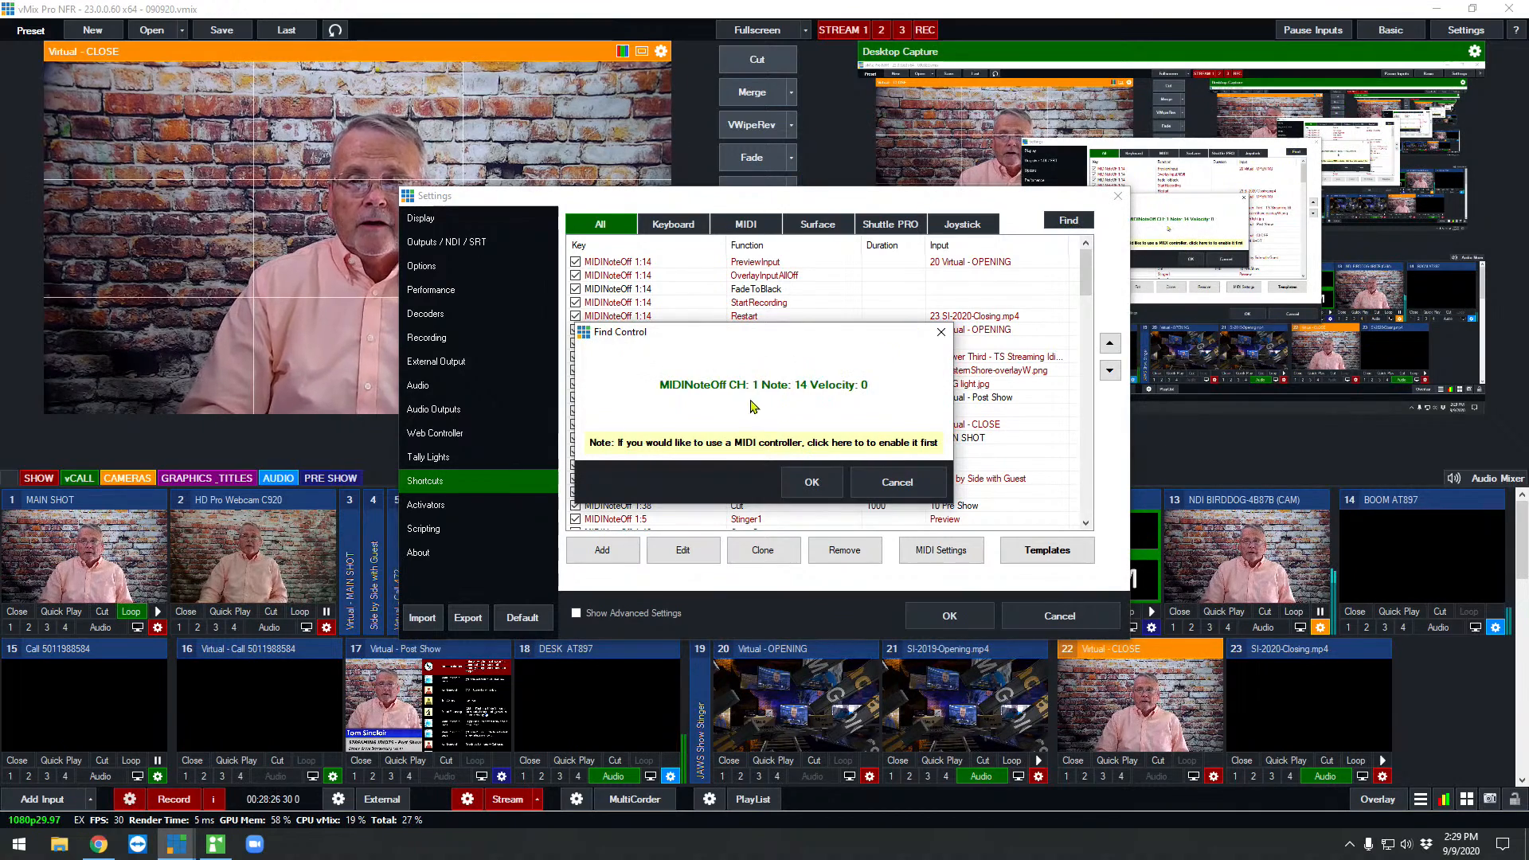
{"action": "left_click", "coordinate": [811, 483]}
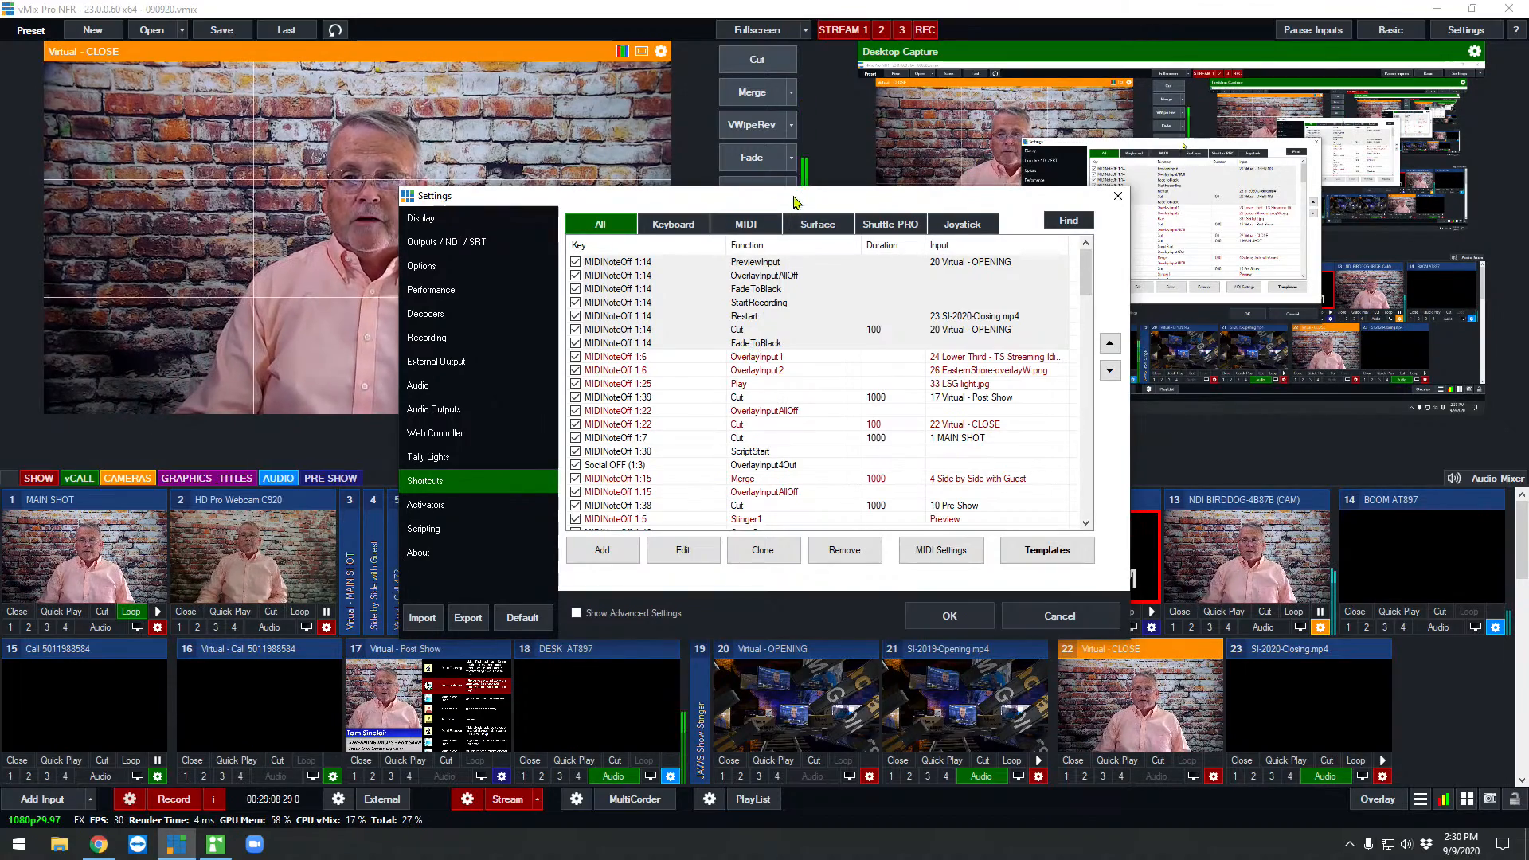
{"action": "left_click_drag", "start_coordinate": [796, 195], "coordinate": [1157, 57]}
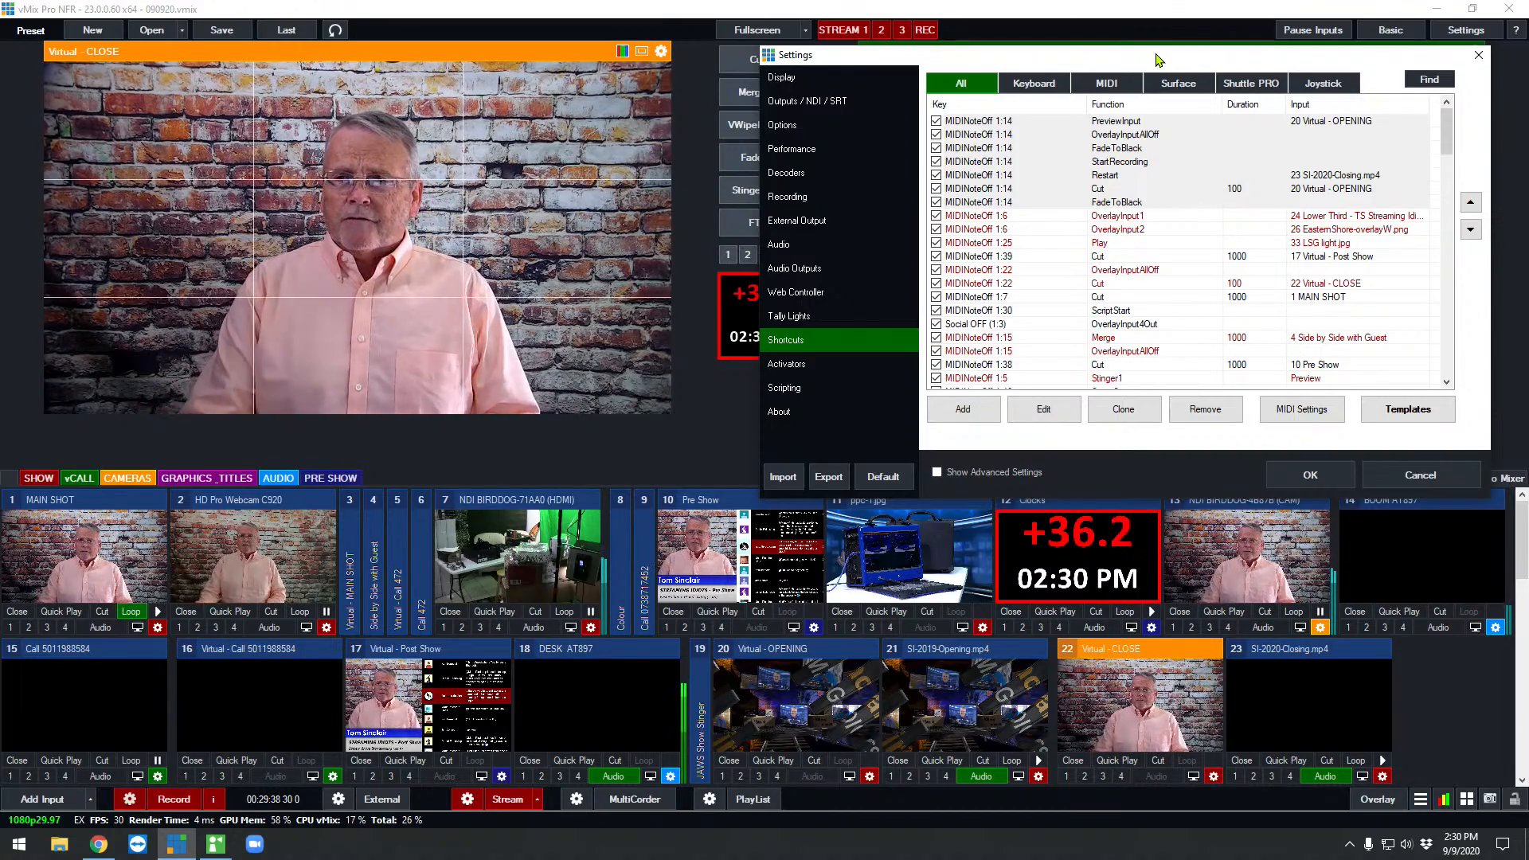
{"action": "left_click", "coordinate": [1477, 57]}
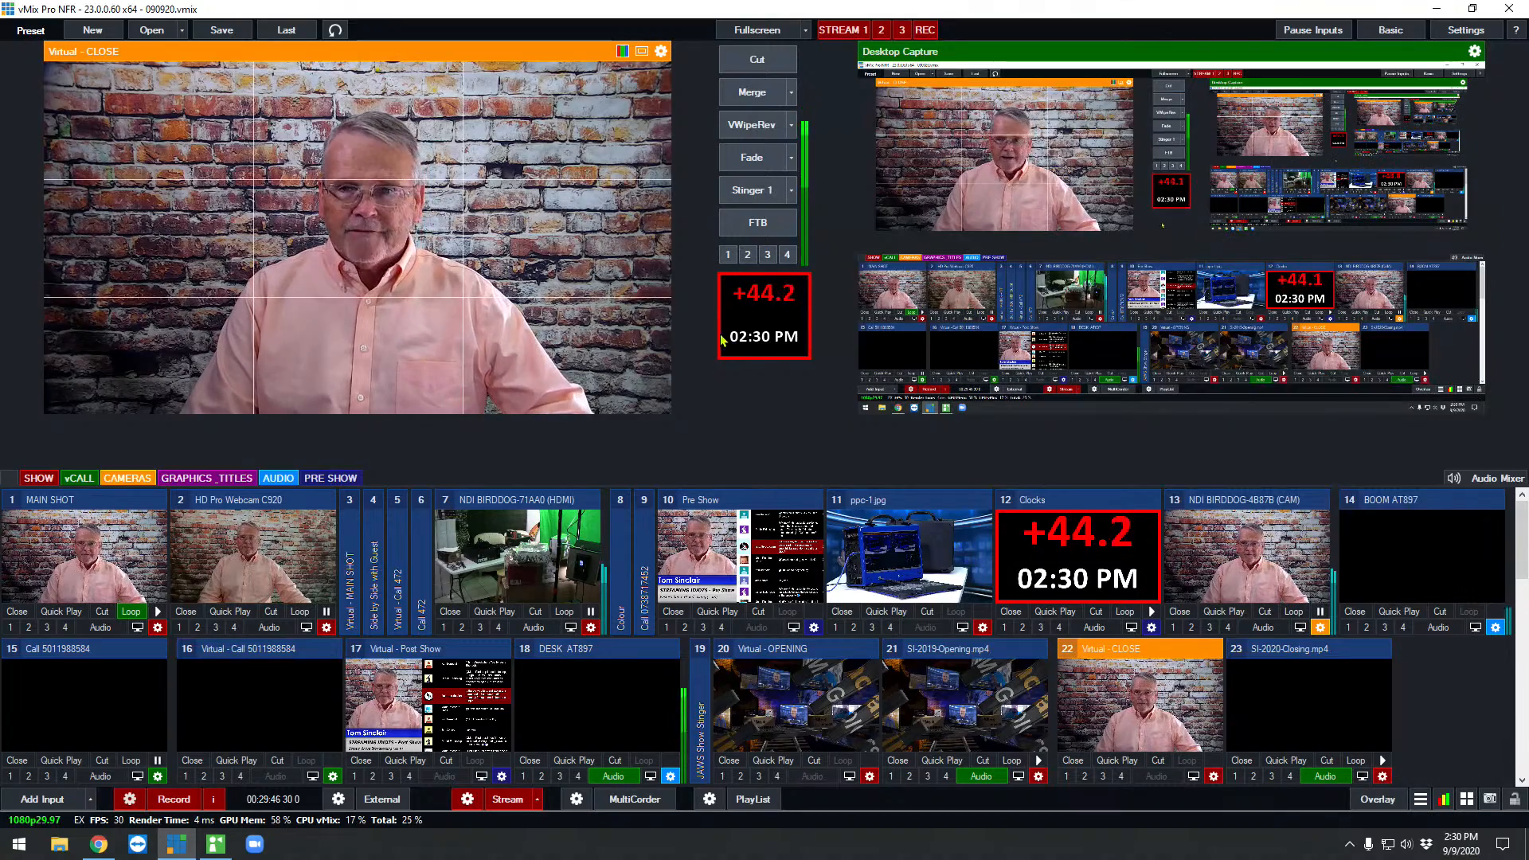
Cut Virtual - CLOSE from preview to the program output.
{"action": "left_click", "coordinate": [747, 61]}
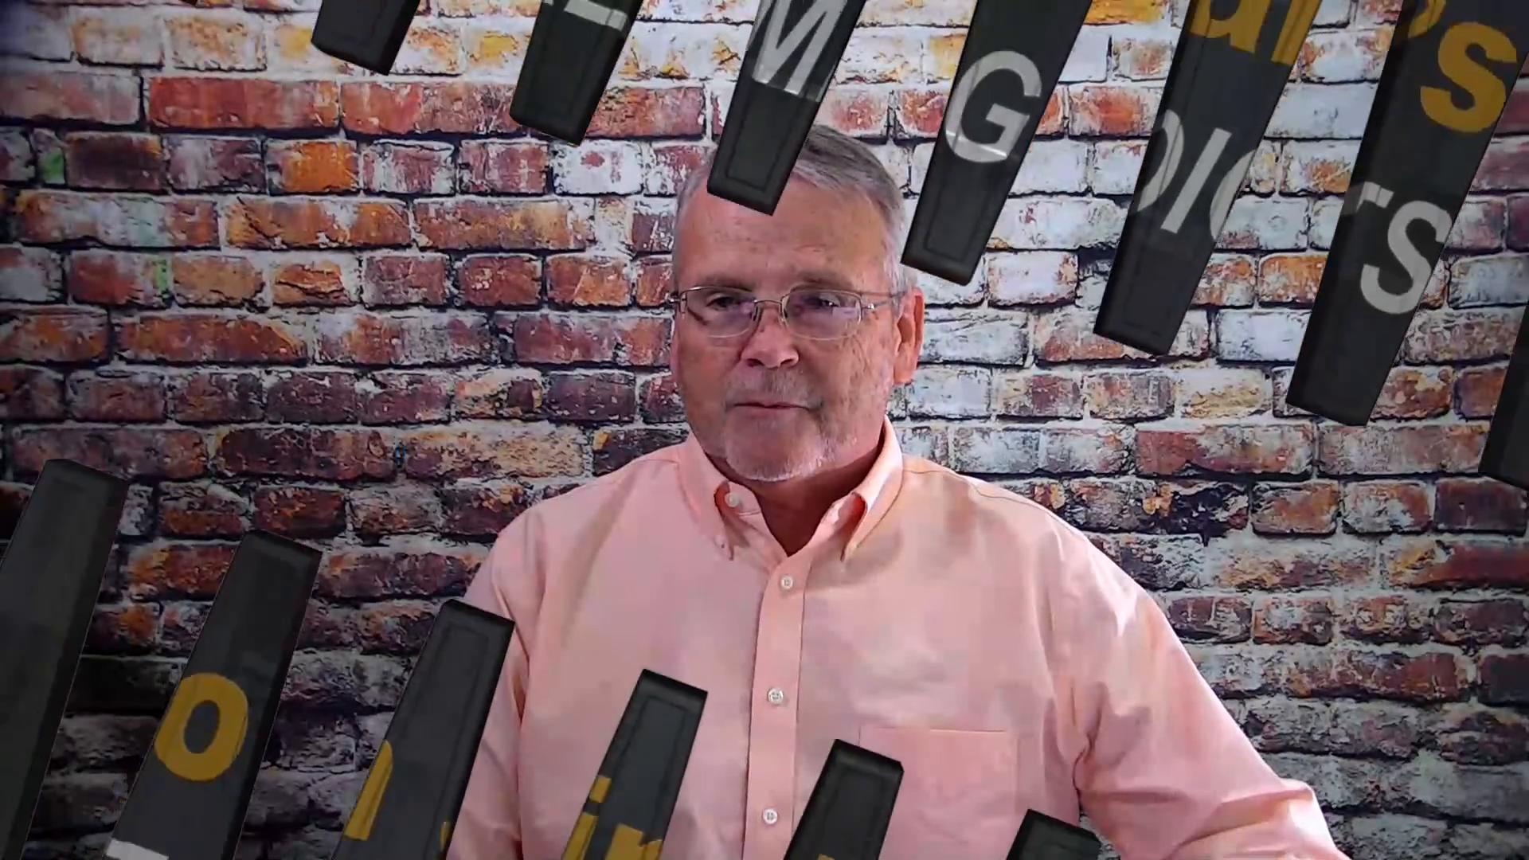